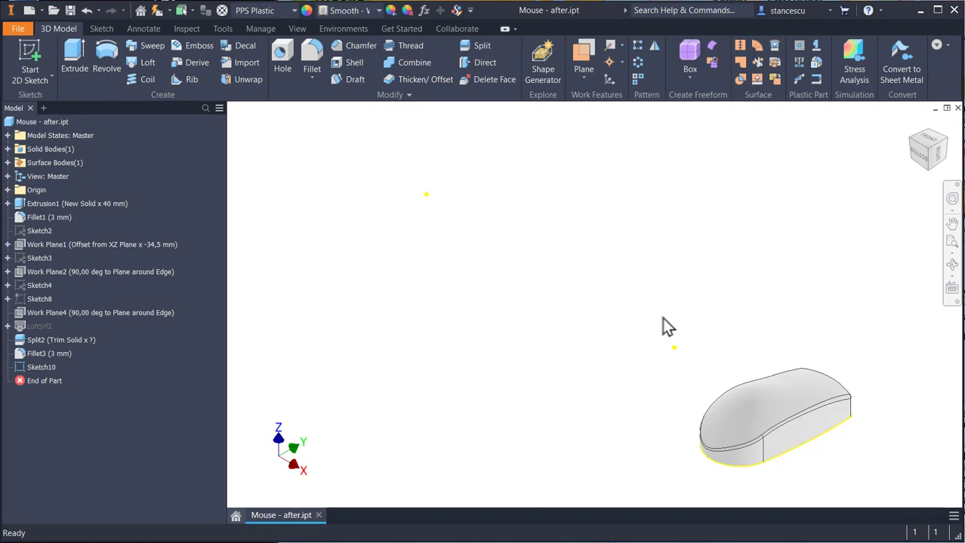
scroll(733, 247, up, 8)
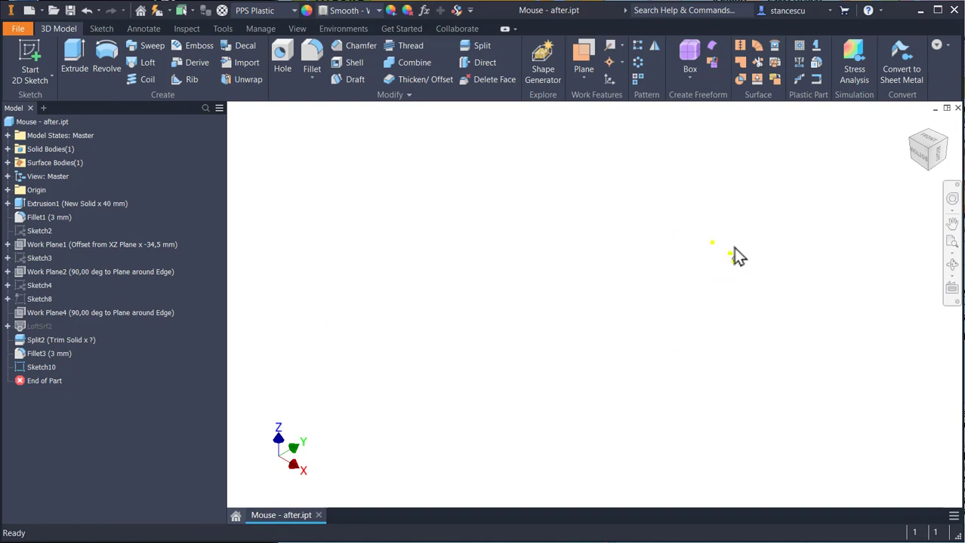
scroll(768, 228, down, 8)
click(771, 226)
shift+middle_drag(771, 227, 782, 224)
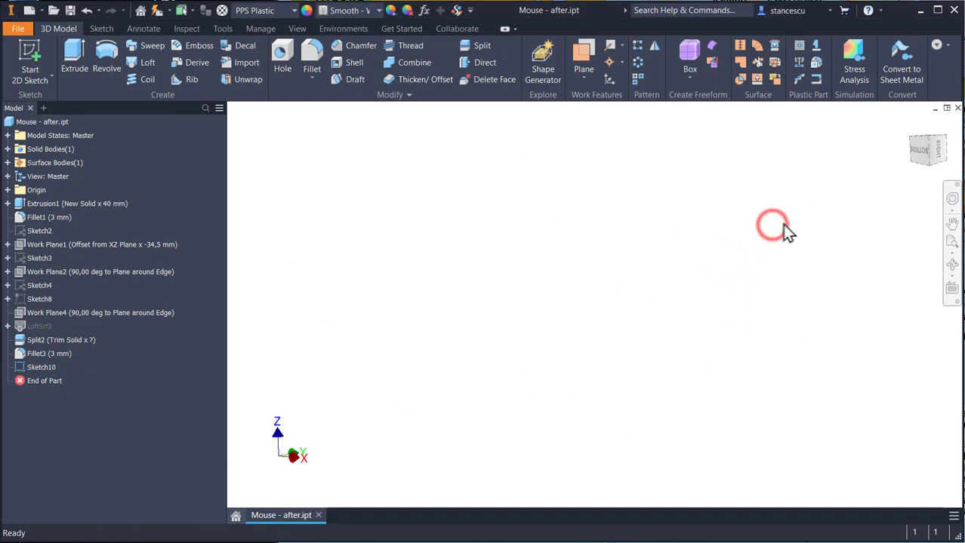
click(911, 124)
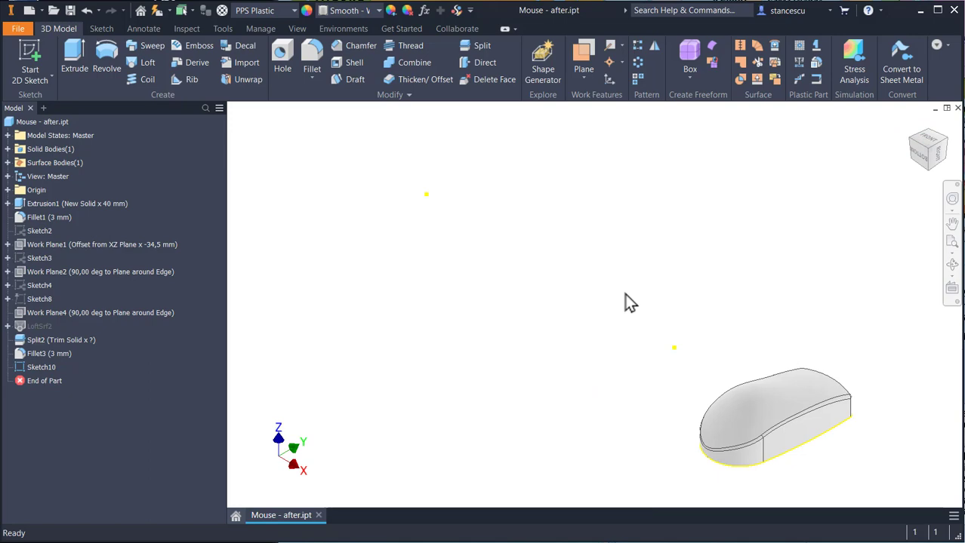
Apply the Forest in-canvas color scheme in the application options.
key(alt)
key(f)
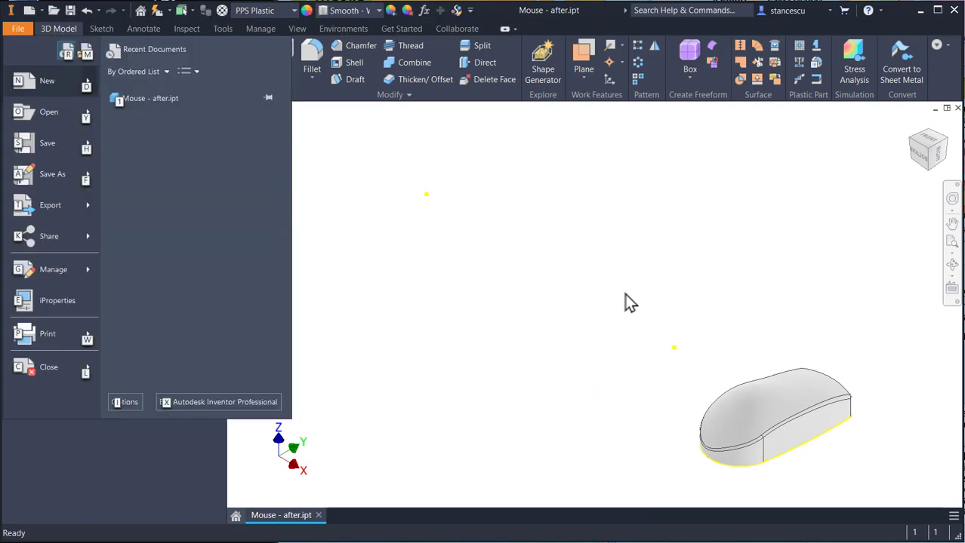
key(o)
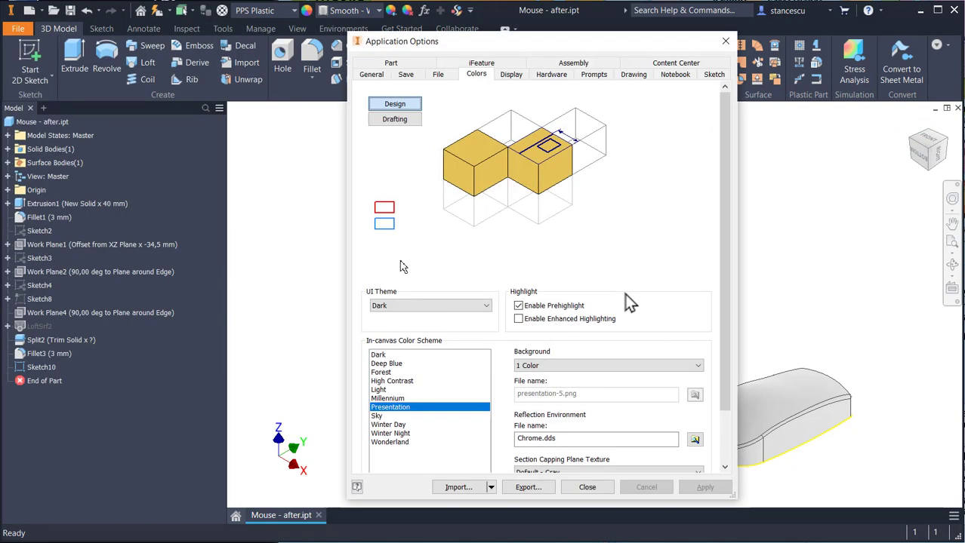
click(382, 372)
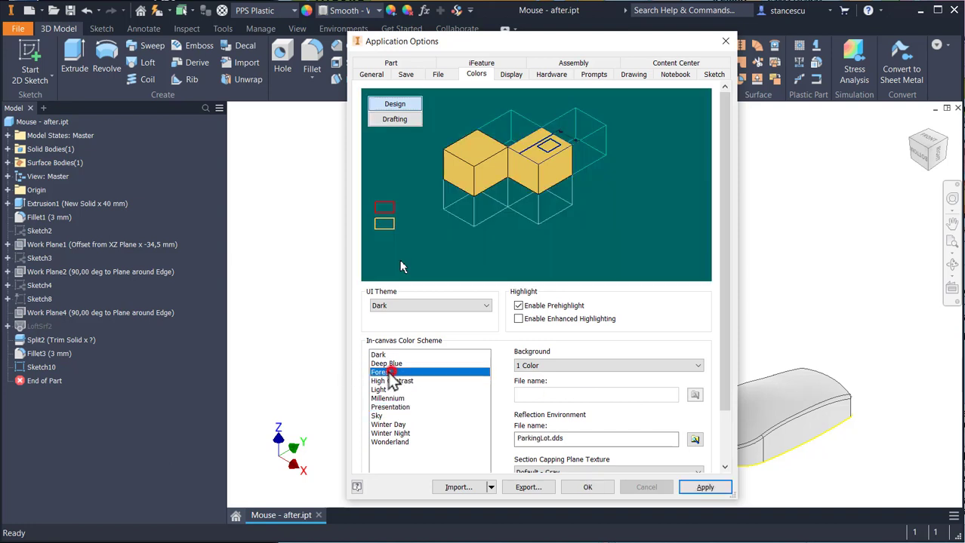
click(704, 487)
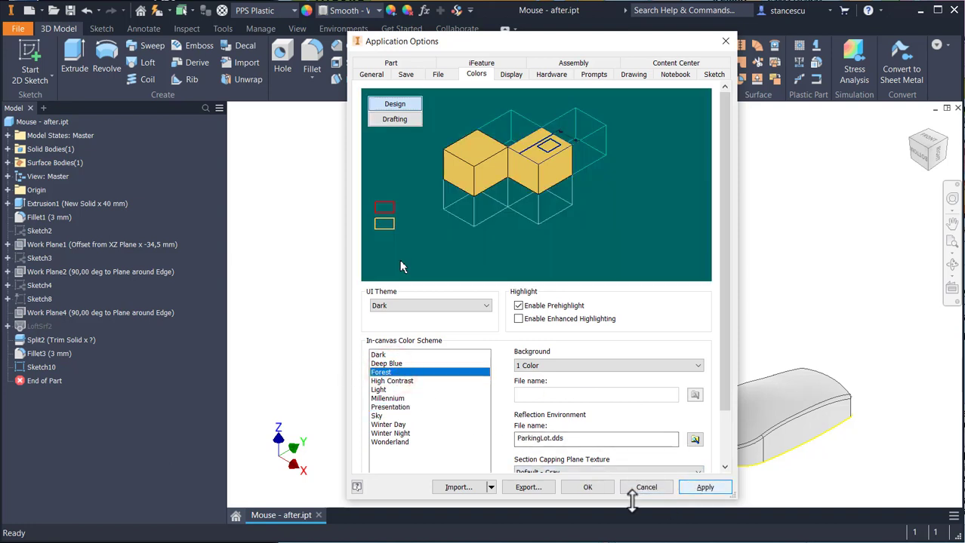
click(582, 488)
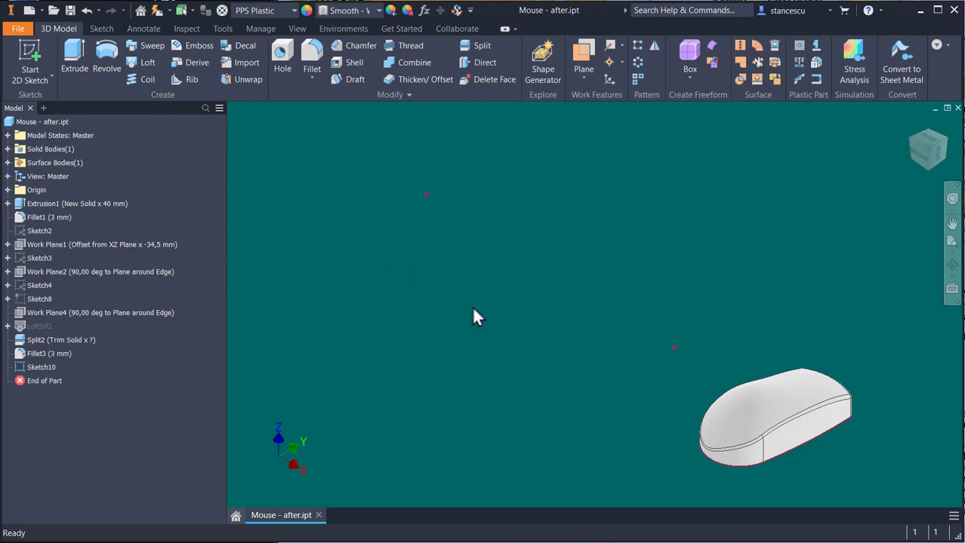
Delete Sketch10 from the mouse part.
right_click(33, 370)
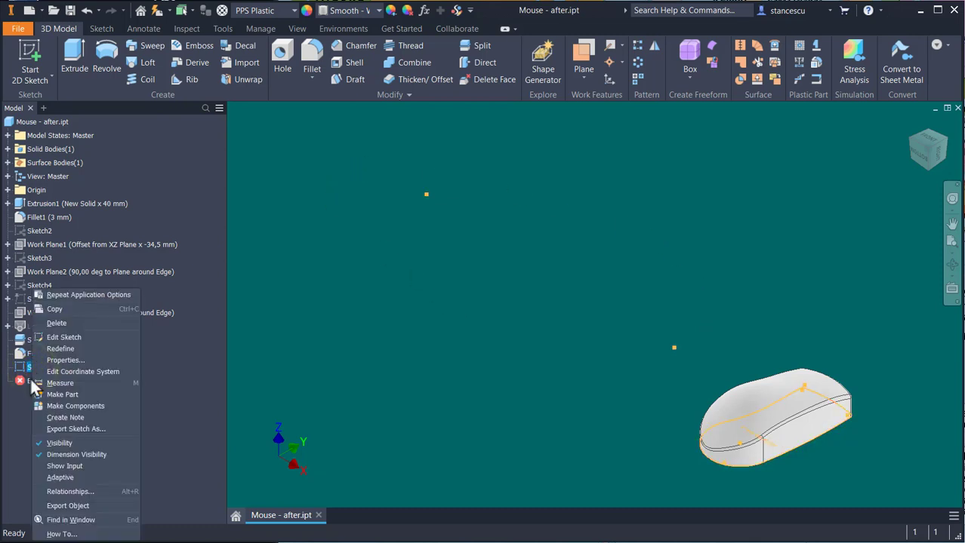
click(64, 321)
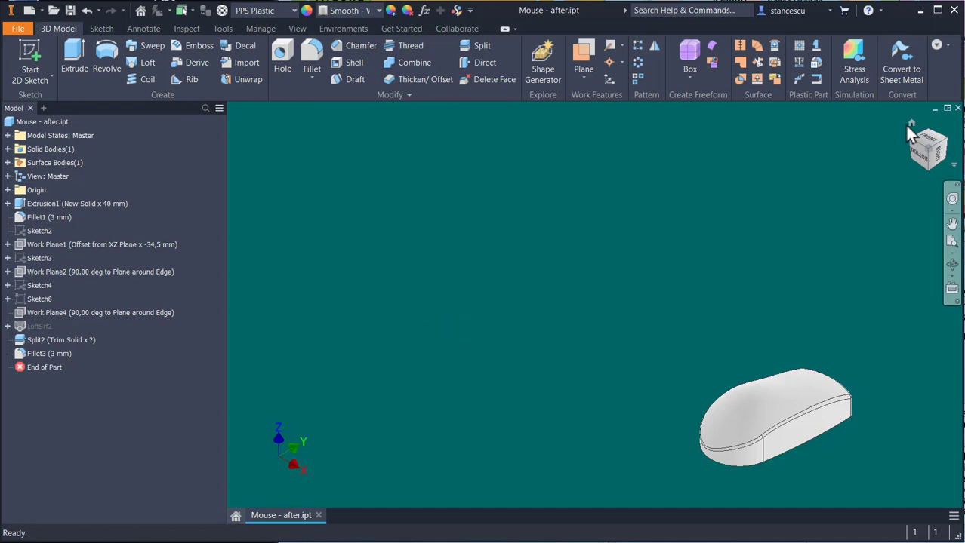
click(911, 123)
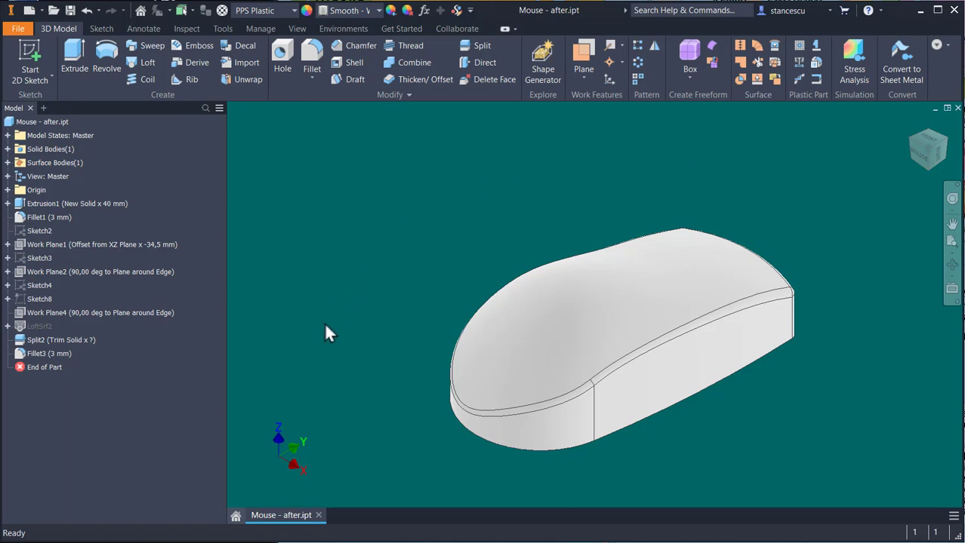
Delete the 3 mm Fillet3 feature that rounds the mouse's upper edge.
click(40, 354)
right_click(40, 354)
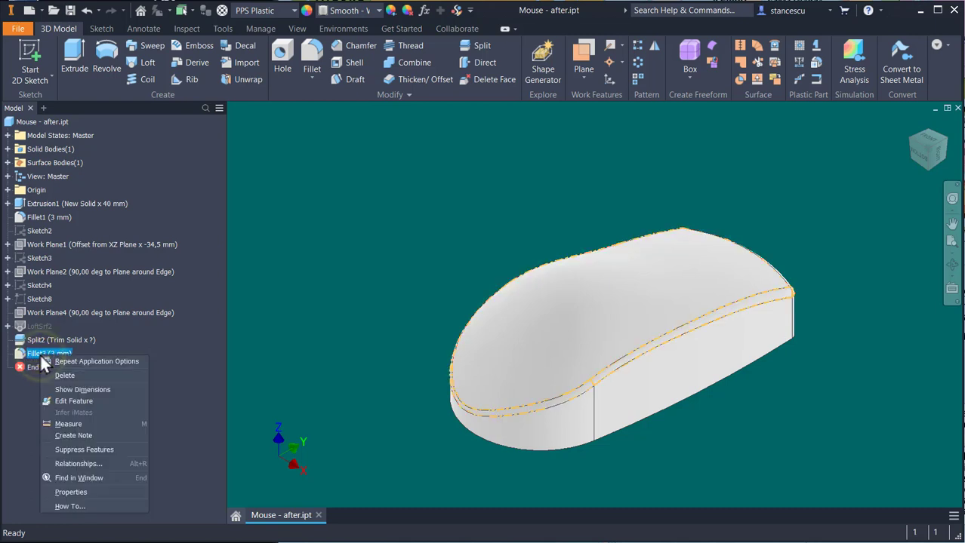
click(83, 374)
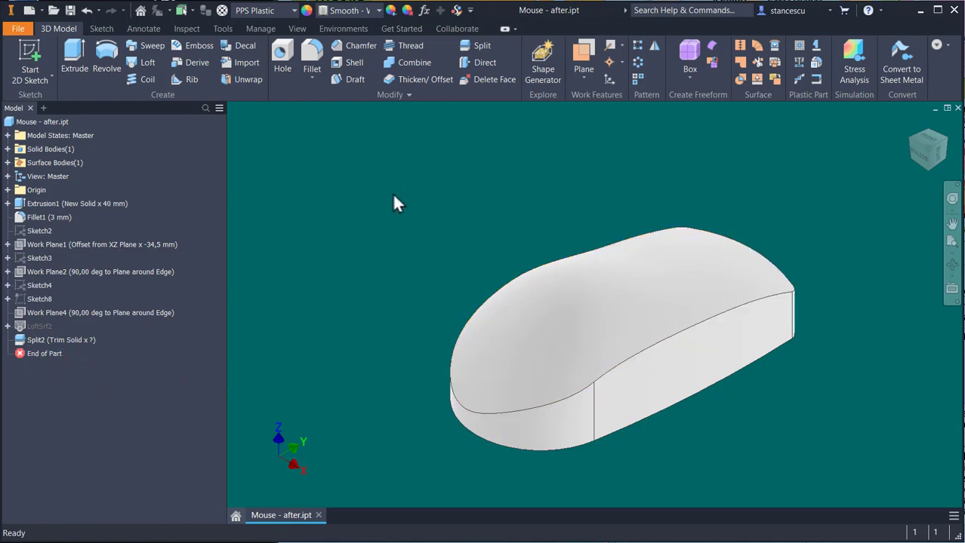
Rotate to the isometric view showing the mouse's concave side and set it as the Home view.
click(916, 145)
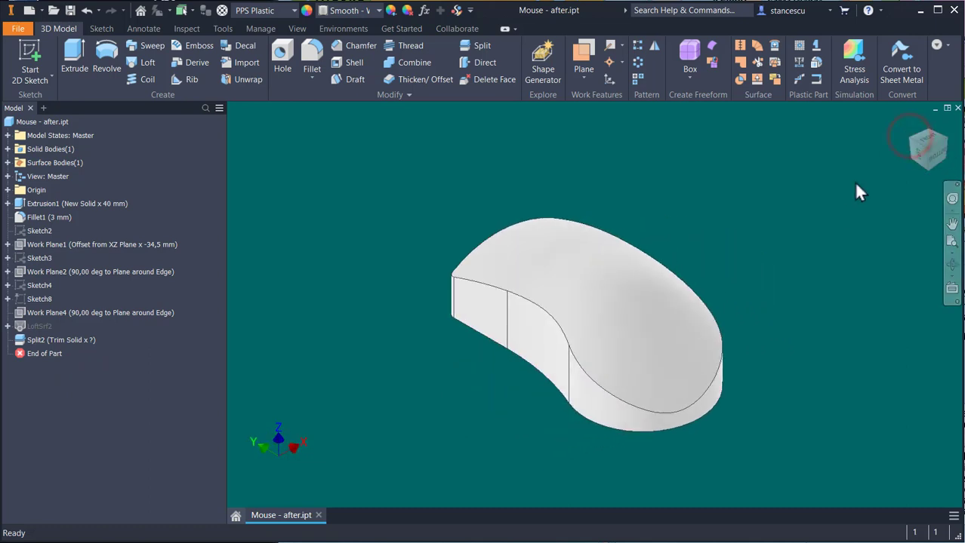
right_click(921, 152)
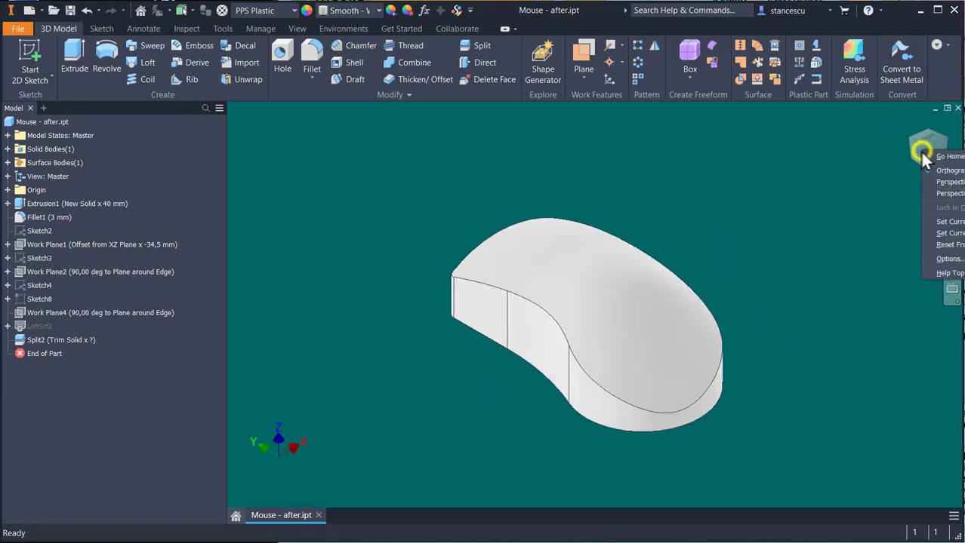
click(947, 233)
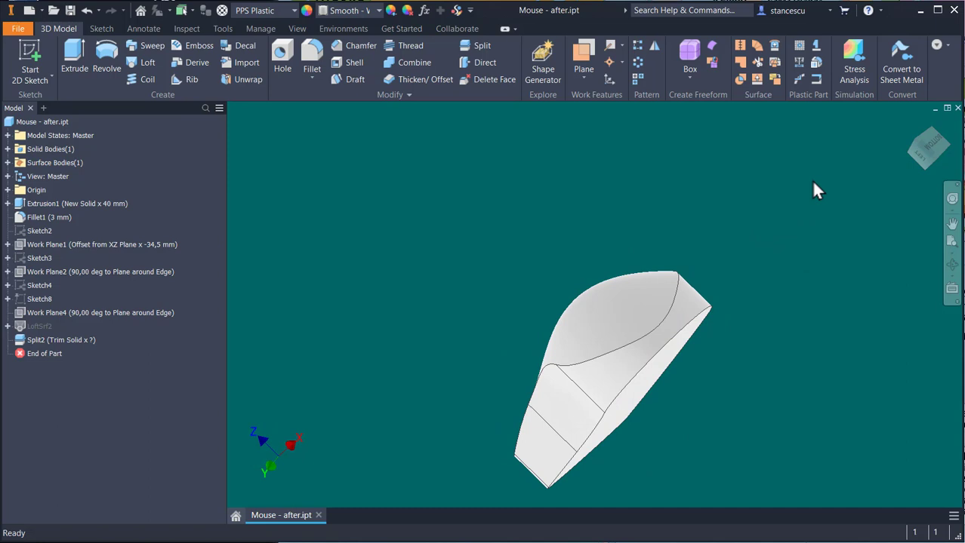
key(F6)
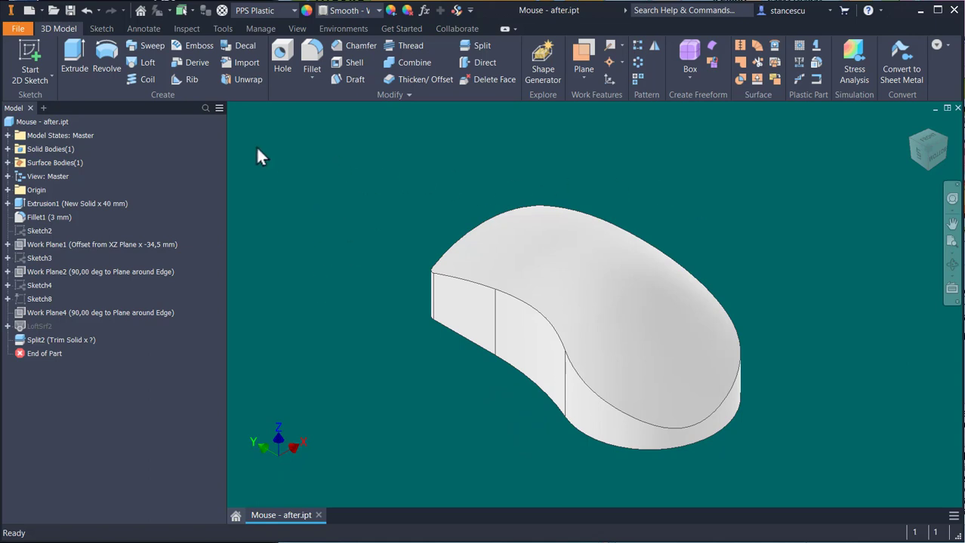
Shell the mouse body inward with a 1.6 mm wall thickness, without removing any faces.
click(354, 63)
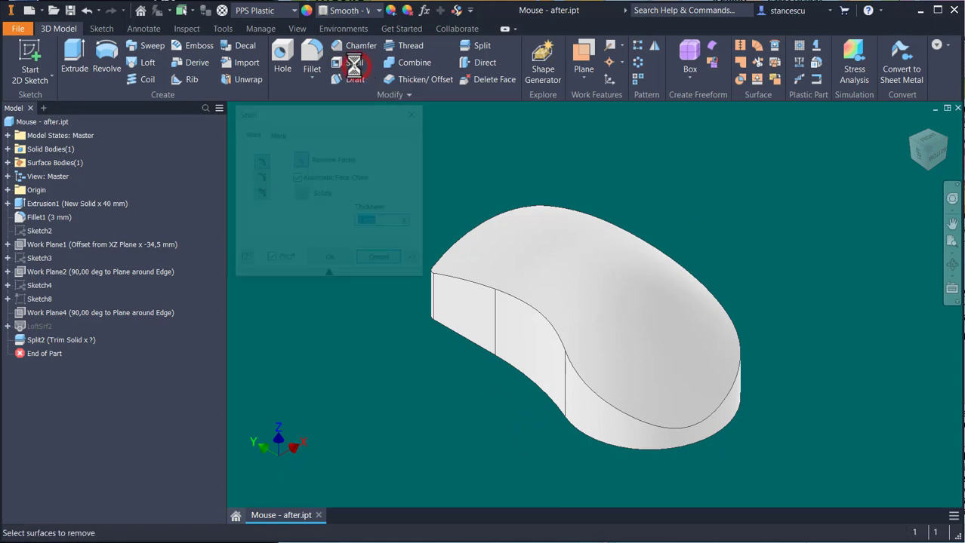
click(390, 225)
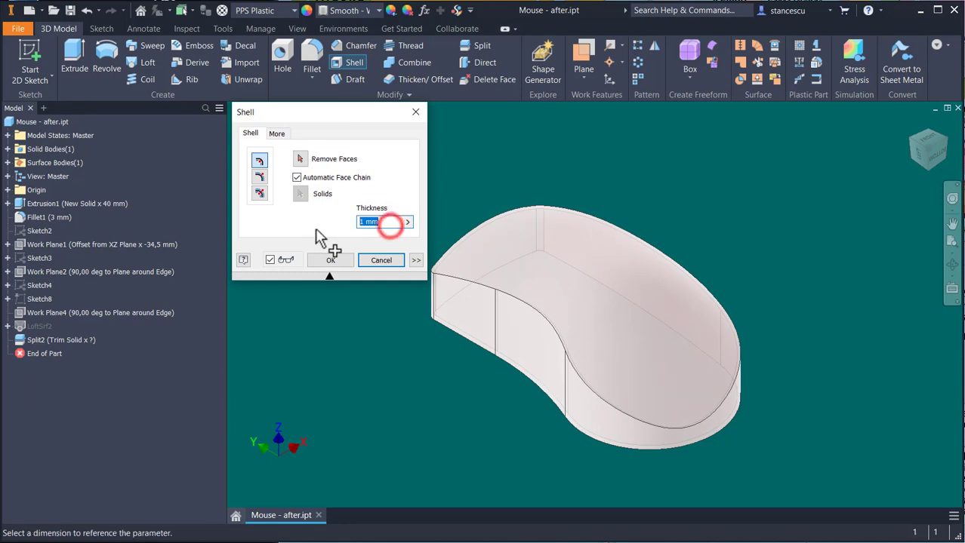
text(1.6)
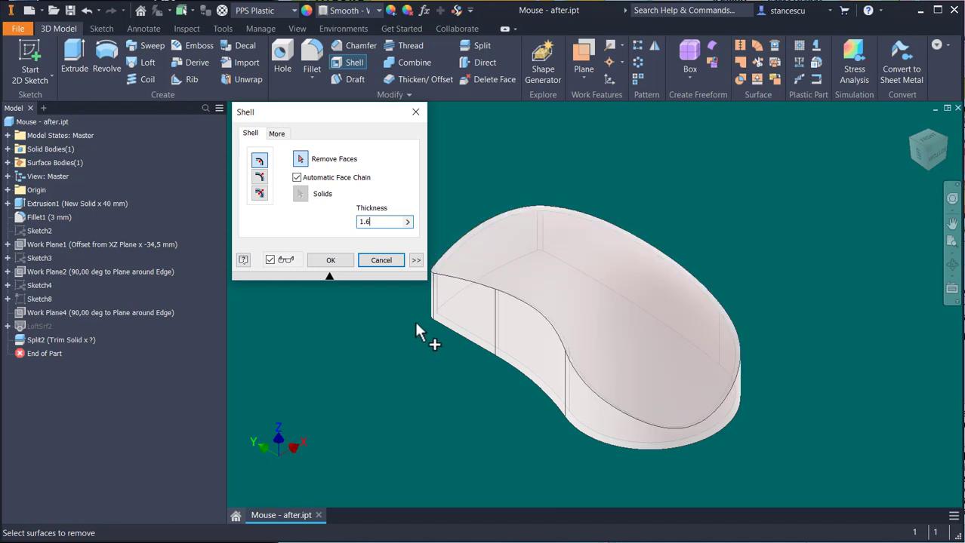
click(330, 262)
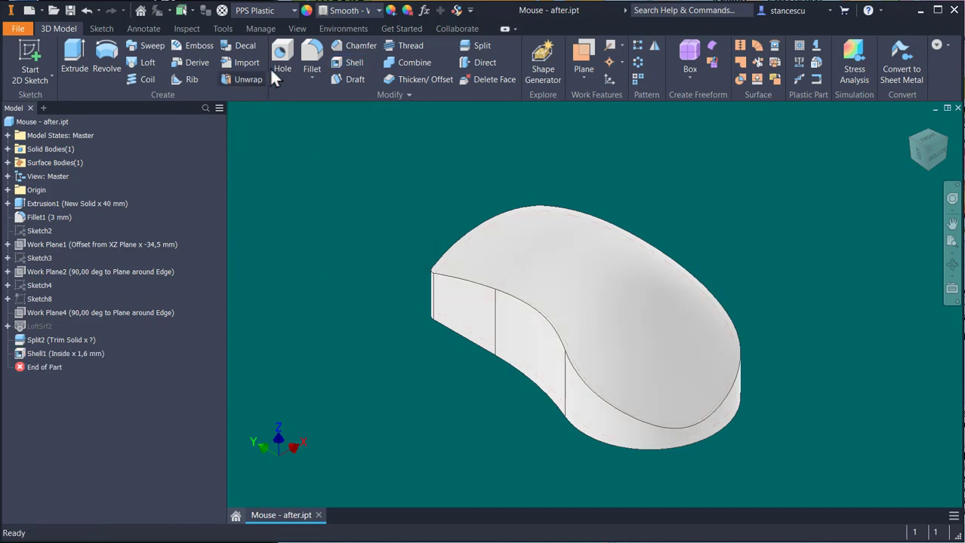
Inspect the hollow interior with a half section view from the flat side face, offset to about -4.5 mm, and dismiss it.
click(297, 29)
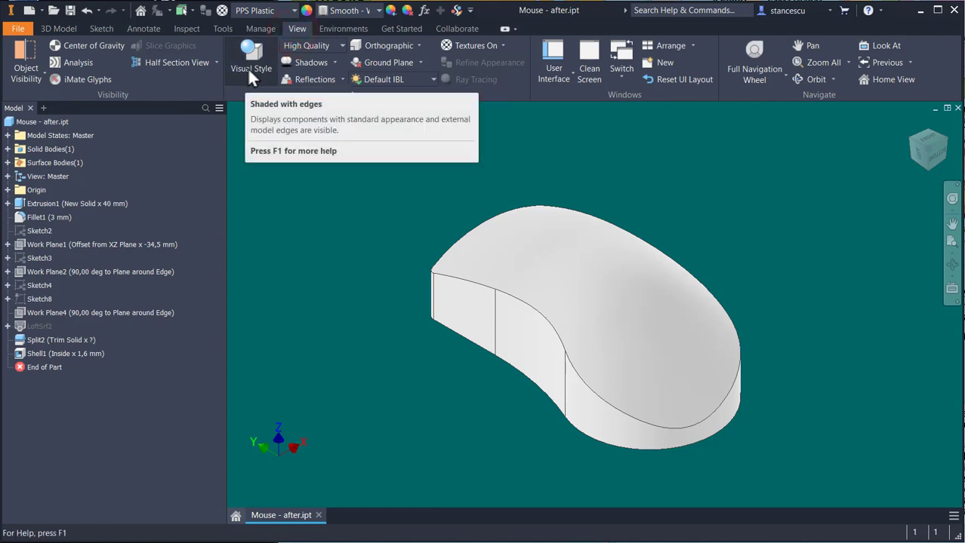
click(158, 61)
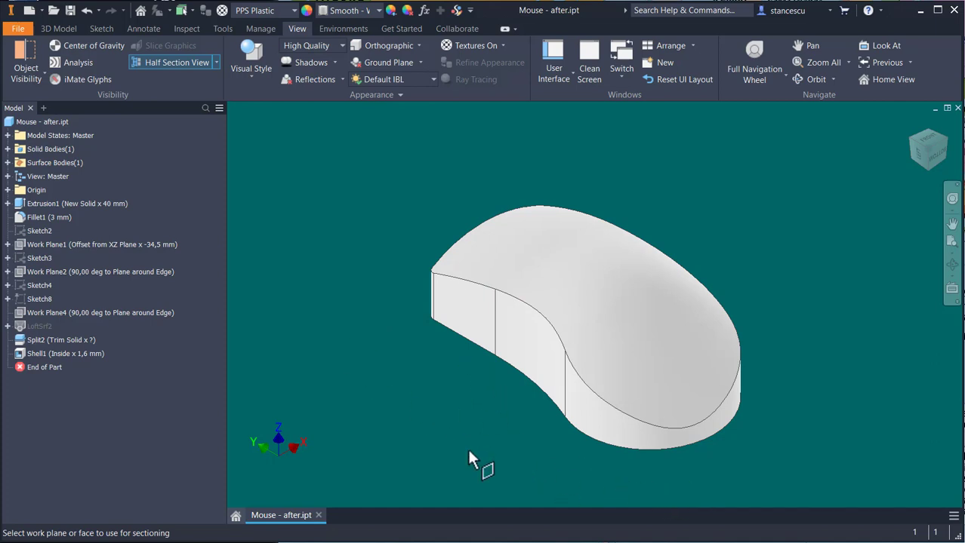
click(458, 307)
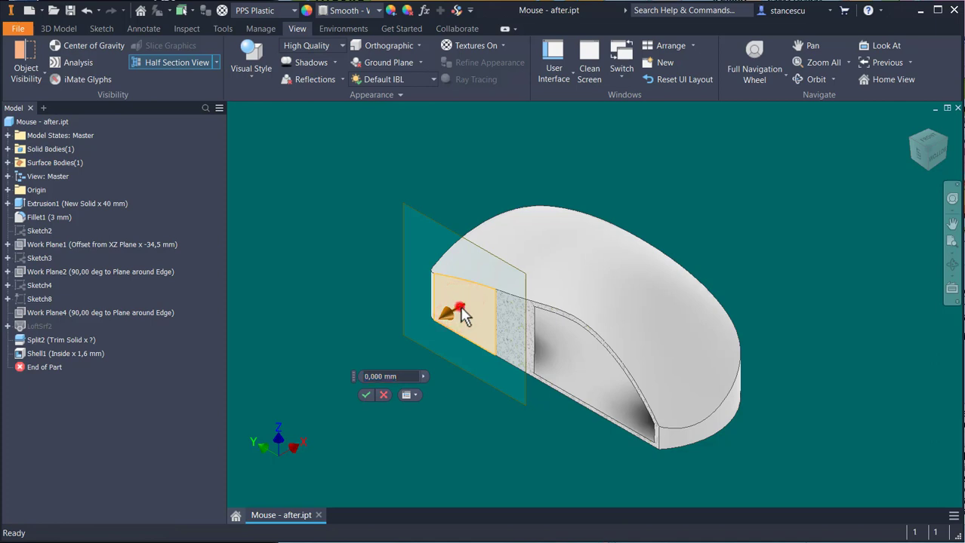
mouse_move(459, 308)
mouse_down()
mouse_move(501, 278)
mouse_move(430, 340)
mouse_move(475, 311)
mouse_up()
shift+middle_drag(475, 312, 581, 278)
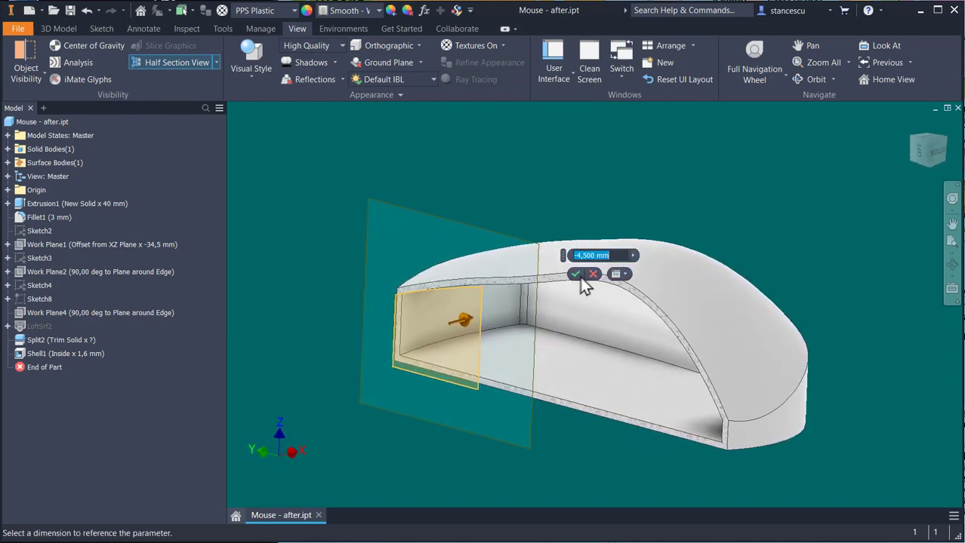
click(594, 275)
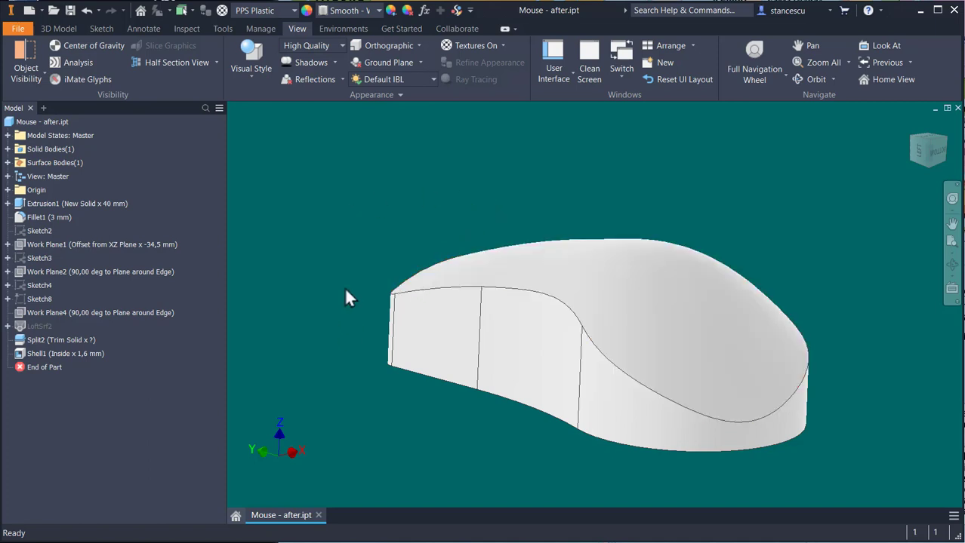
Create a work plane offset -5 mm from the mouse's bottom face.
shift+middle_drag(355, 210, 551, 140)
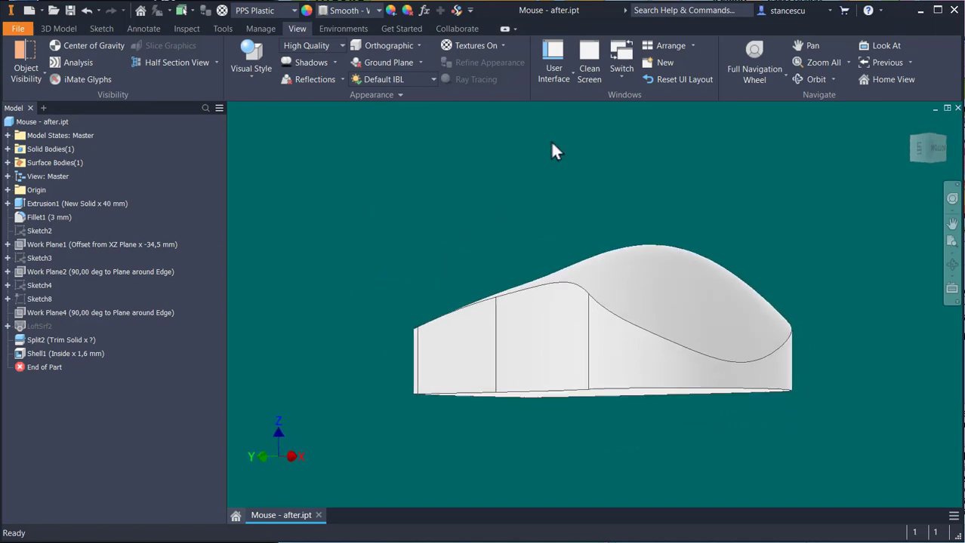
click(73, 25)
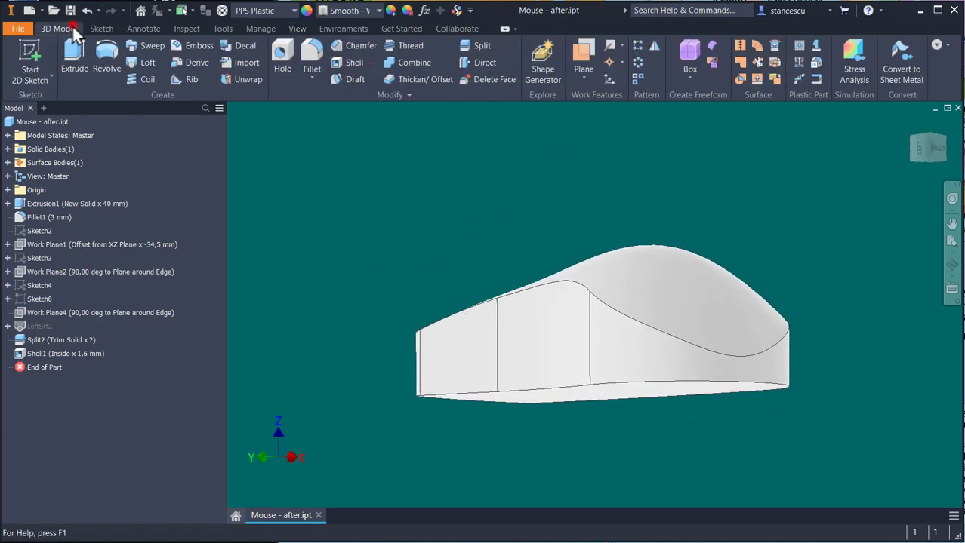
click(584, 55)
shift+middle_drag(549, 237, 603, 408)
click(580, 396)
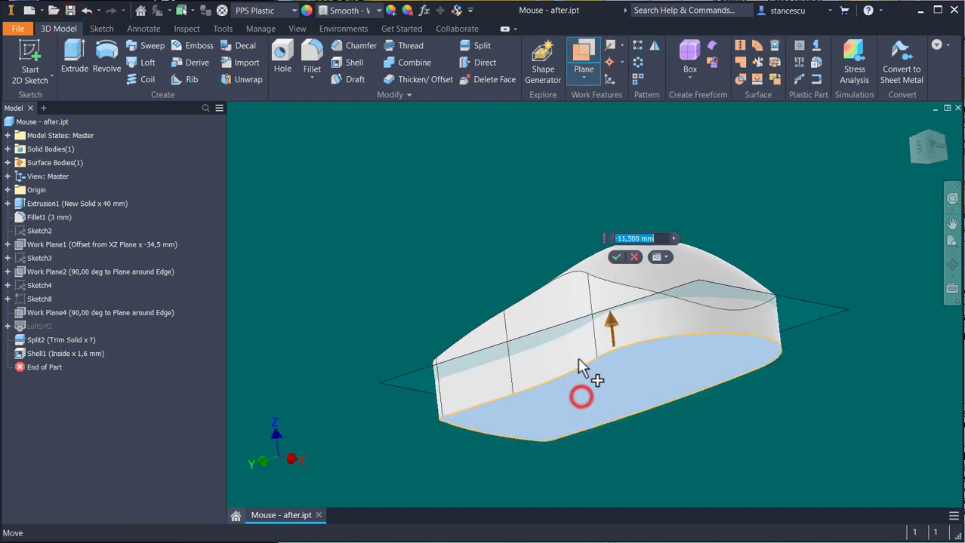
text(-7)
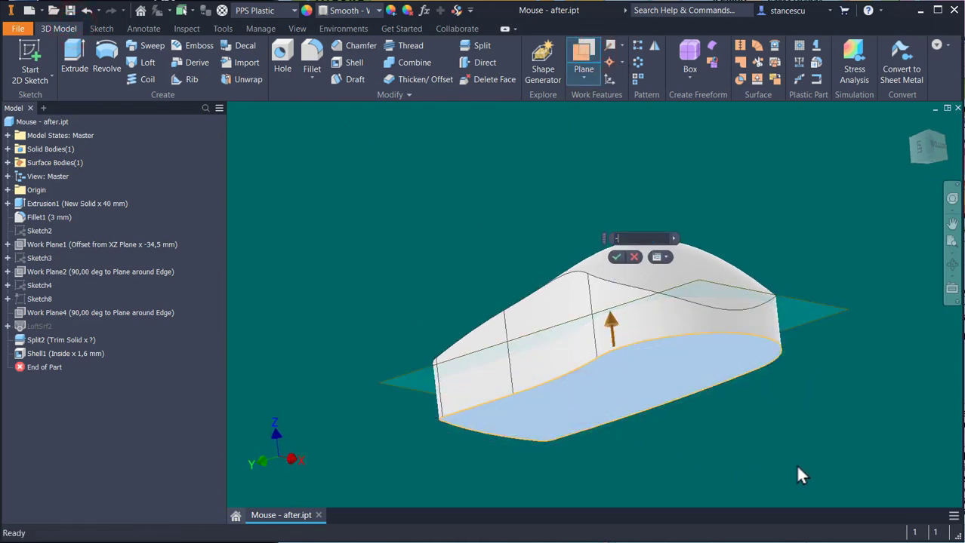
key(Return)
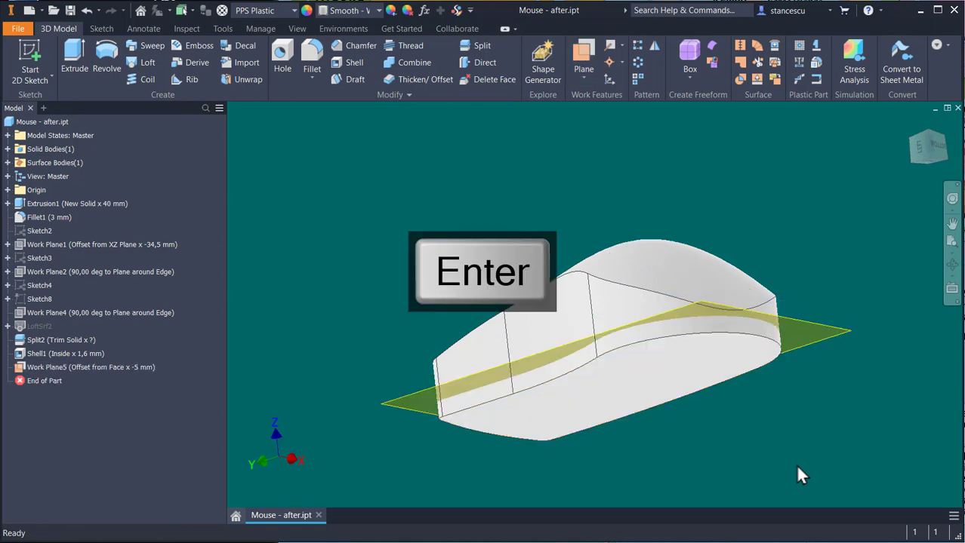
Split the mouse solid with the -5 mm offset work plane, keeping both sides as separate bodies.
key(F6)
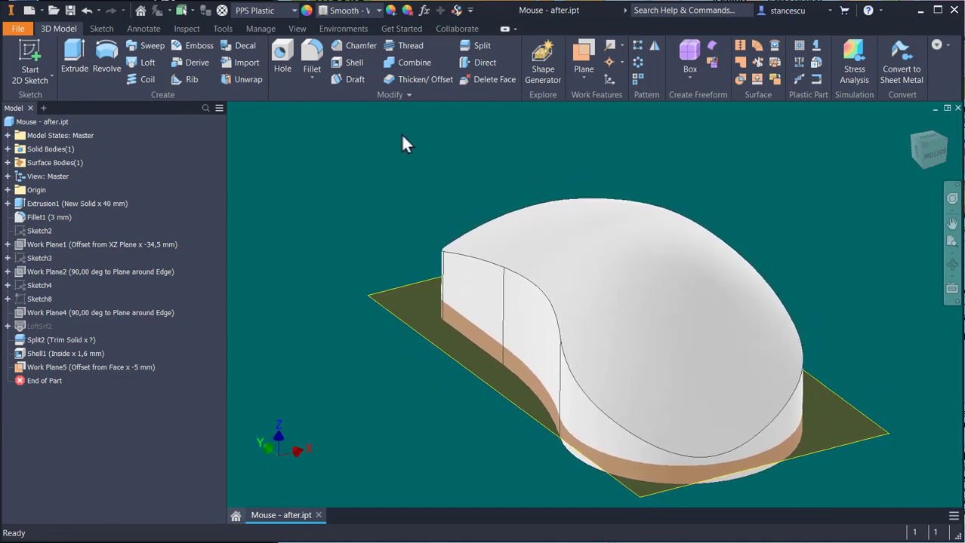
click(468, 47)
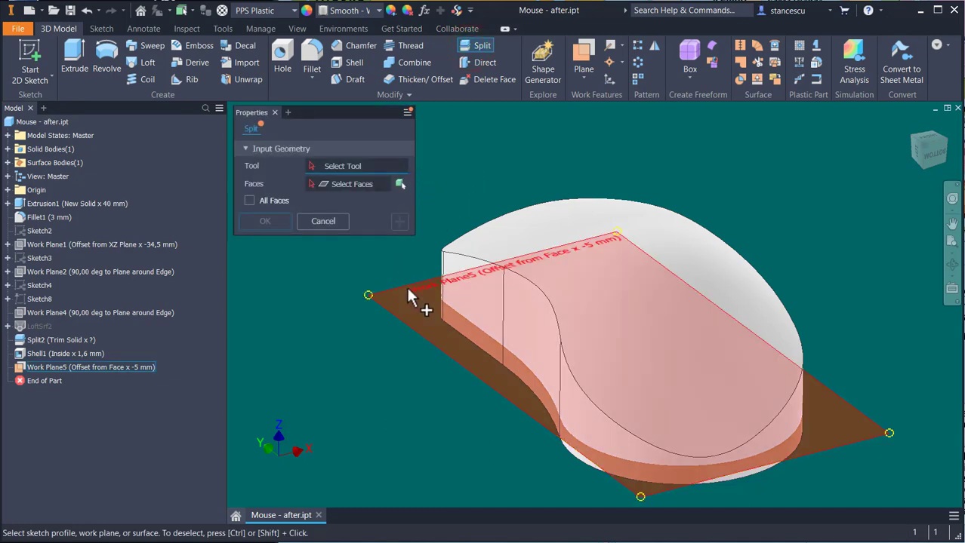
click(405, 286)
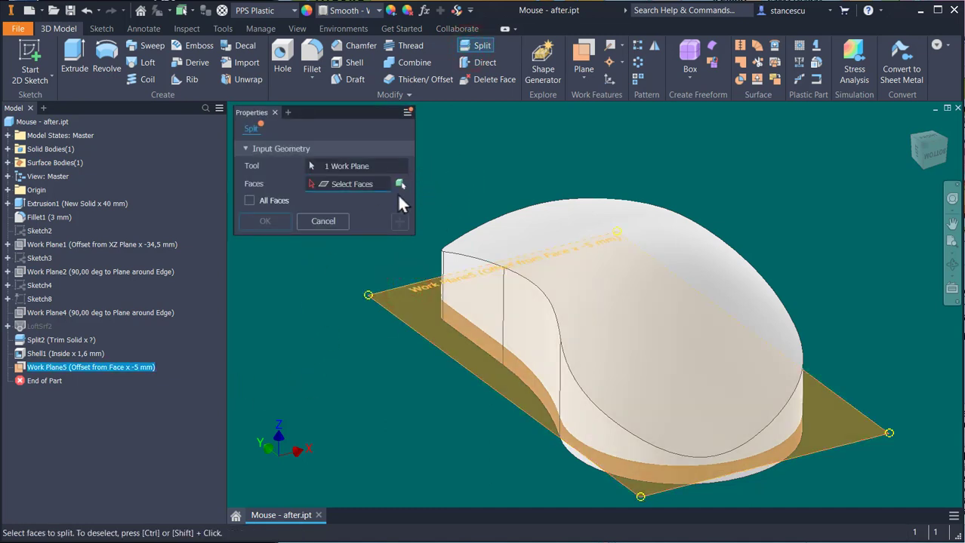
click(399, 183)
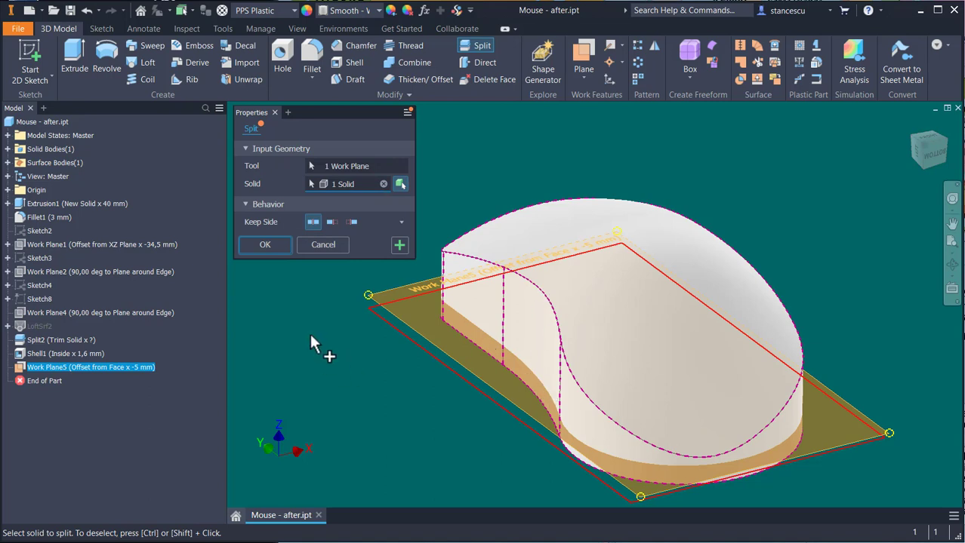
click(266, 243)
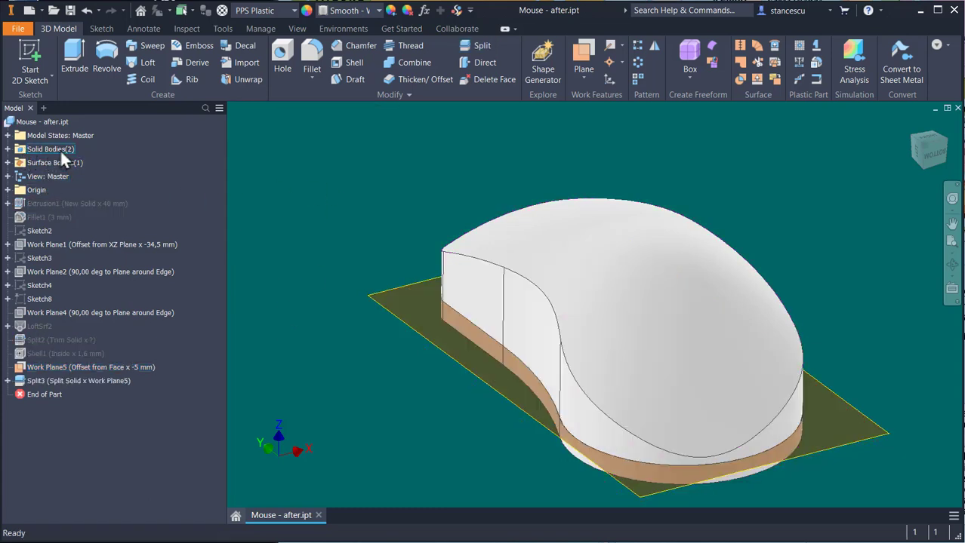
Hide the upper shell body and the splitting work plane, leaving only the base tray displayed.
click(7, 149)
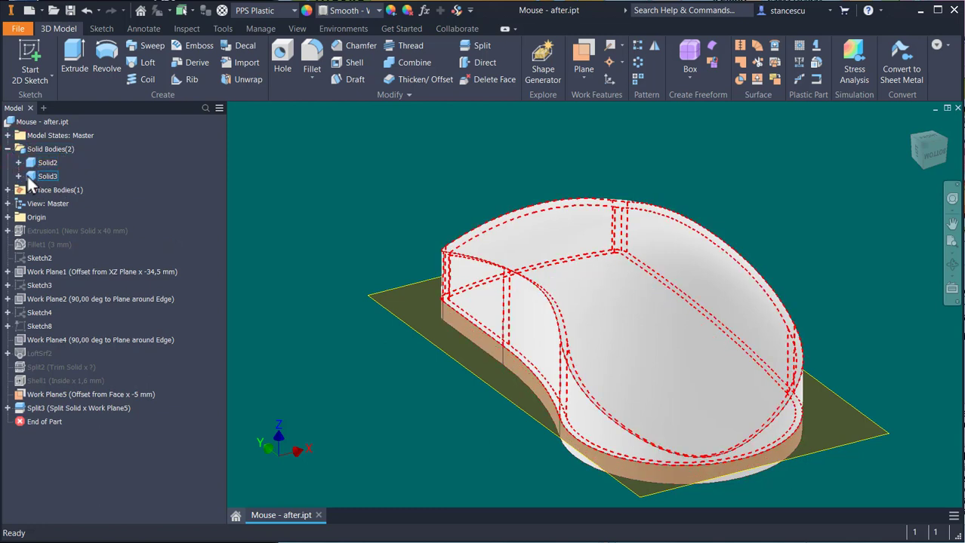
right_click(26, 174)
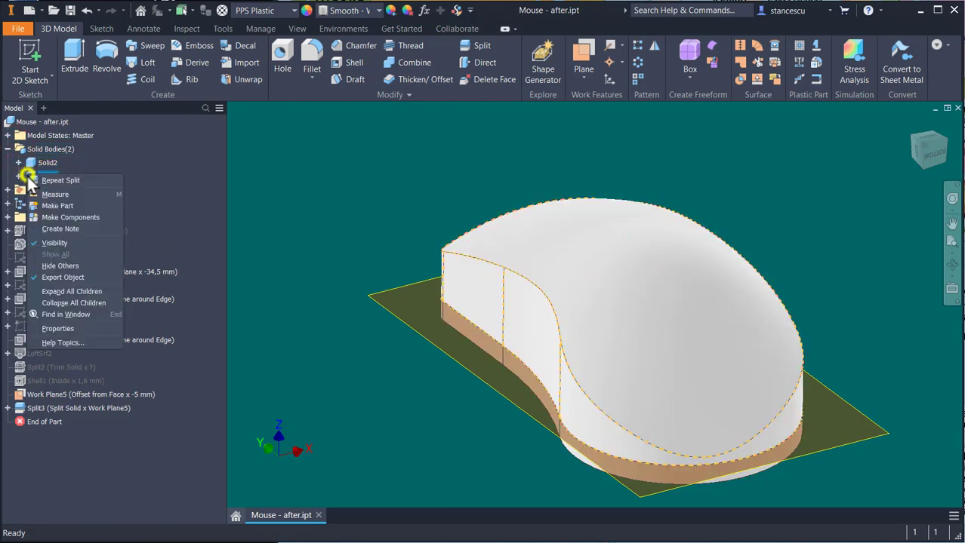
click(73, 244)
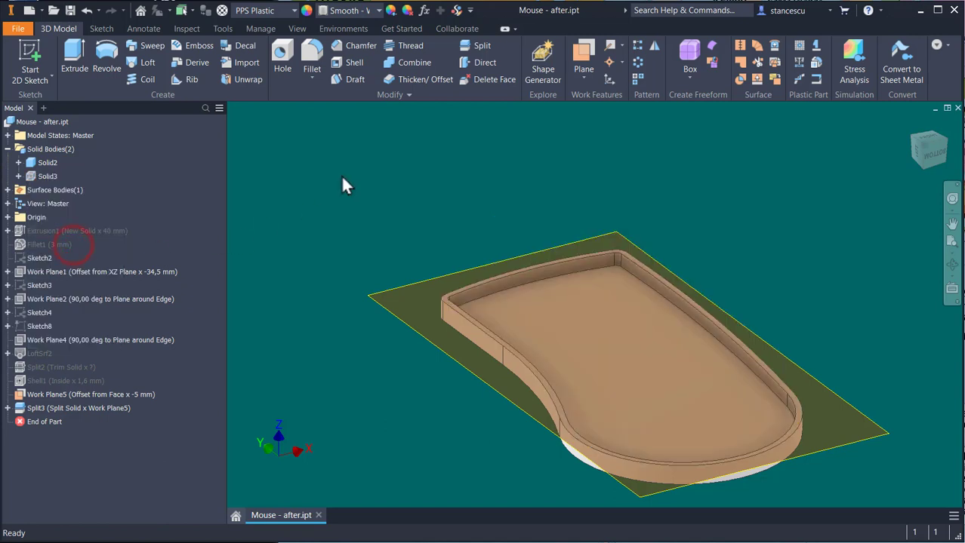
right_click(370, 294)
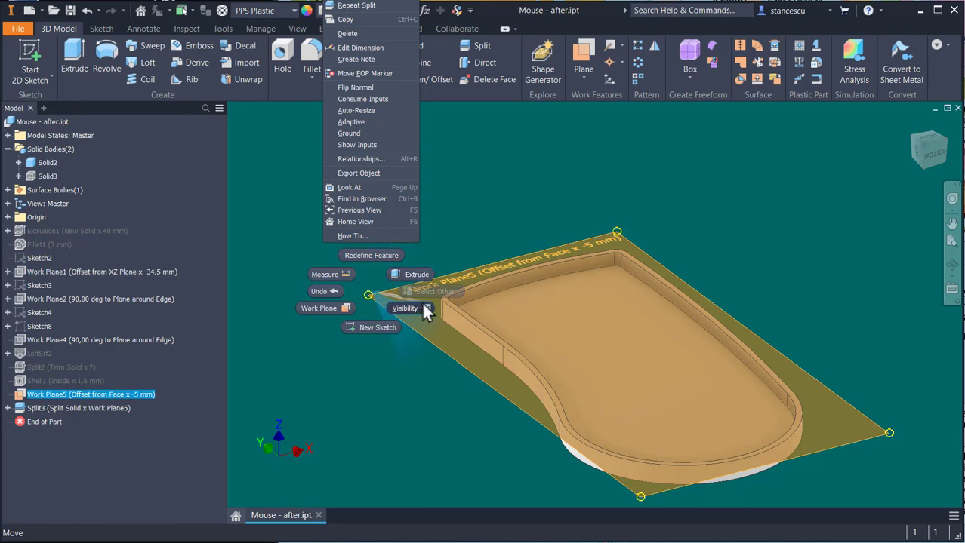
click(402, 303)
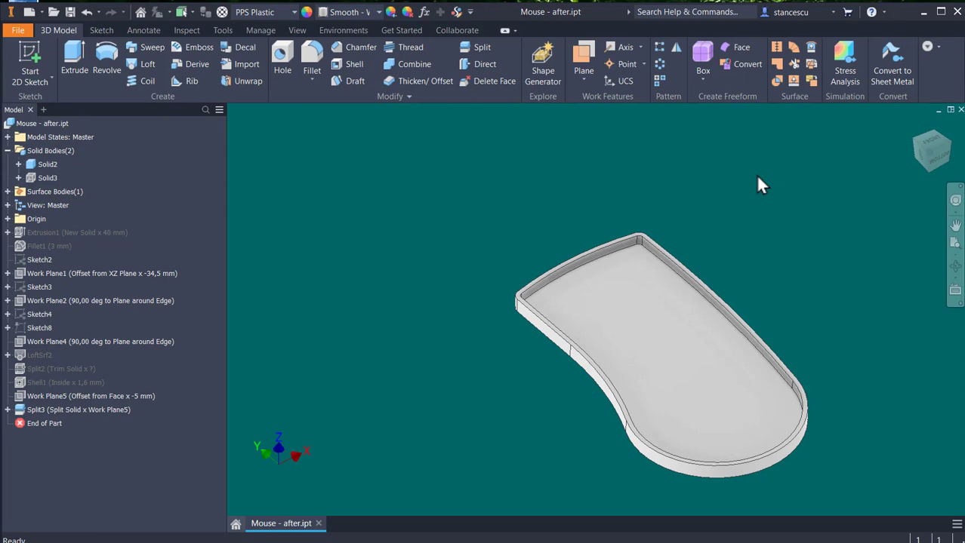
click(723, 214)
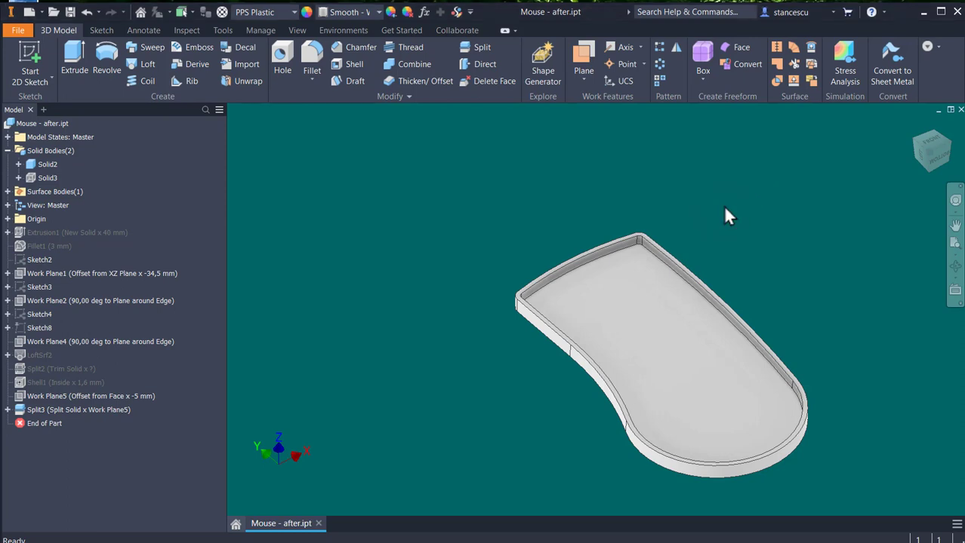
Apply a 2.5 deg Face Draft to the base tray's inner side walls, using the inner floor as the fixed plane.
key(F6)
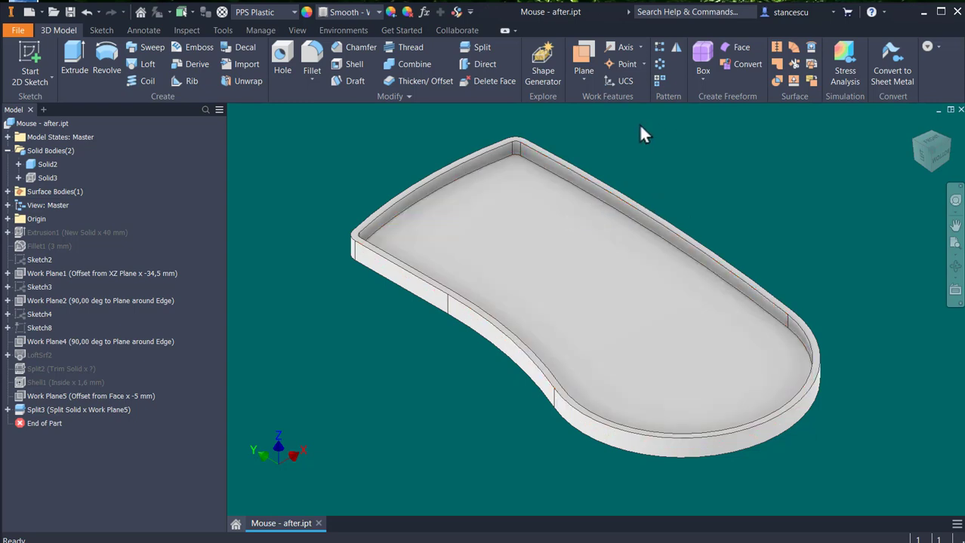
click(349, 78)
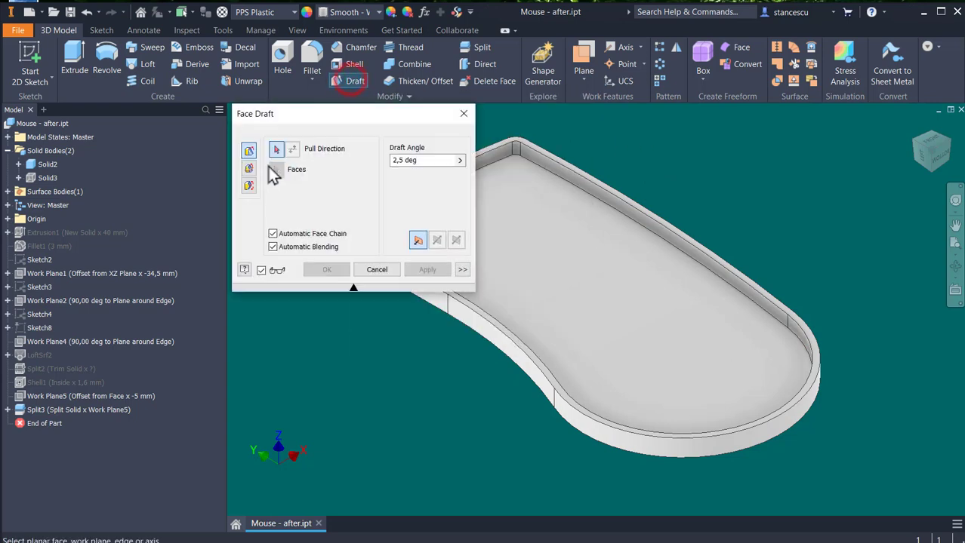
click(248, 164)
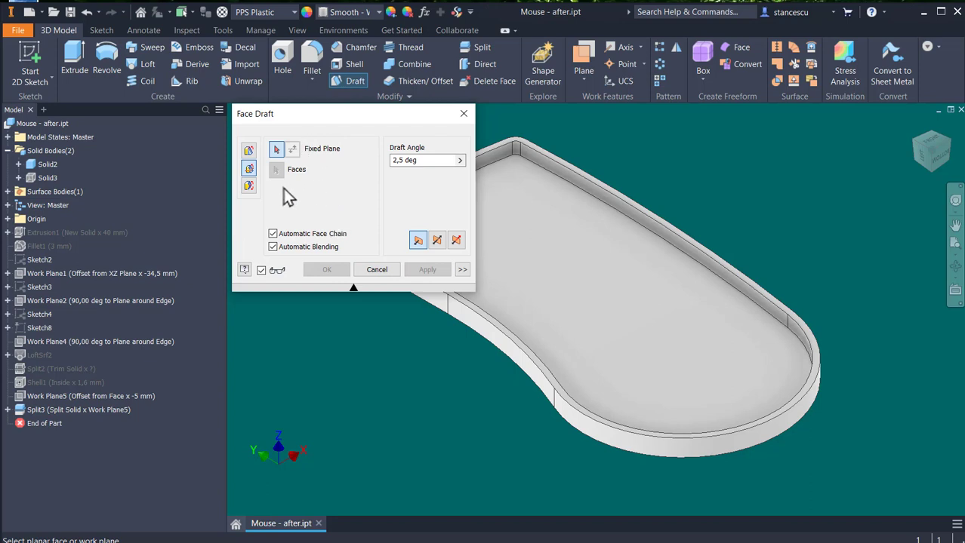
click(566, 249)
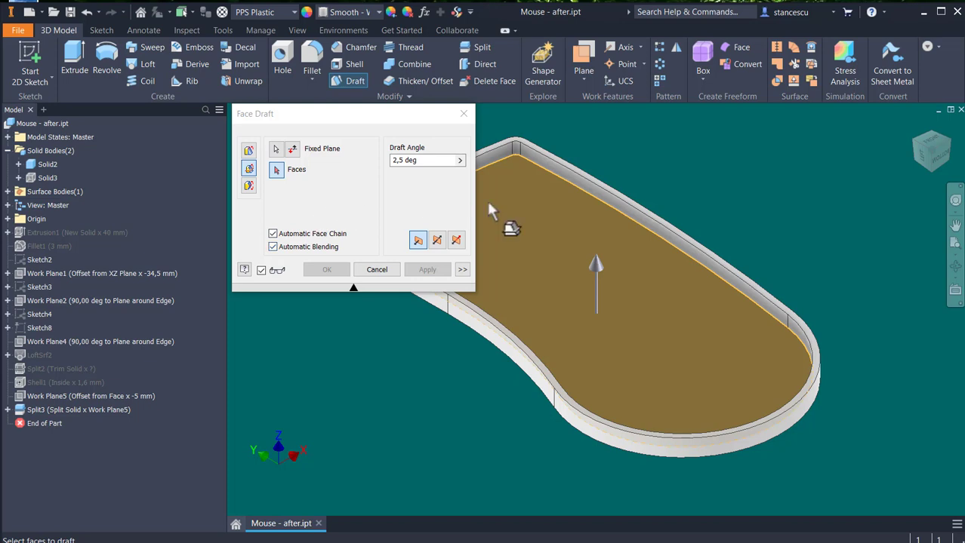
click(570, 183)
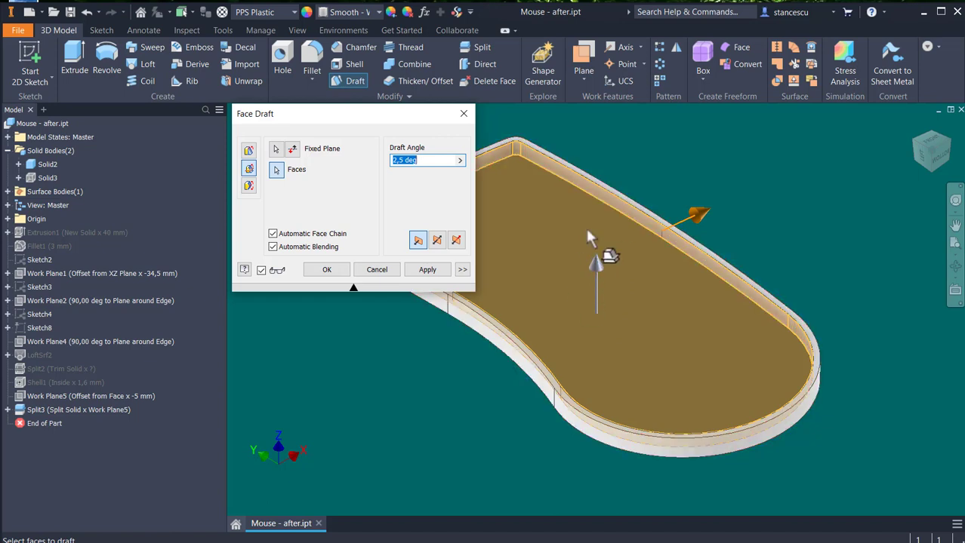
scroll(675, 252, down, 5)
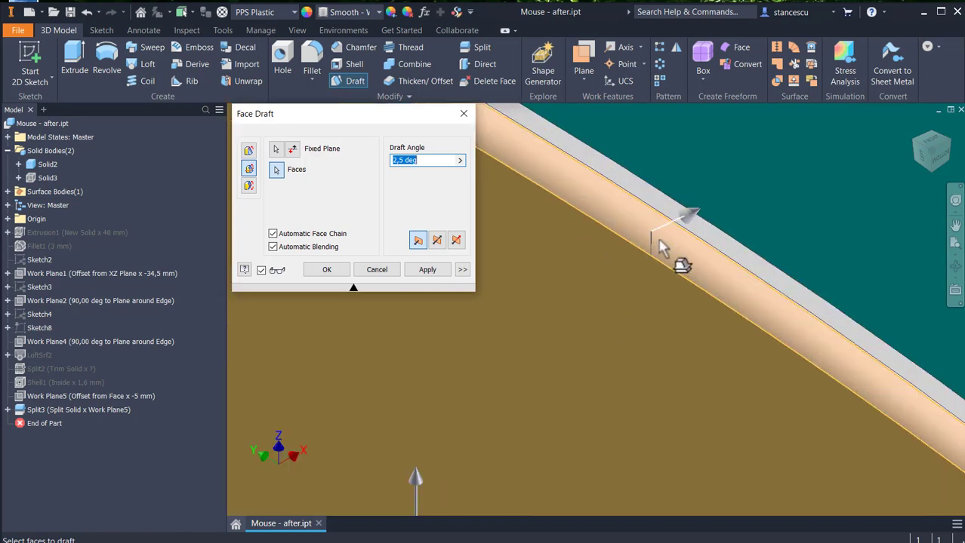
scroll(661, 249, down, 2)
scroll(661, 250, down, 2)
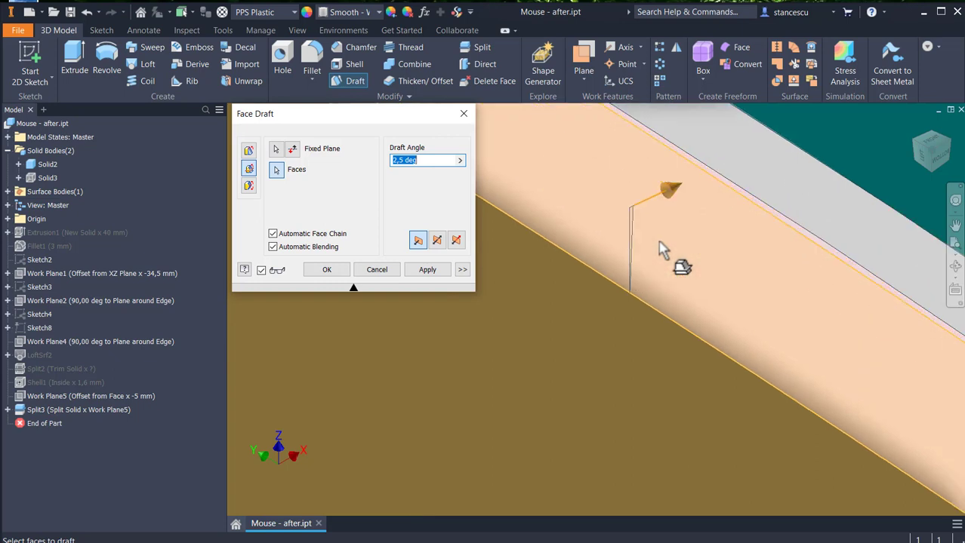
scroll(649, 226, down, 2)
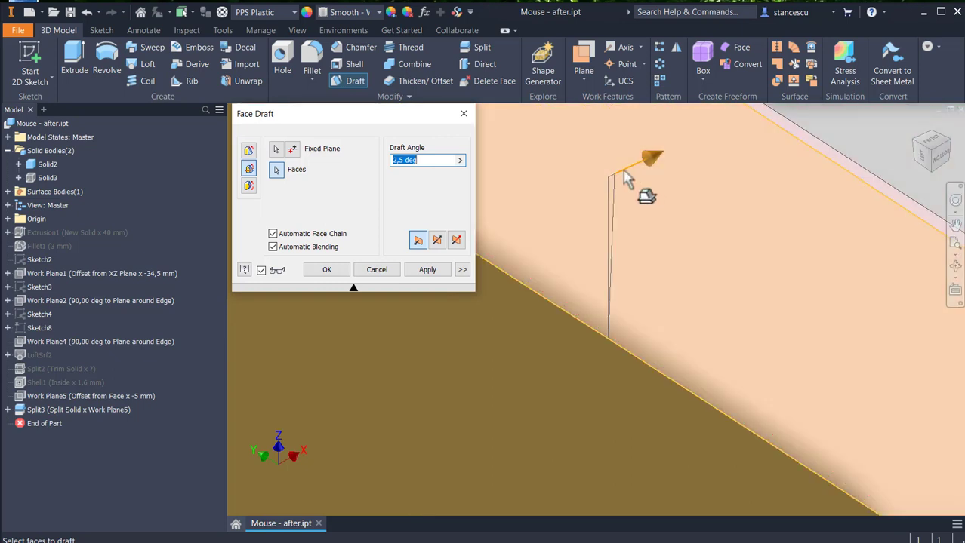
scroll(623, 181, down, 2)
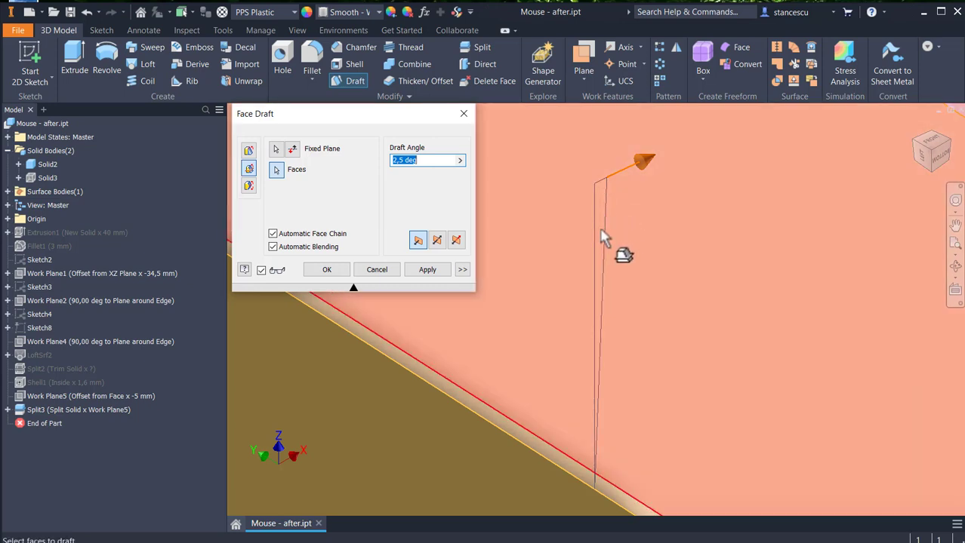
scroll(633, 275, down, 3)
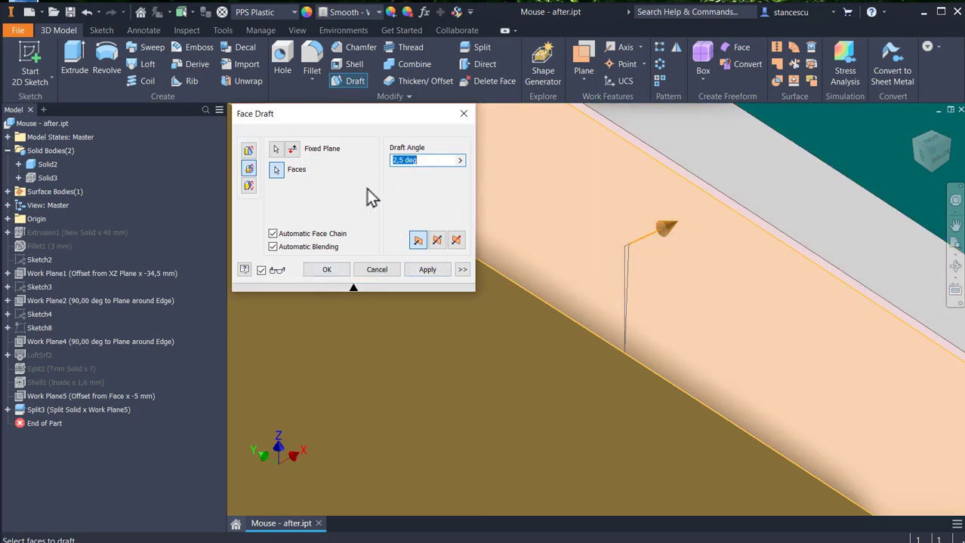
click(429, 270)
Draft the base tray's outer side walls by 2.5 deg from the inner floor as fixed plane, with the direction reversed.
middle_drag(518, 404, 573, 348)
scroll(572, 348, up, 2)
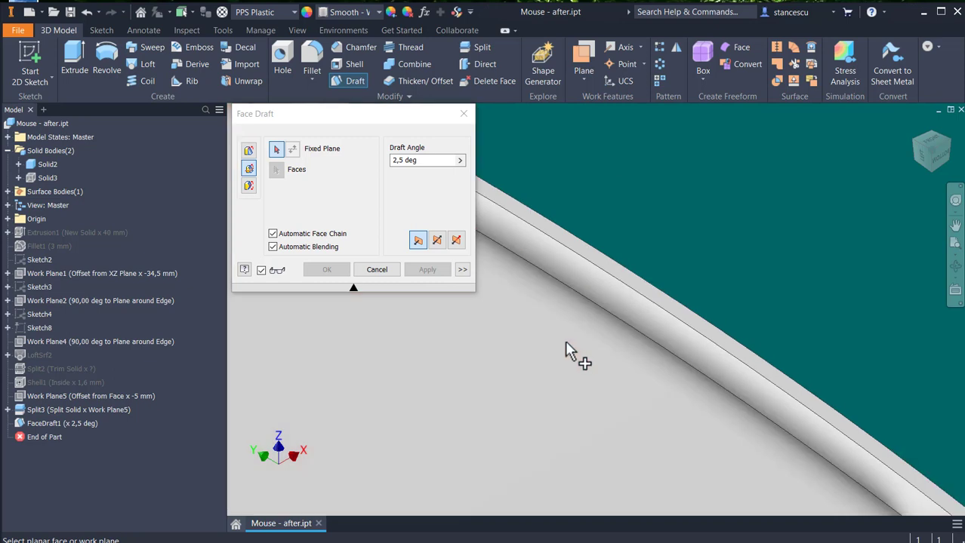
scroll(570, 382, up, 2)
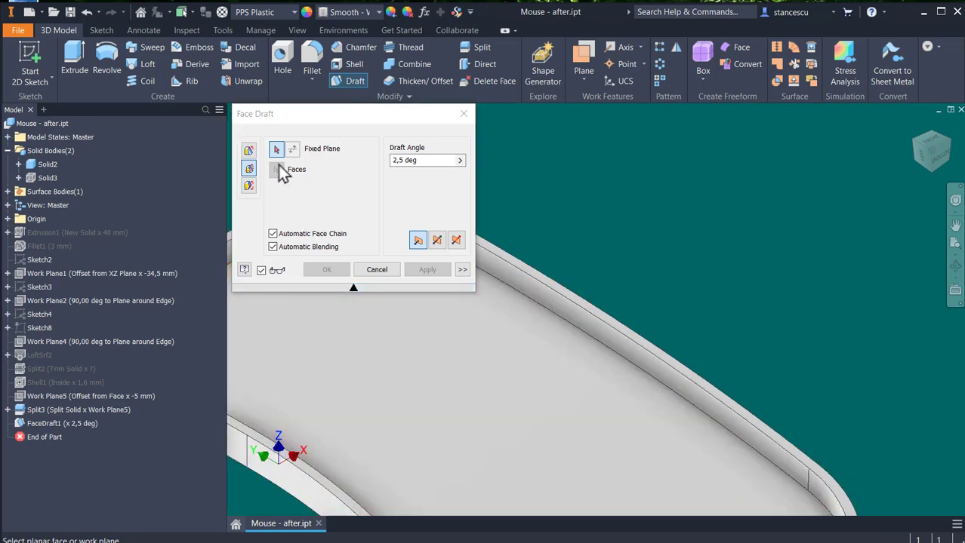
click(508, 381)
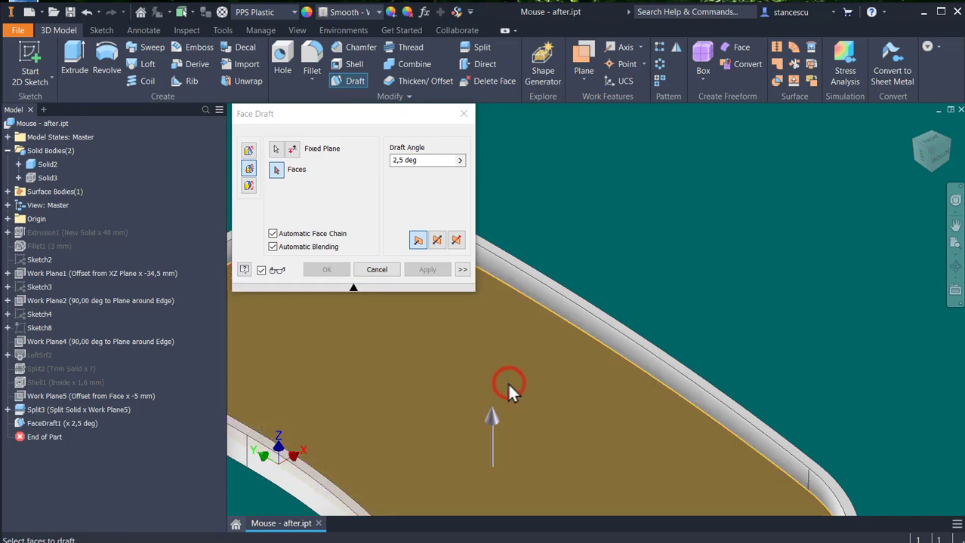
click(295, 154)
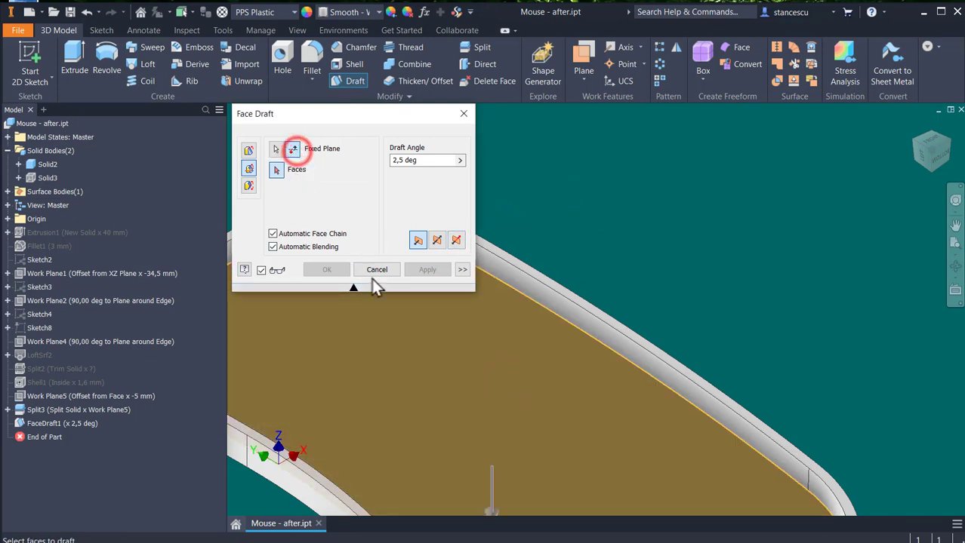
click(298, 483)
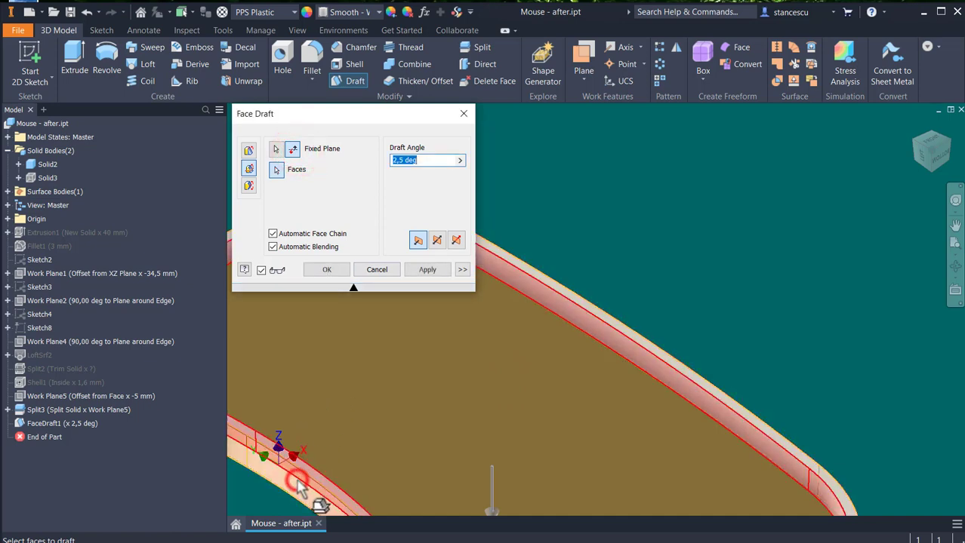
scroll(489, 426, up, 3)
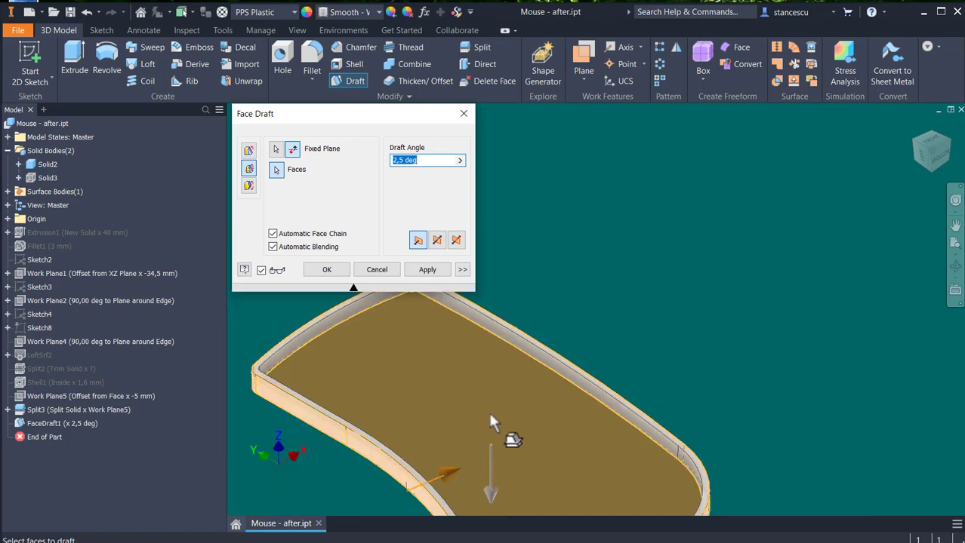
middle_drag(472, 458, 509, 394)
scroll(470, 414, down, 6)
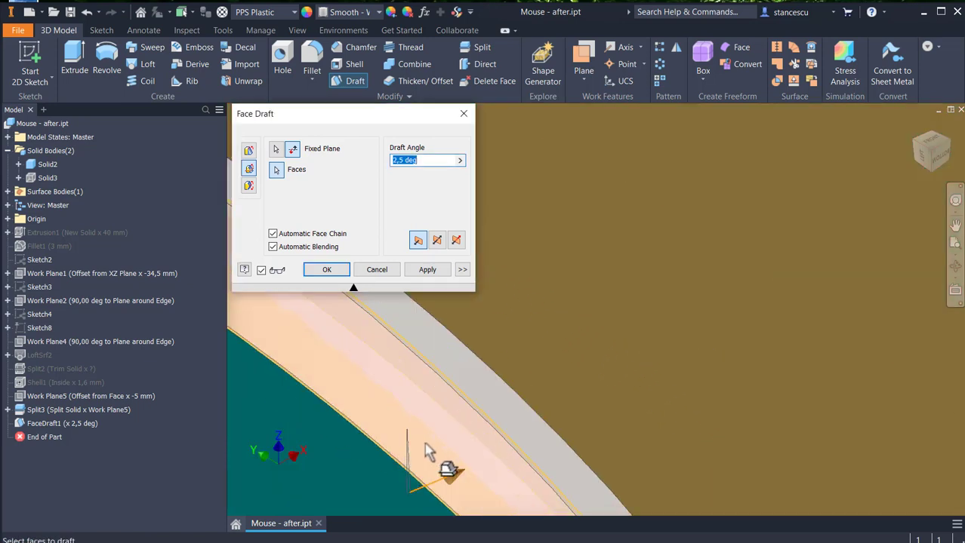
click(476, 434)
middle_drag(658, 326, 794, 177)
scroll(628, 330, down, 3)
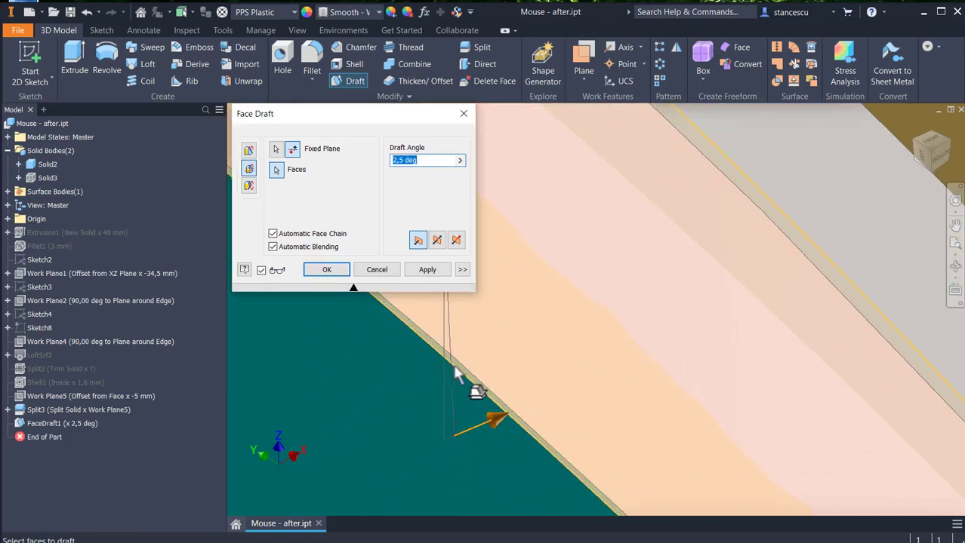
click(453, 436)
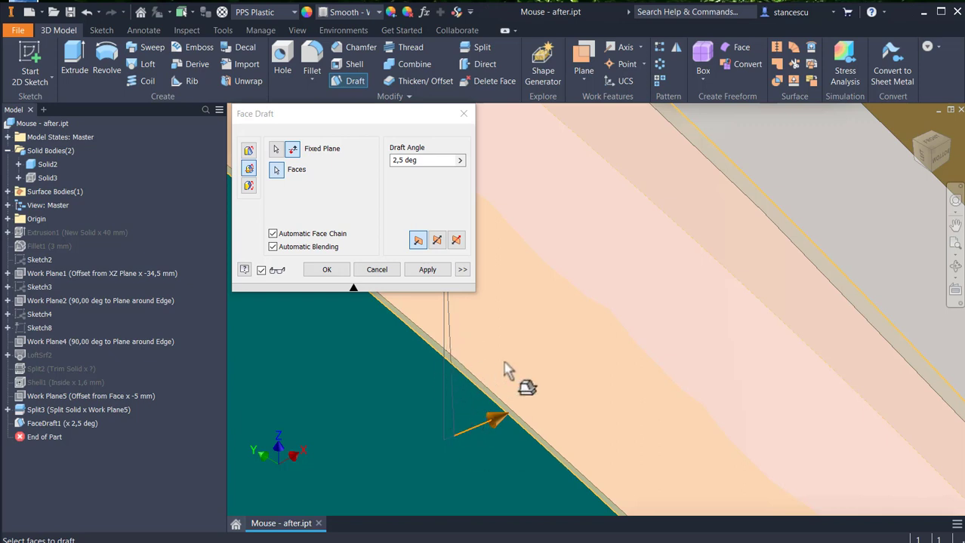
click(548, 338)
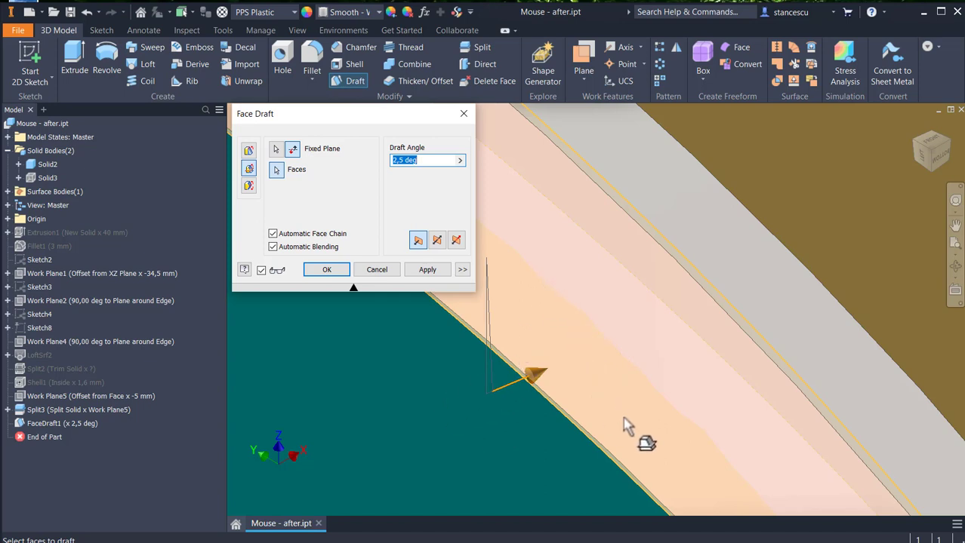
click(332, 272)
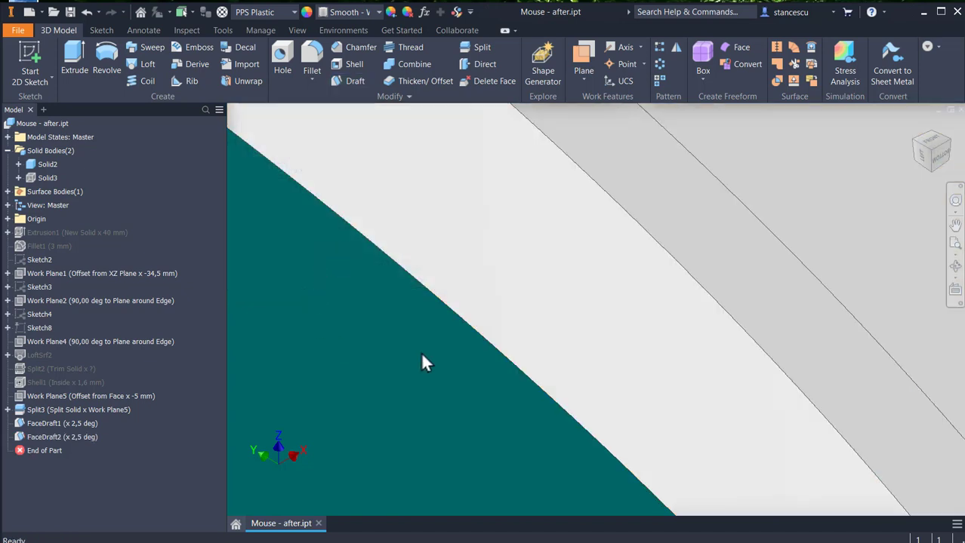
Measure the angle between the base tray's outer side wall and its inner floor, and clear the measurement.
key(F6)
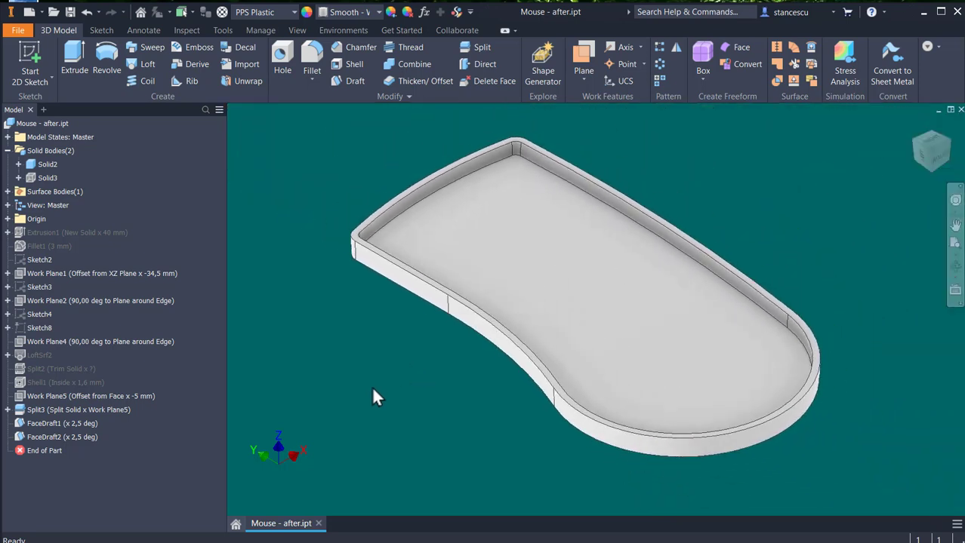
key(m)
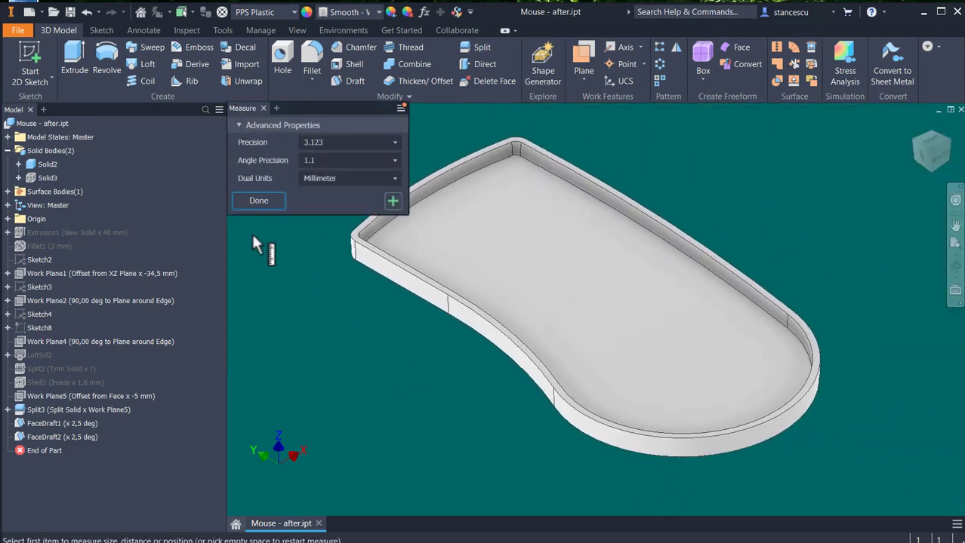
click(420, 292)
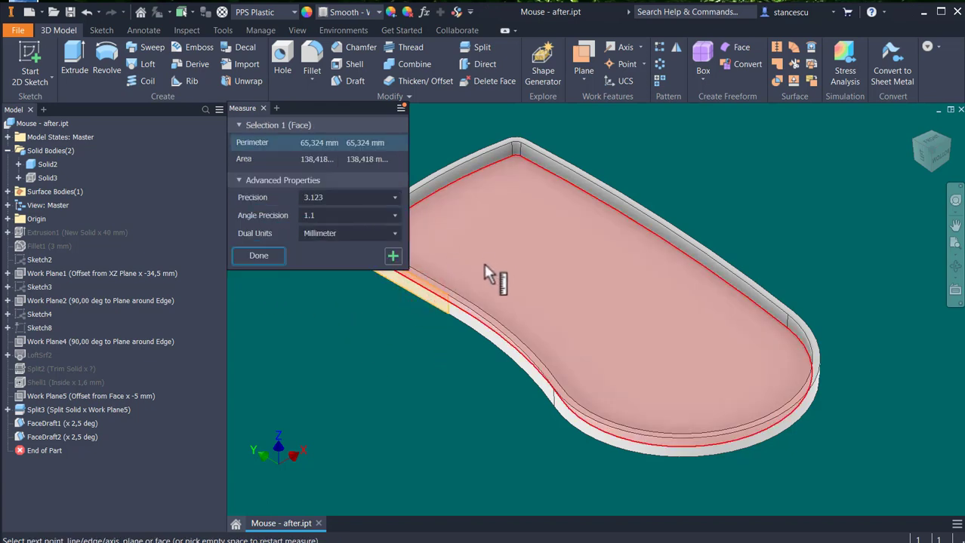
click(484, 264)
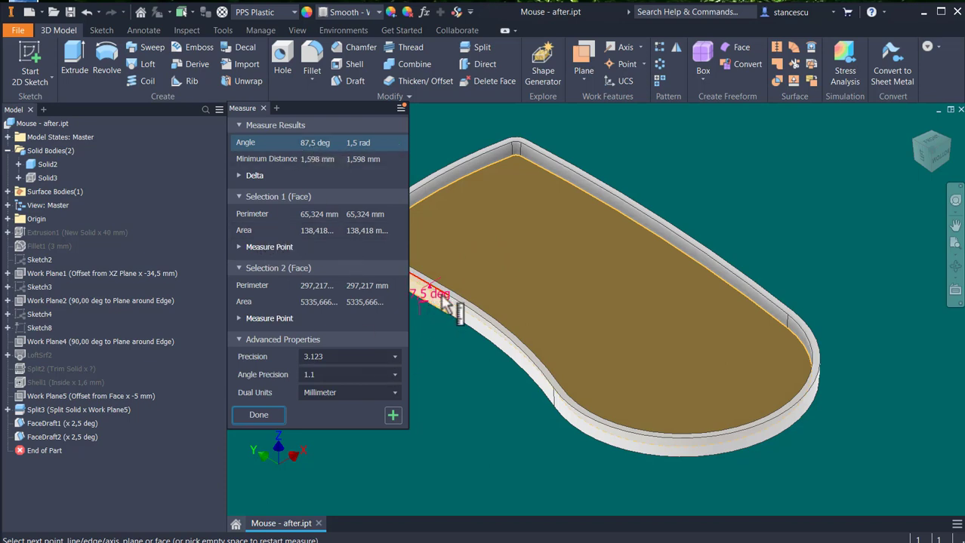
scroll(455, 330, up, 2)
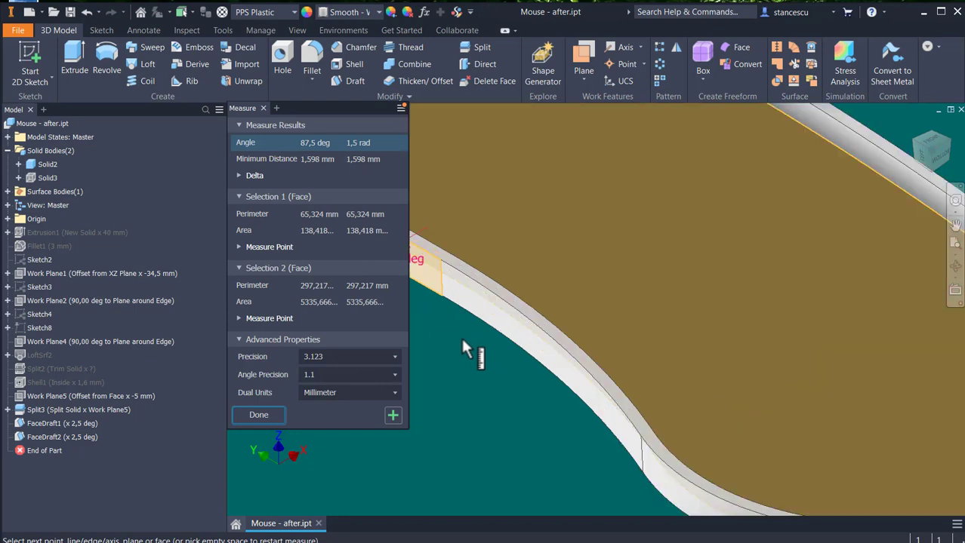
scroll(564, 322, up, 2)
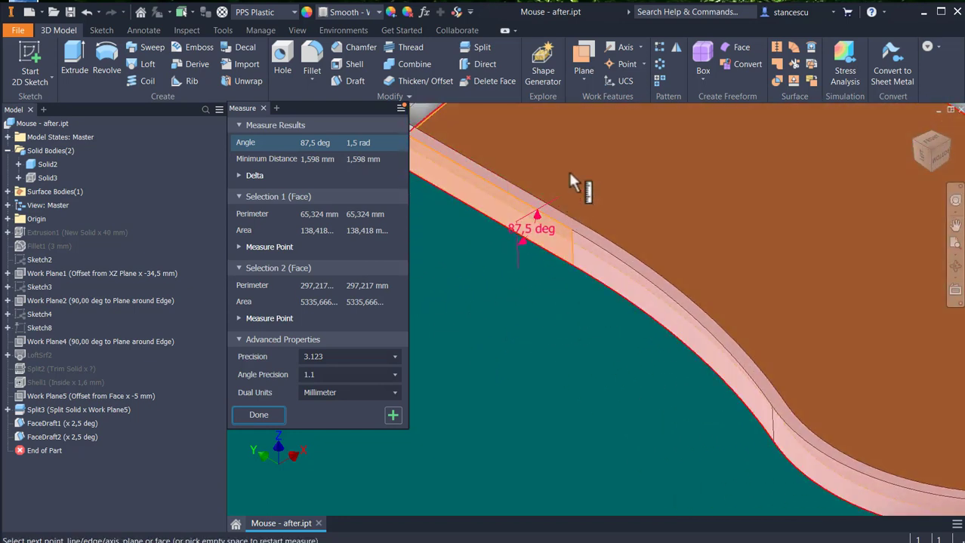
scroll(462, 234, down, 2)
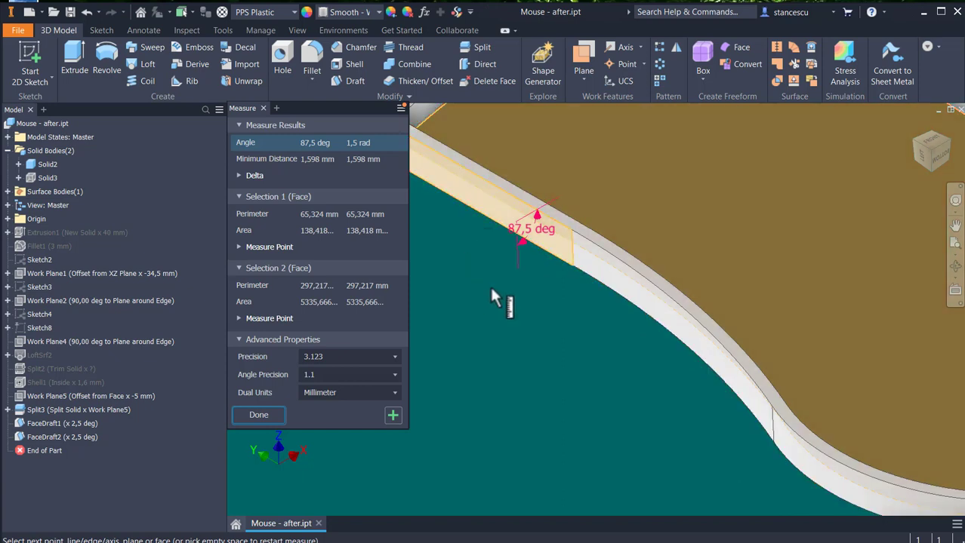
scroll(492, 287, down, 2)
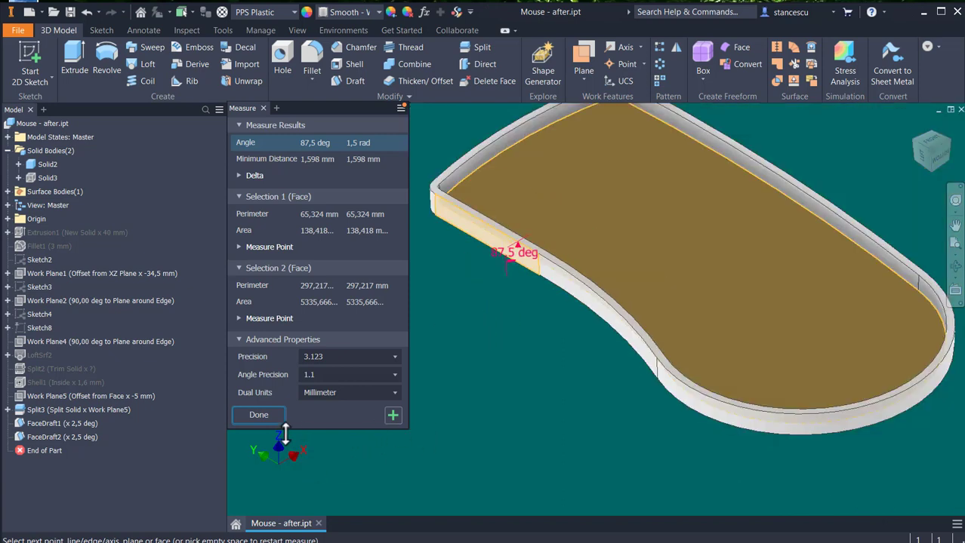
click(492, 353)
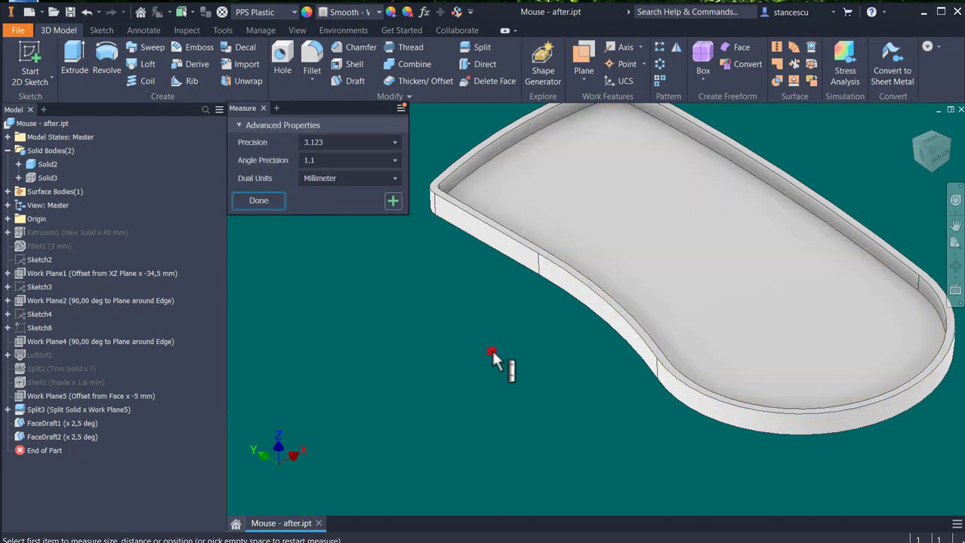
Measure the angle between the base tray's inner floor and its inner side wall, and close the measurement.
click(669, 213)
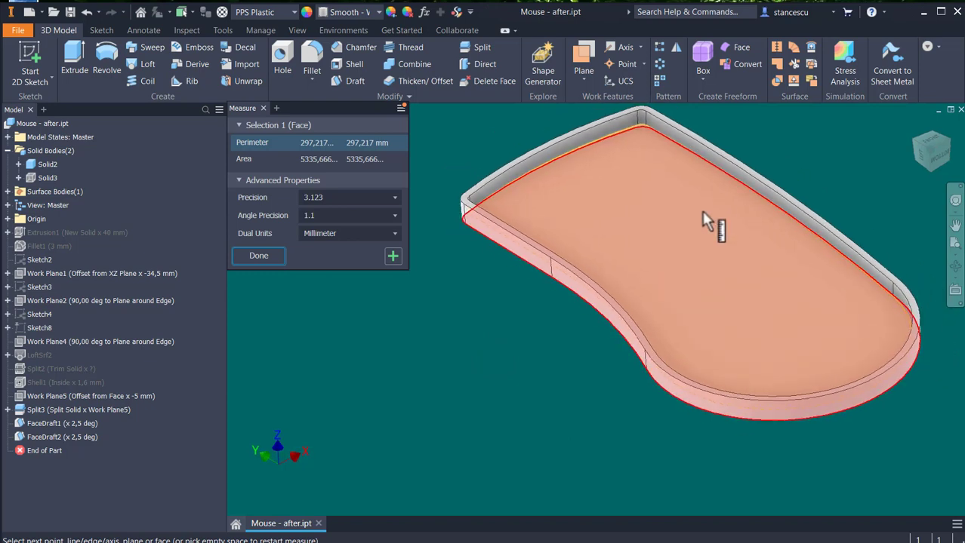
shift+middle_drag(702, 211, 674, 233)
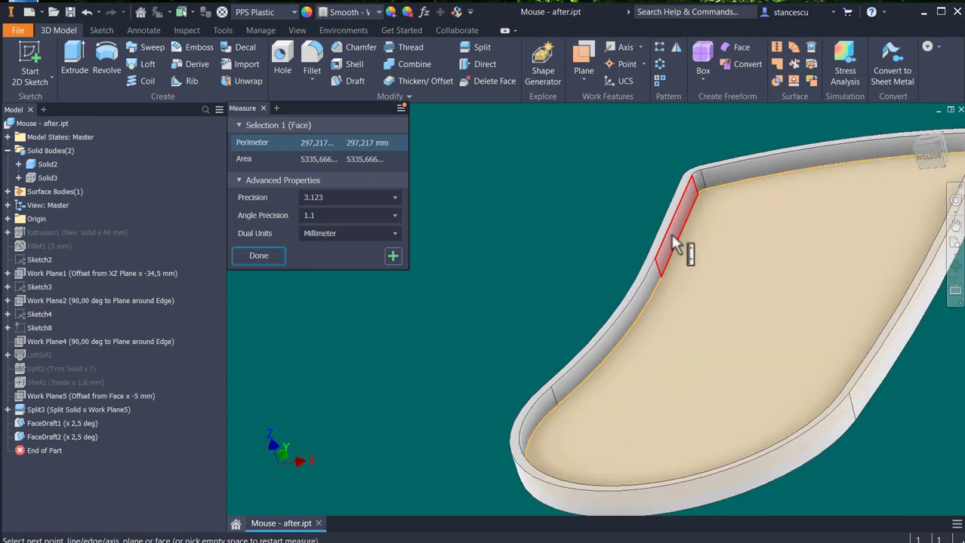
click(674, 233)
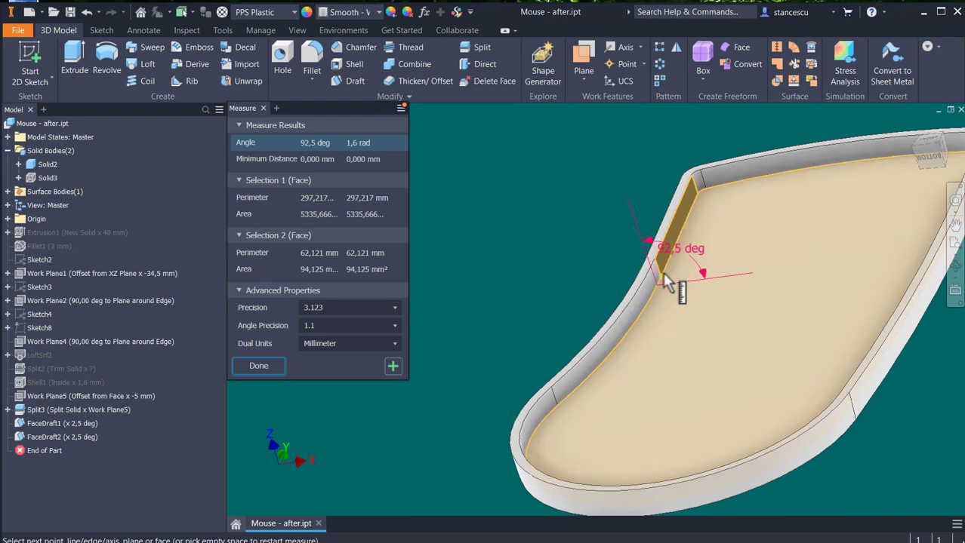
mouse_move(671, 257)
shift+middle_down()
mouse_move(692, 288)
mouse_move(670, 291)
mouse_move(651, 247)
mouse_move(611, 236)
mouse_move(615, 254)
mouse_move(648, 240)
mouse_move(664, 219)
mouse_move(659, 242)
mouse_move(604, 230)
mouse_move(674, 241)
mouse_move(573, 223)
mouse_move(576, 238)
mouse_move(596, 243)
mouse_move(587, 255)
shift+middle_up()
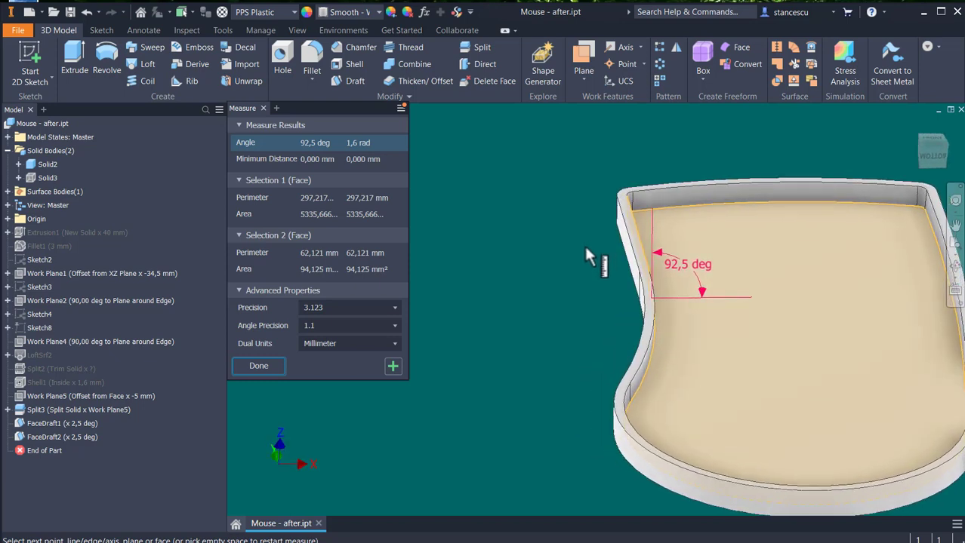
key(F6)
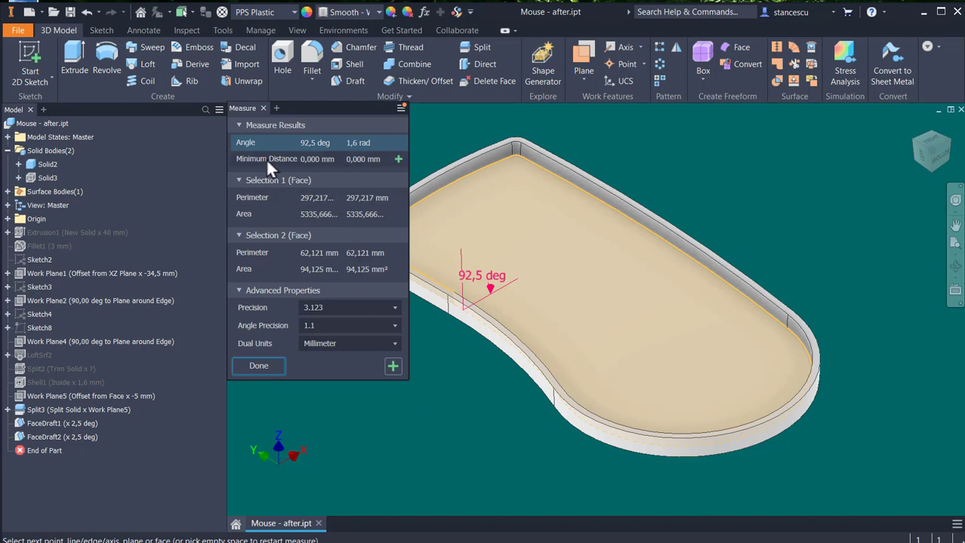
key(Escape)
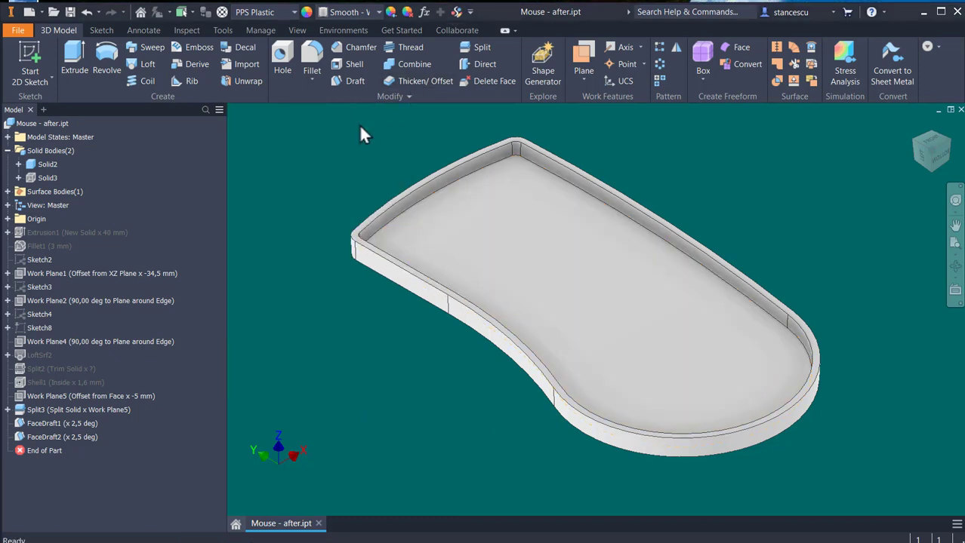
Show the hidden upper shell body again and rename the lower tray body as Base.
right_click(45, 174)
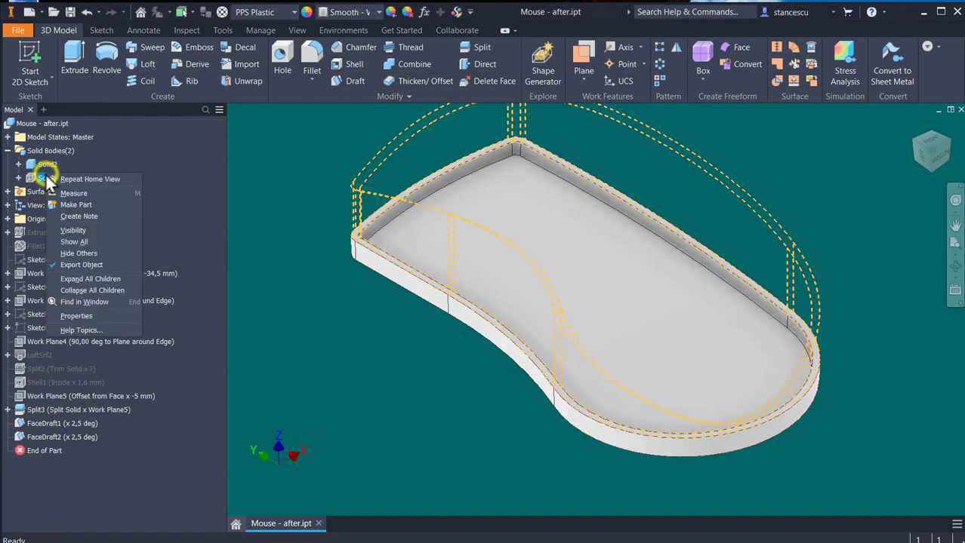
click(77, 232)
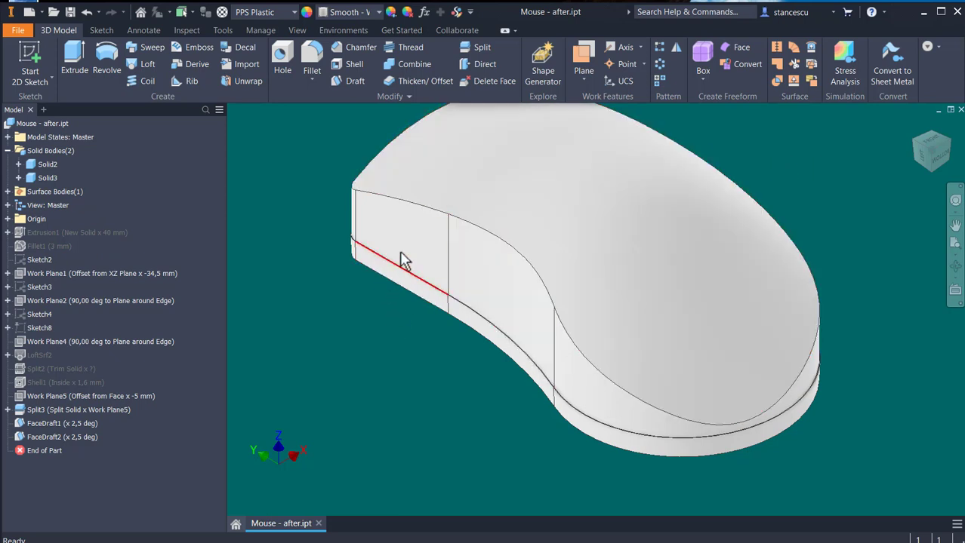
click(43, 165)
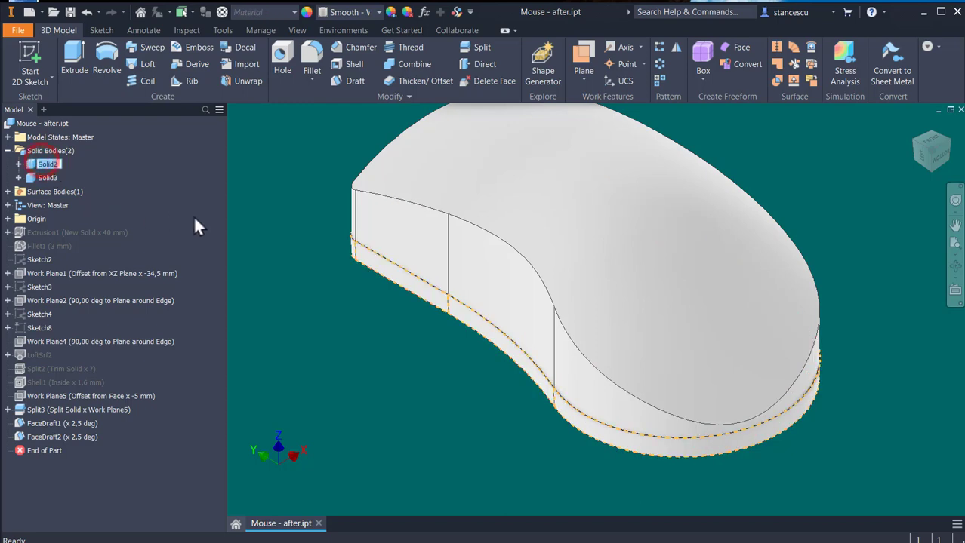
text(B)
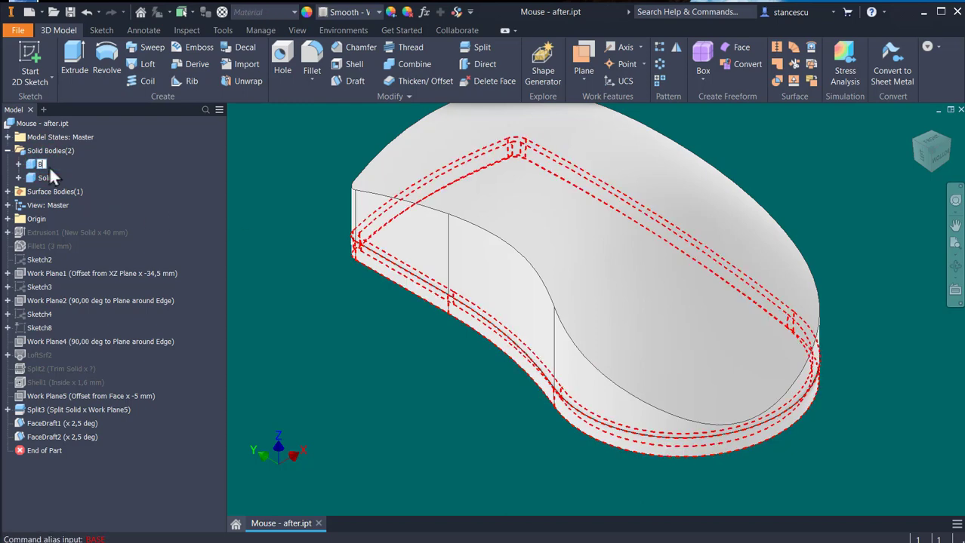
text(ase)
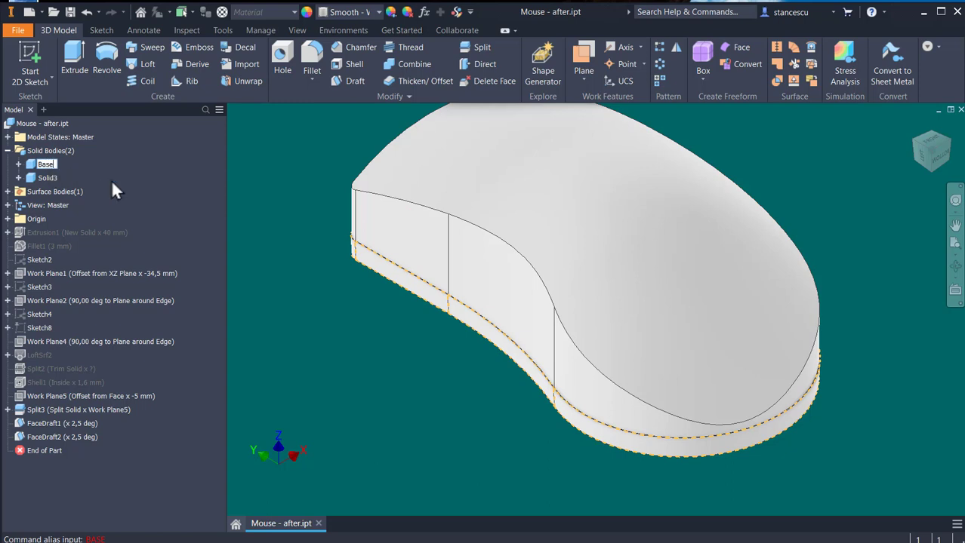
click(120, 168)
Rename the upper shell body as Lid.
click(44, 177)
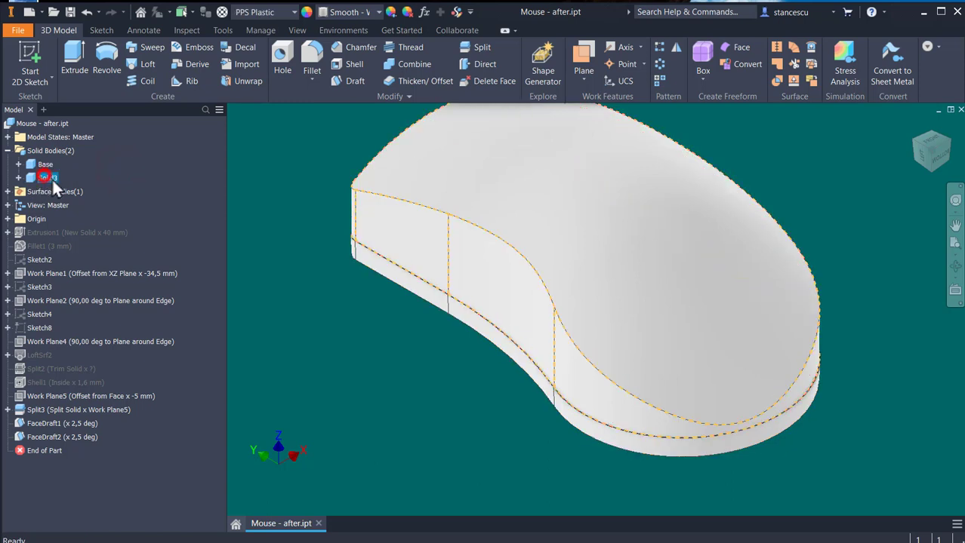
click(51, 178)
text(Lid)
key(Return)
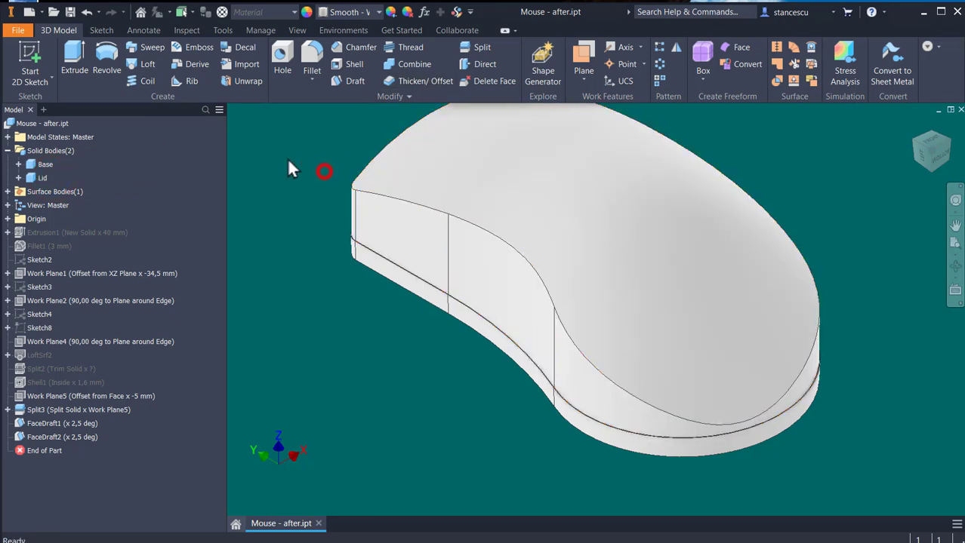
Hide the Base body and undo the three latest face drafts on the Lid.
right_click(40, 163)
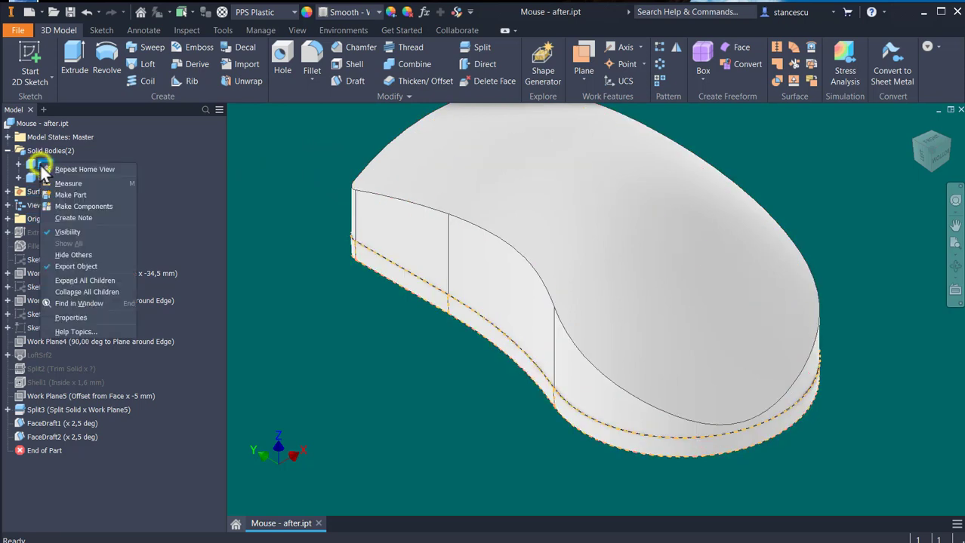
click(68, 232)
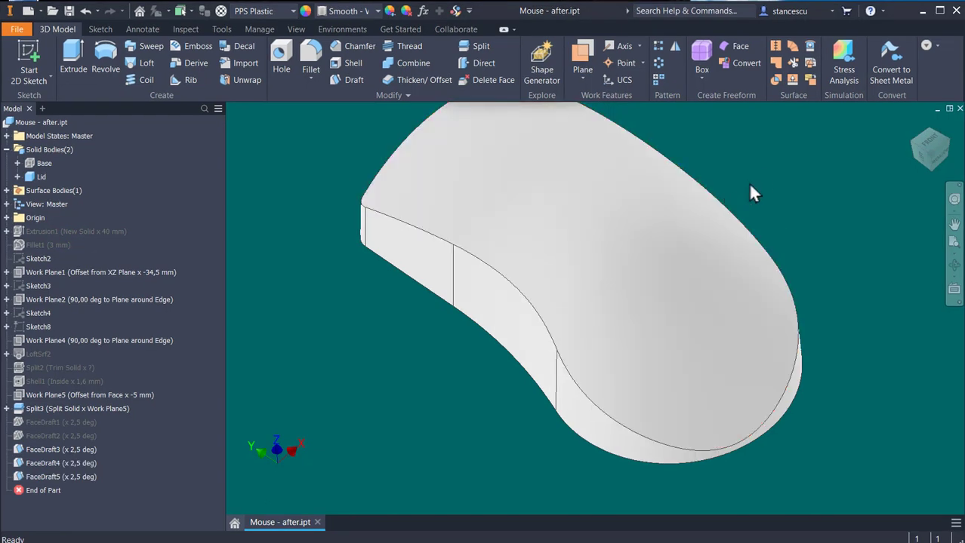
click(759, 177)
key(F6)
key(ctrl+z)
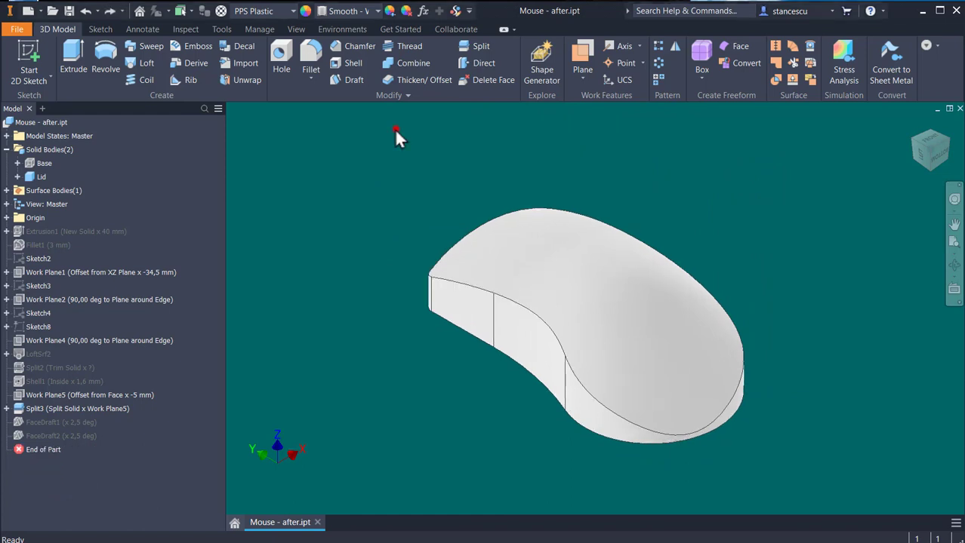
Apply a 2.5 deg Face Draft to the Lid's inner side walls, using its flat rim face for the pull direction.
click(346, 81)
shift+middle_drag(263, 366, 639, 416)
scroll(639, 414, up, 8)
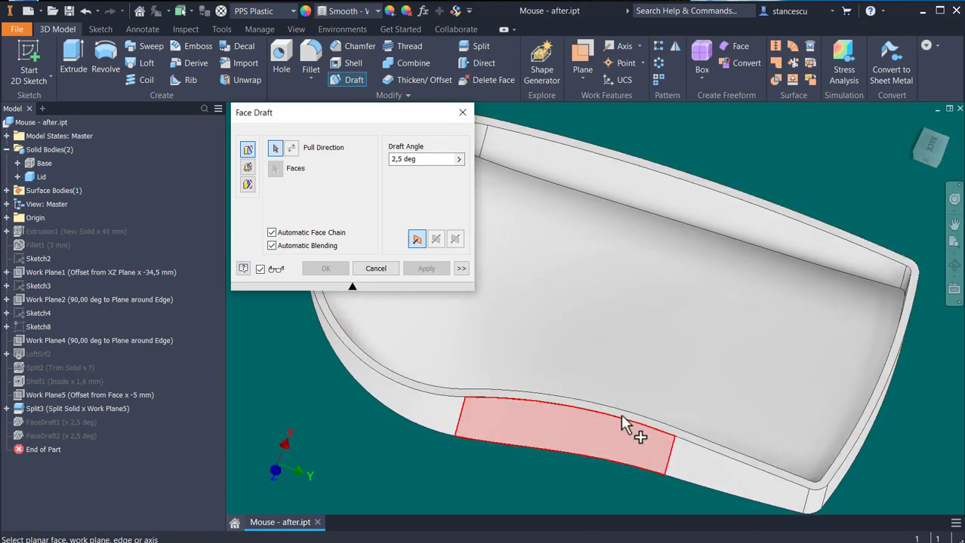
click(662, 431)
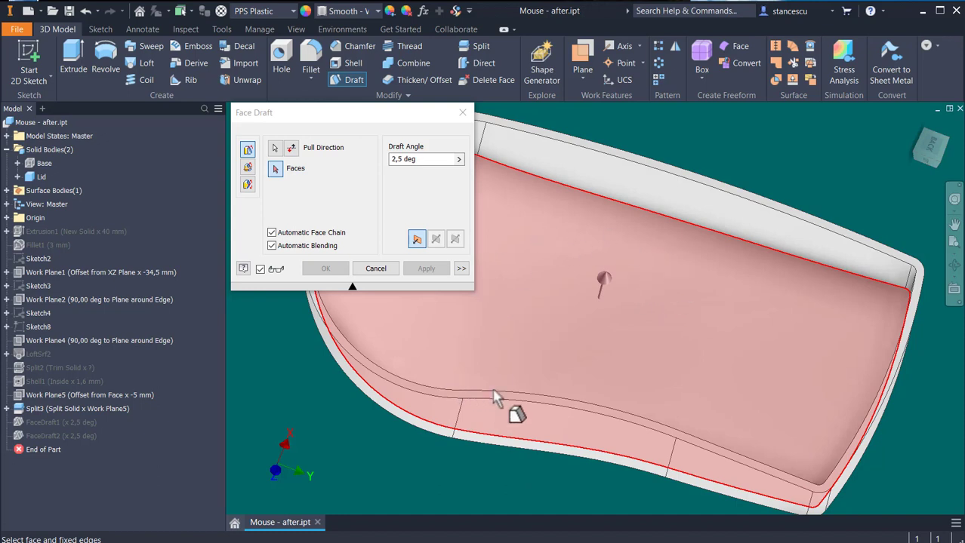
click(765, 223)
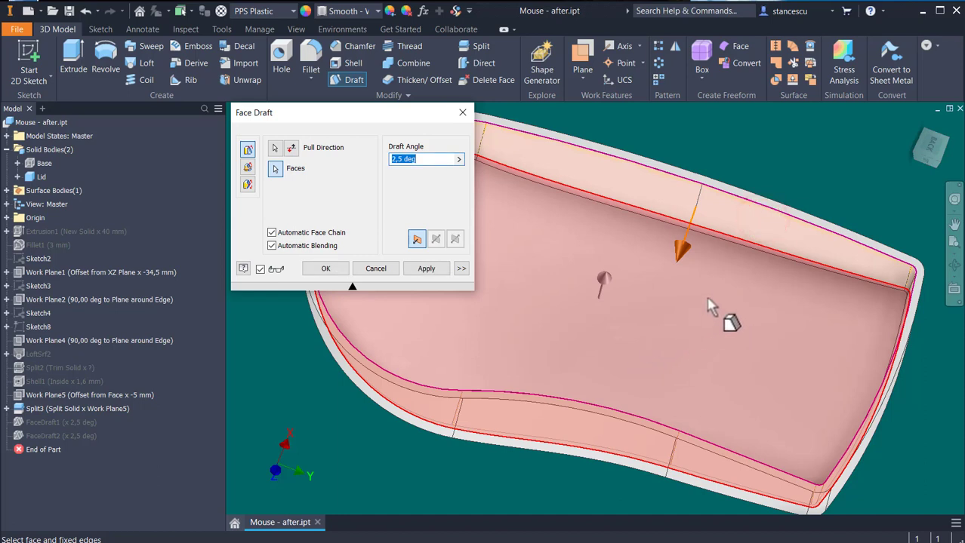
shift+middle_drag(661, 384, 866, 382)
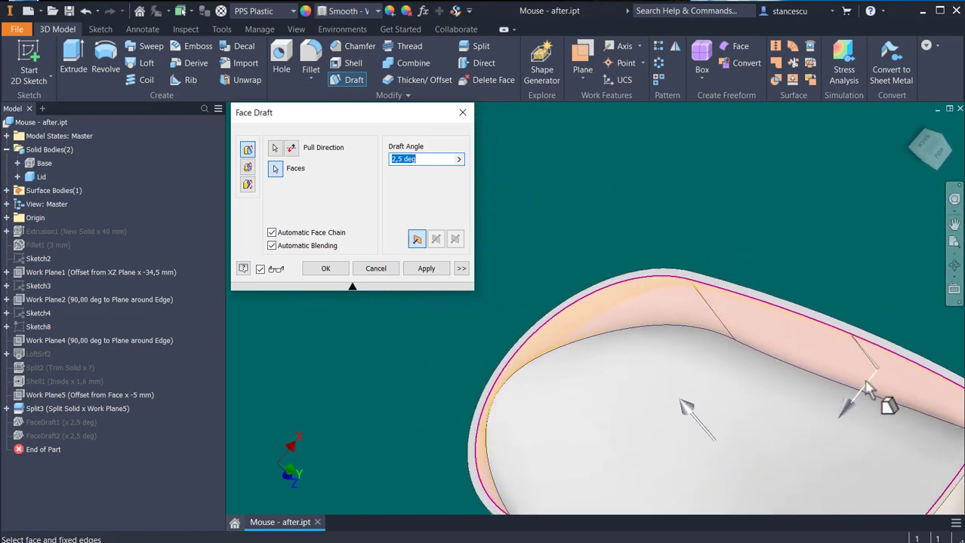
scroll(868, 400, up, 5)
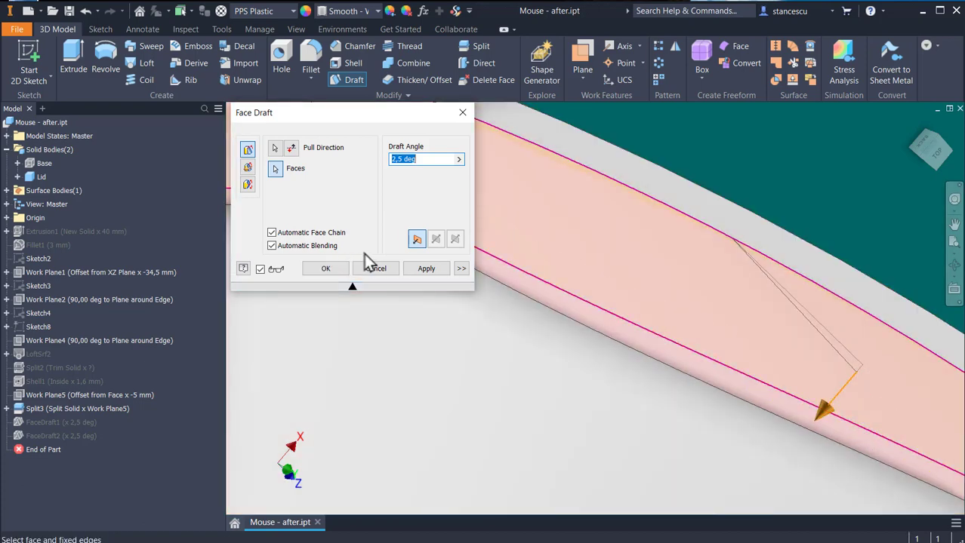
click(421, 274)
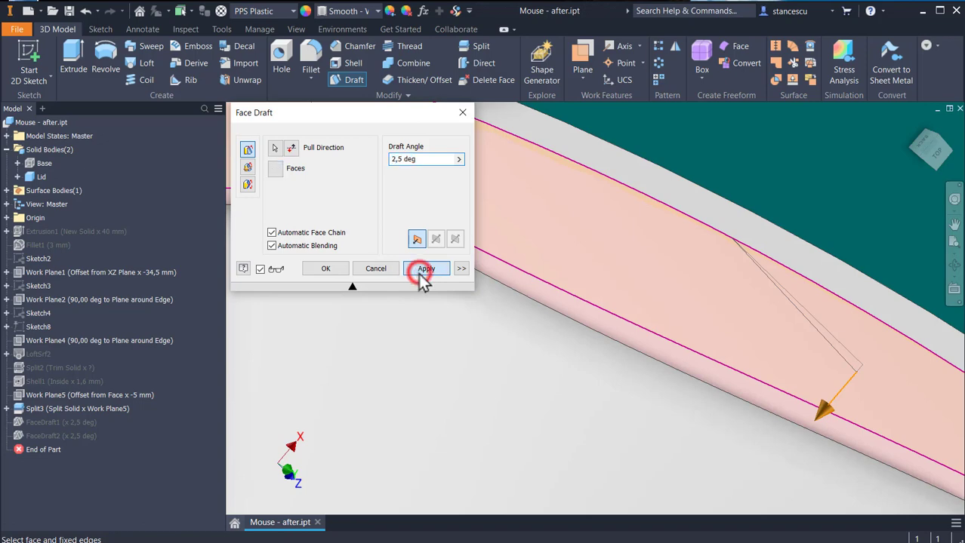
Apply a 2.5 deg Face Draft to the Lid's outer side walls, using the flat rim face with the pull direction flipped.
scroll(591, 381, down, 3)
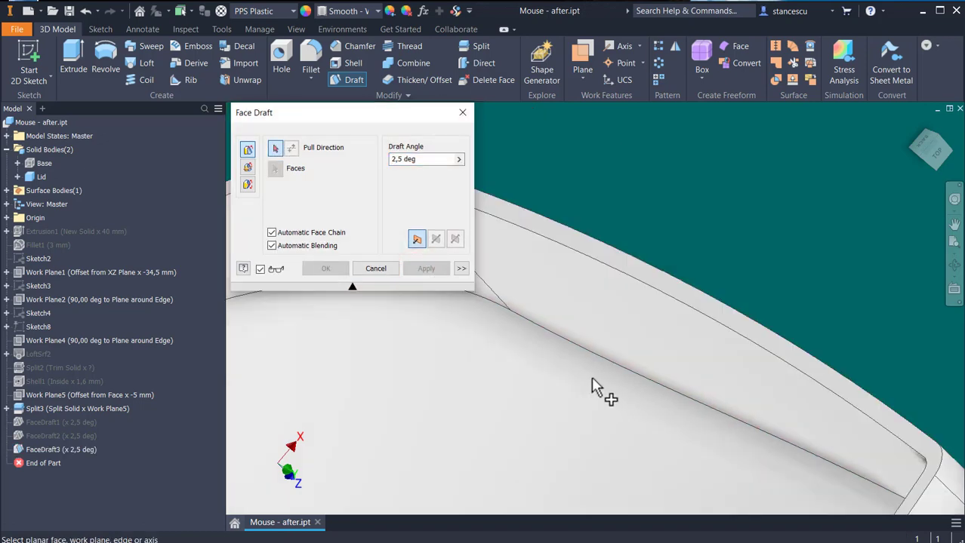
middle_drag(560, 437, 749, 147)
scroll(544, 270, up, 2)
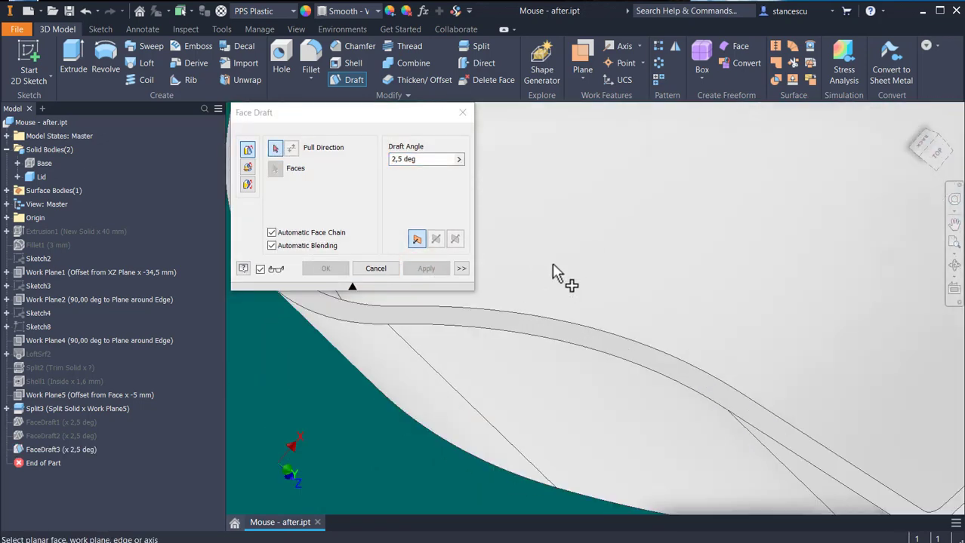
scroll(650, 369, up, 2)
click(645, 360)
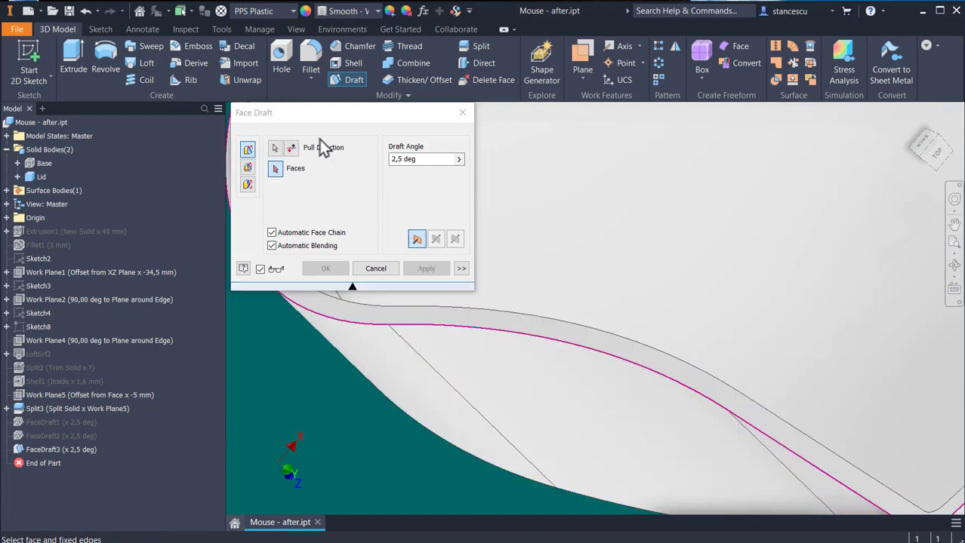
scroll(785, 232, down, 2)
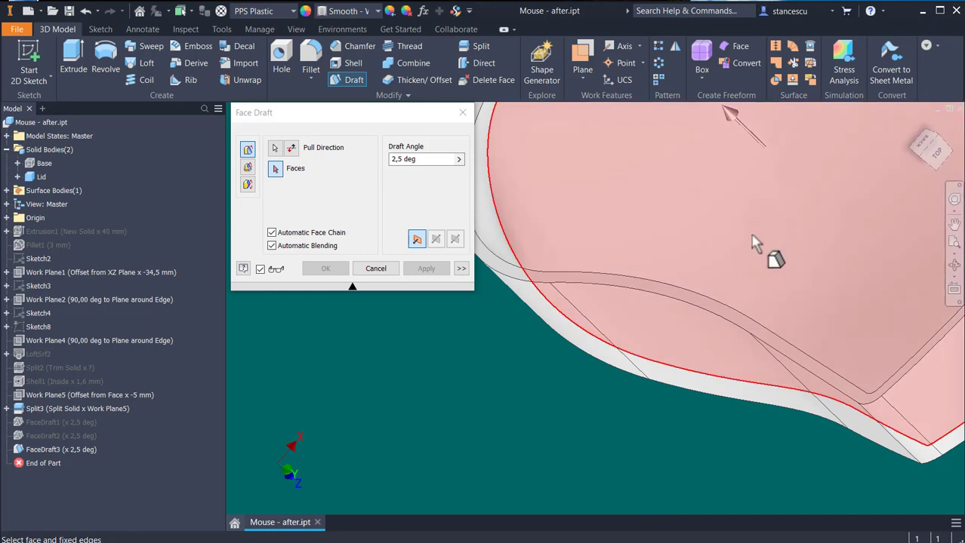
click(292, 148)
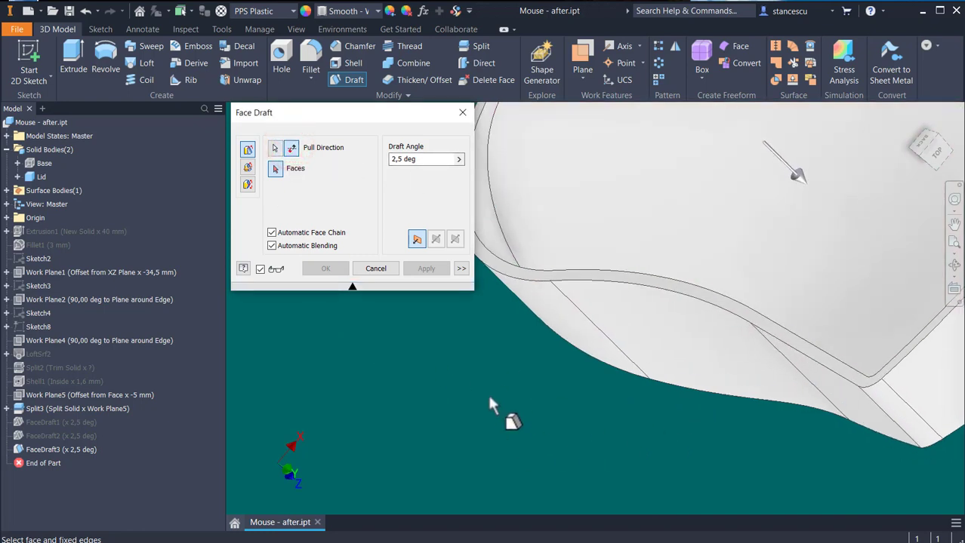
click(654, 332)
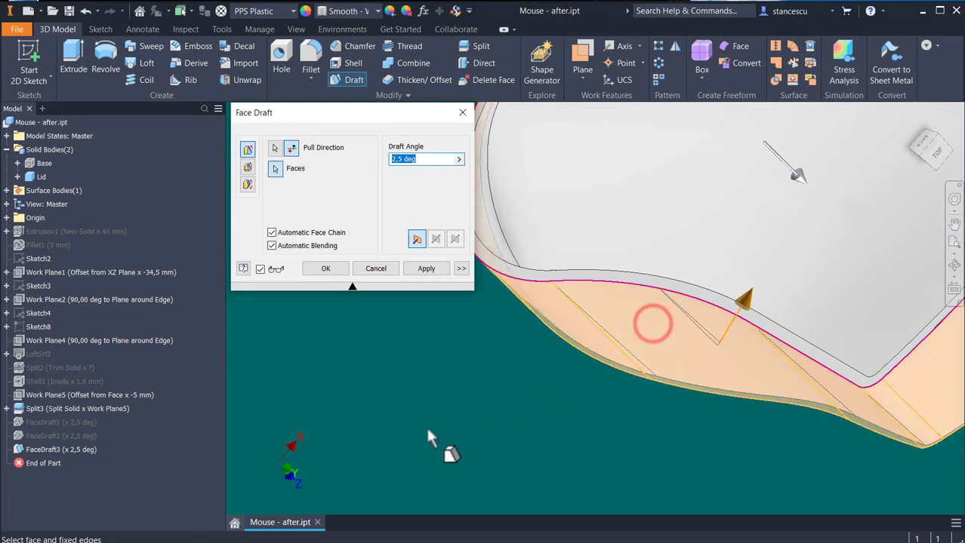
click(325, 272)
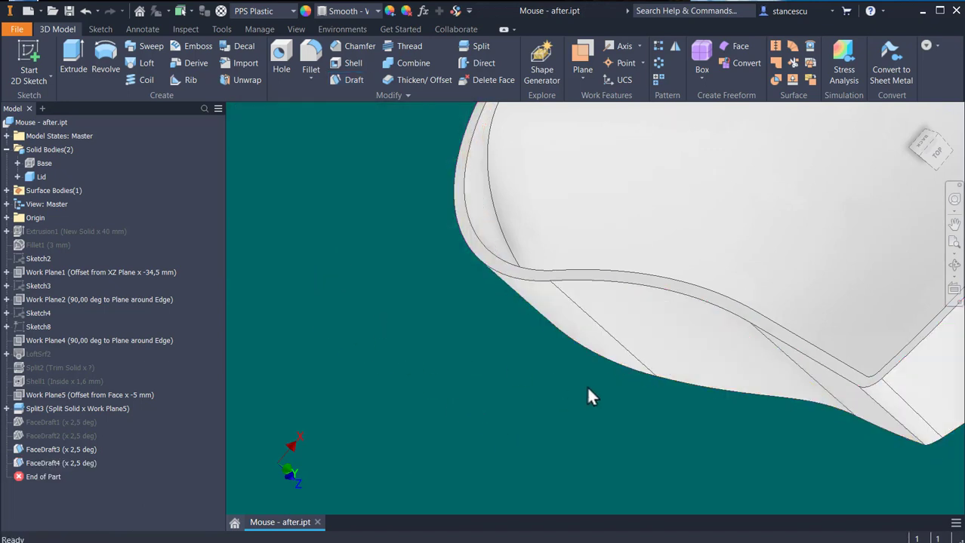
Measure the angle between one of the Lid's outer side wall faces and its flat rim face.
shift+middle_drag(588, 389, 500, 407)
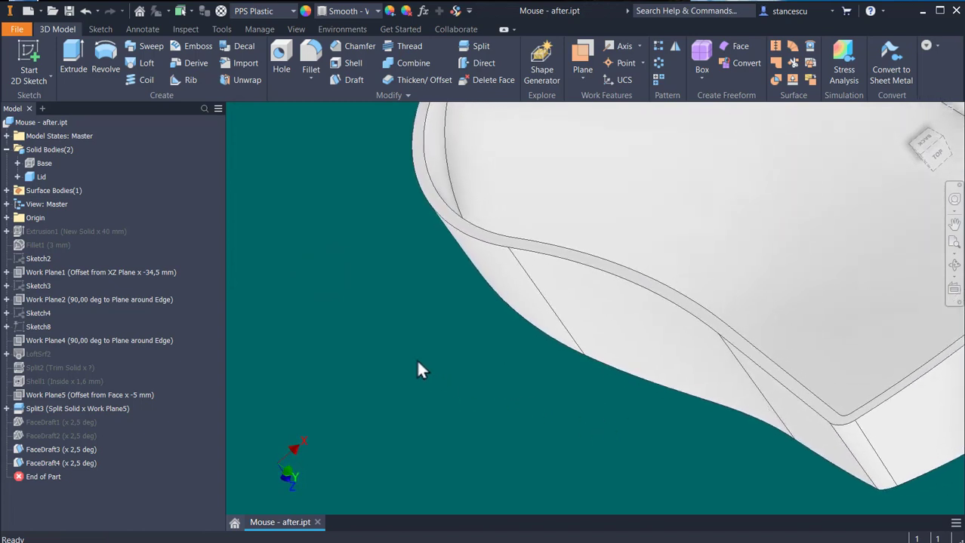
key(m)
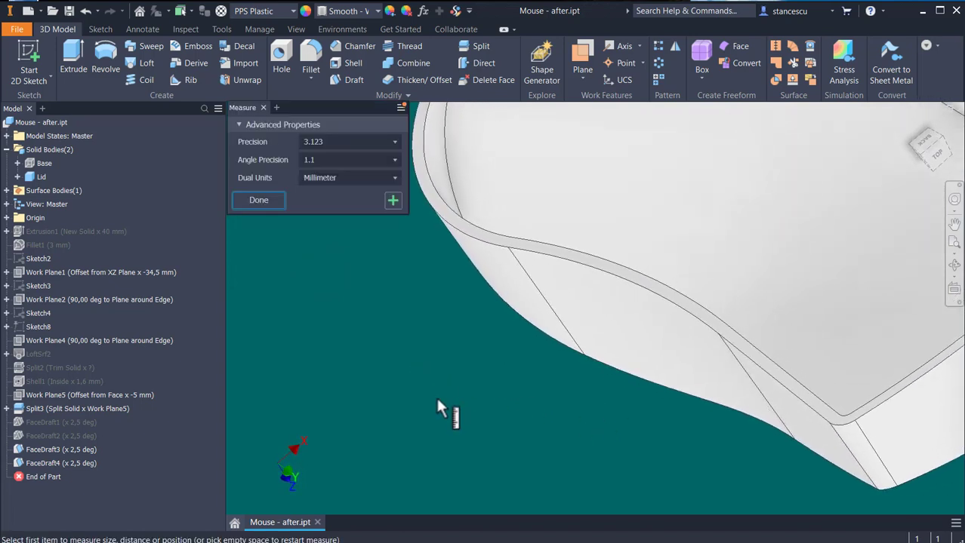
click(793, 409)
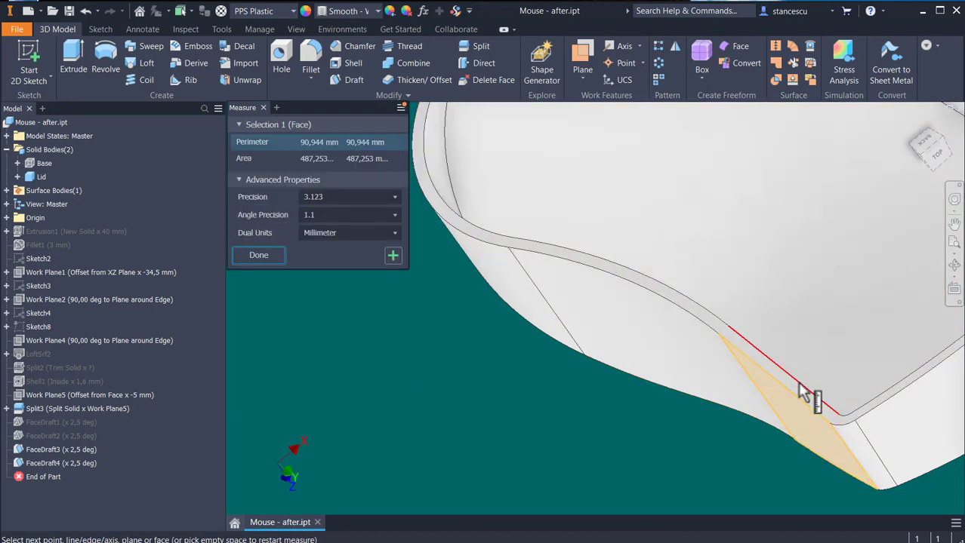
click(798, 392)
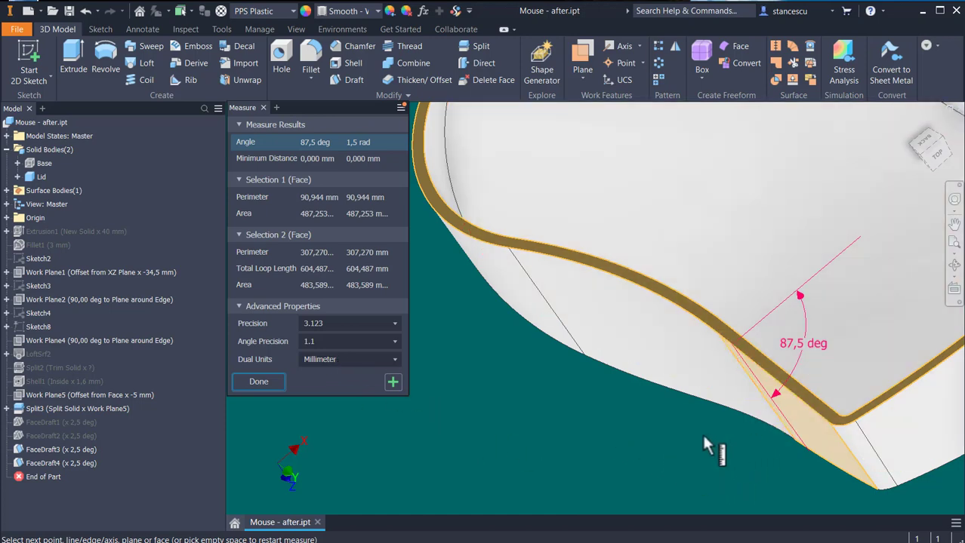
Restart the measurement and check the angle between the Lid's rim face and an inner side wall face.
scroll(601, 438, down, 3)
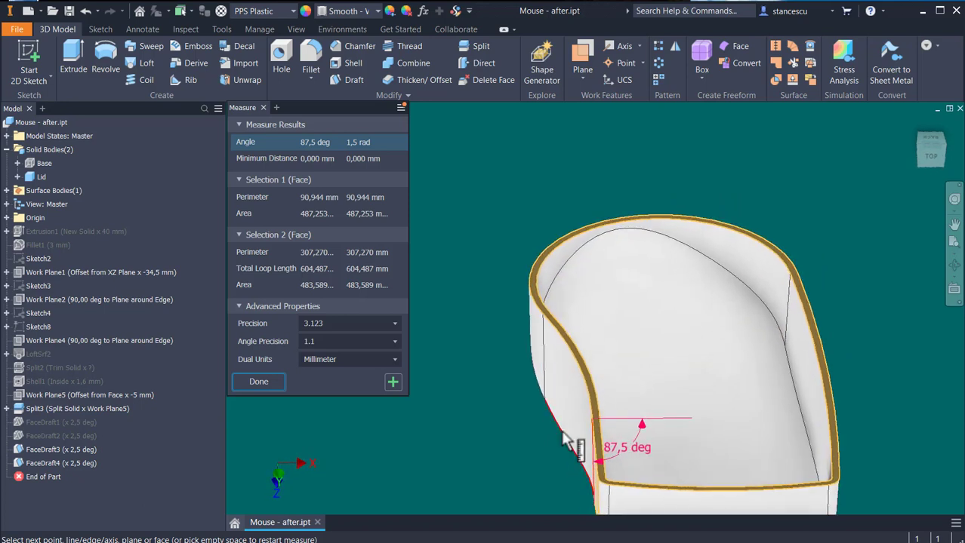
click(415, 459)
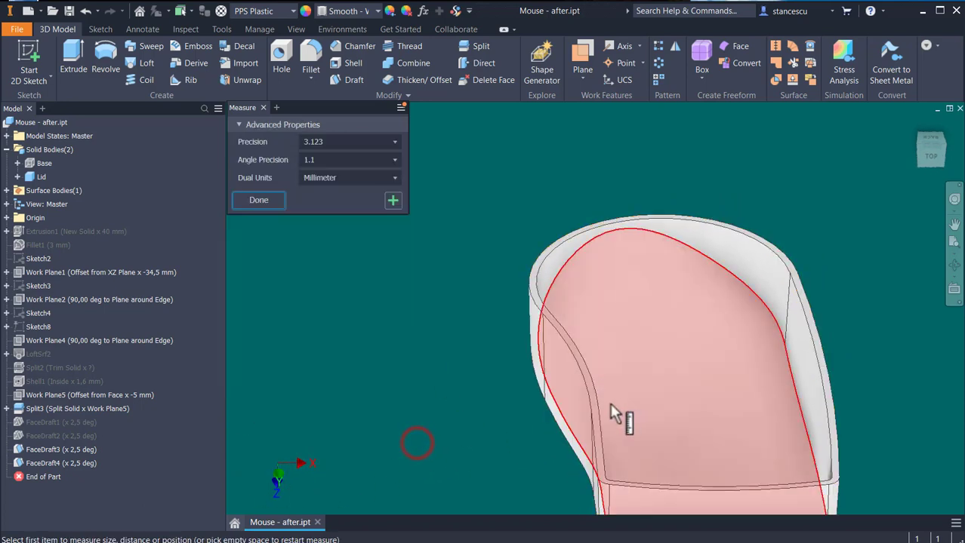
scroll(576, 445, down, 3)
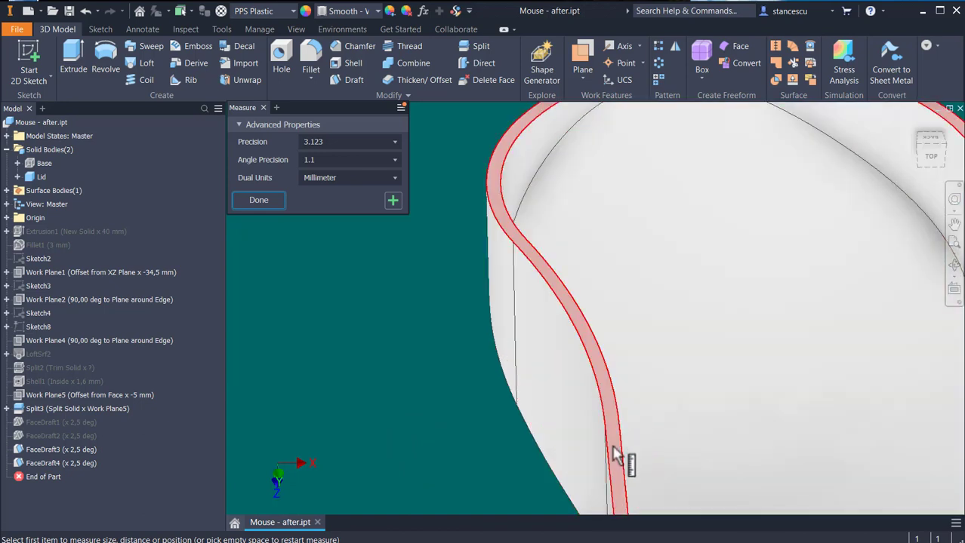
click(612, 447)
scroll(680, 427, up, 3)
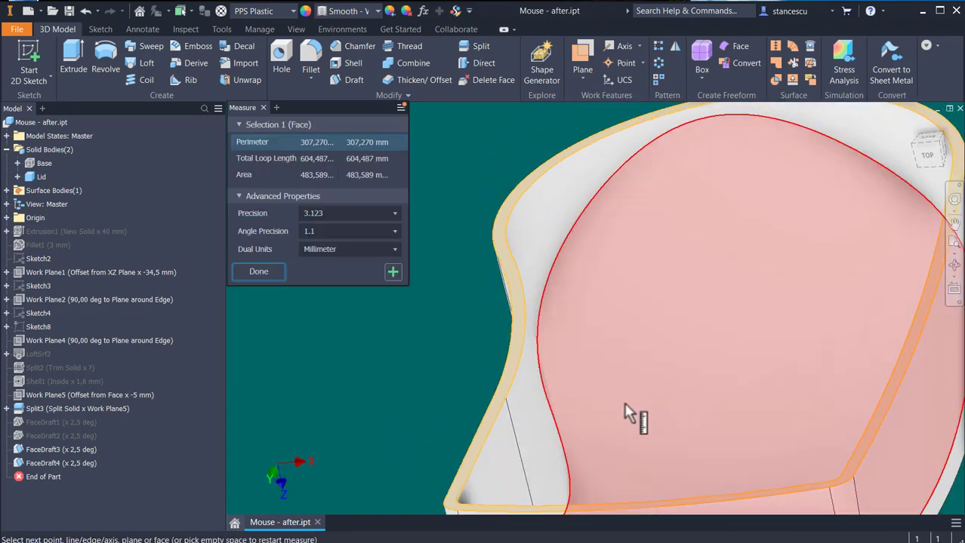
click(505, 465)
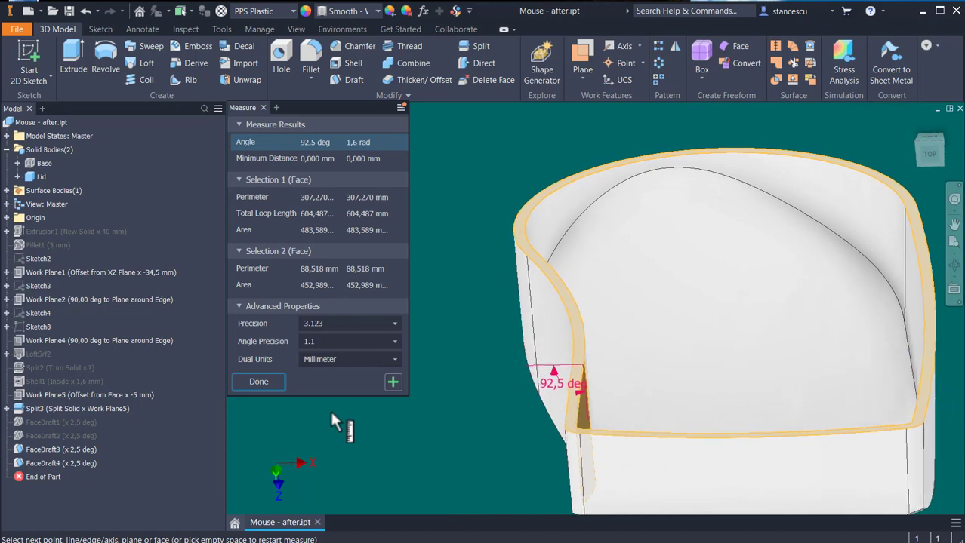
click(257, 383)
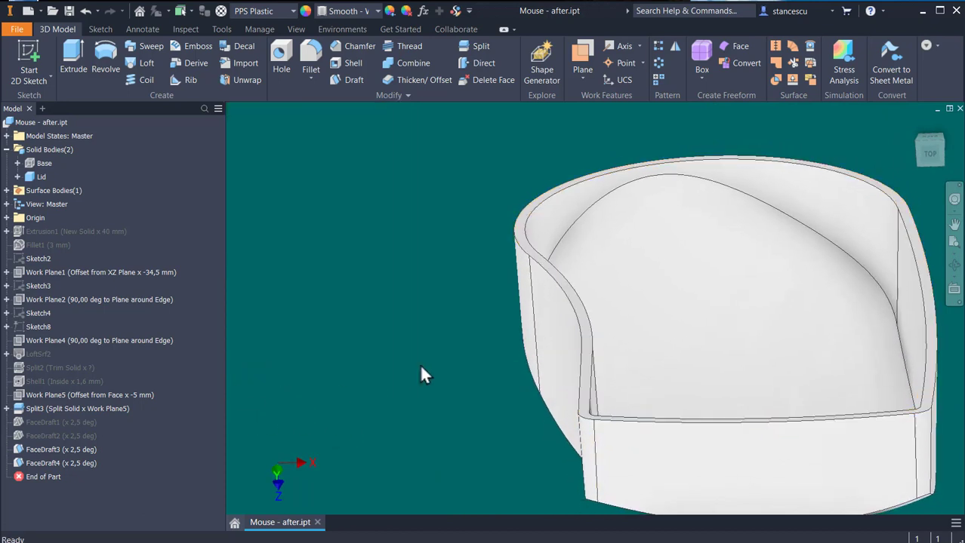
Return to the home view, show the Base body and hide the Lid body.
key(F6)
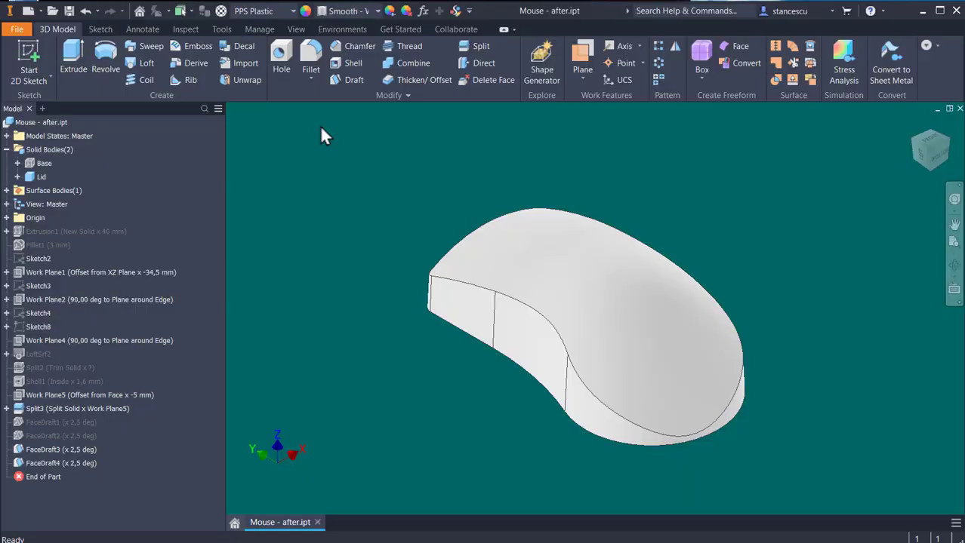
click(315, 143)
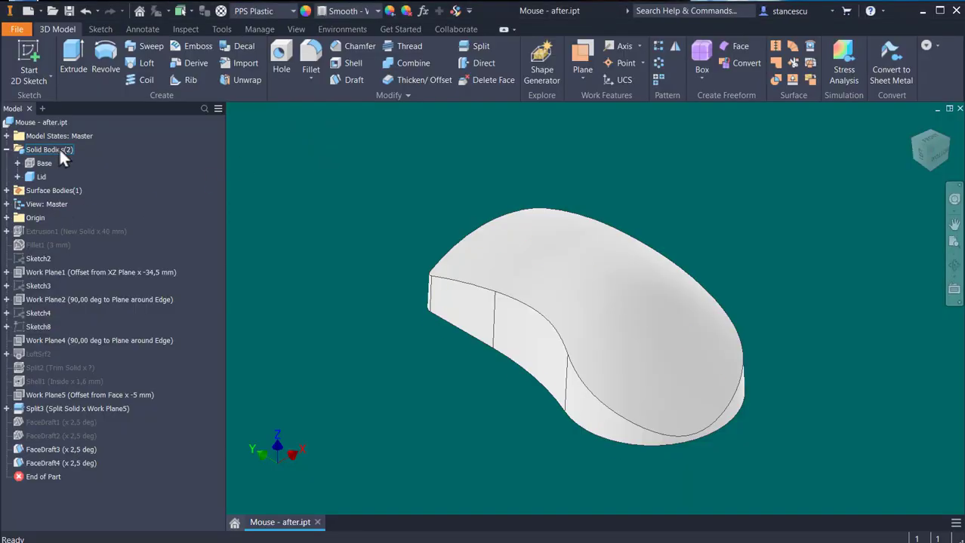
click(34, 174)
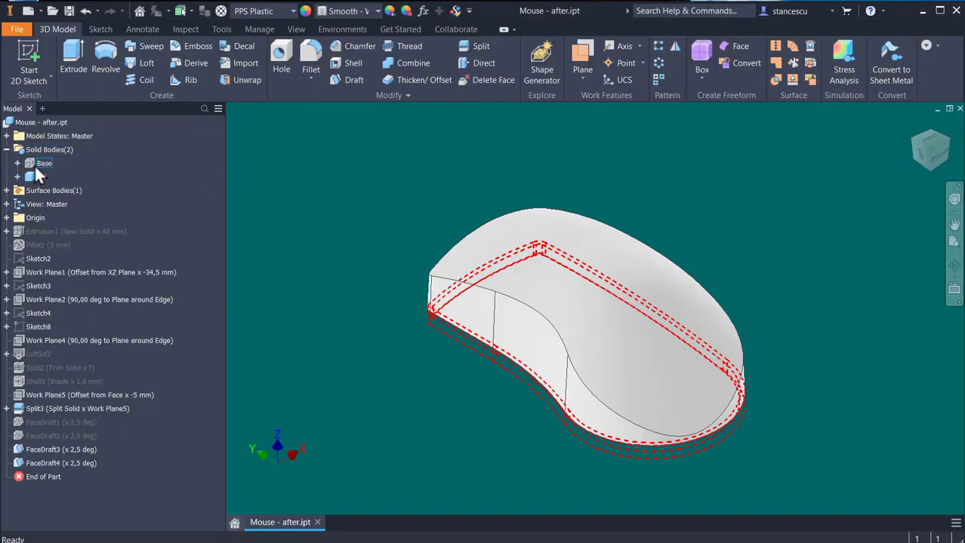
right_click(34, 164)
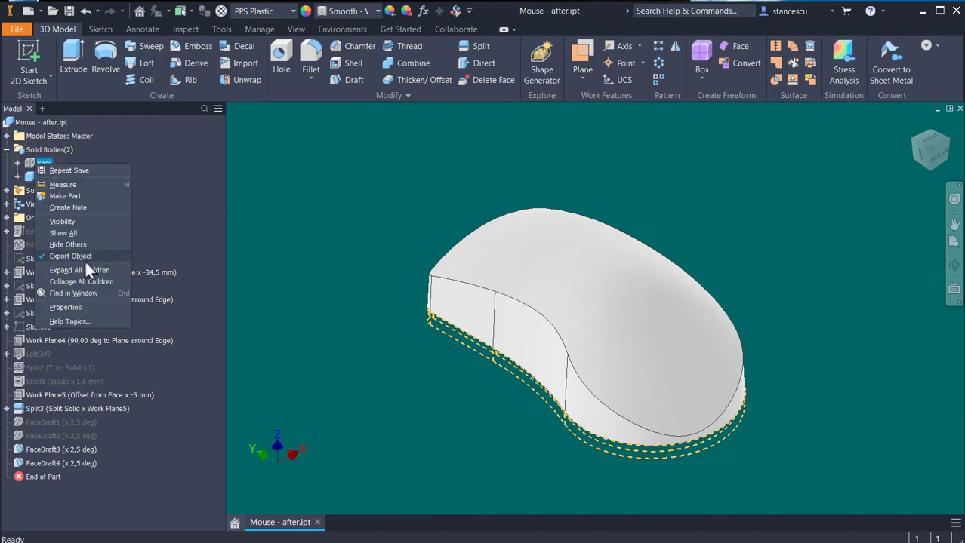
click(74, 219)
right_click(30, 174)
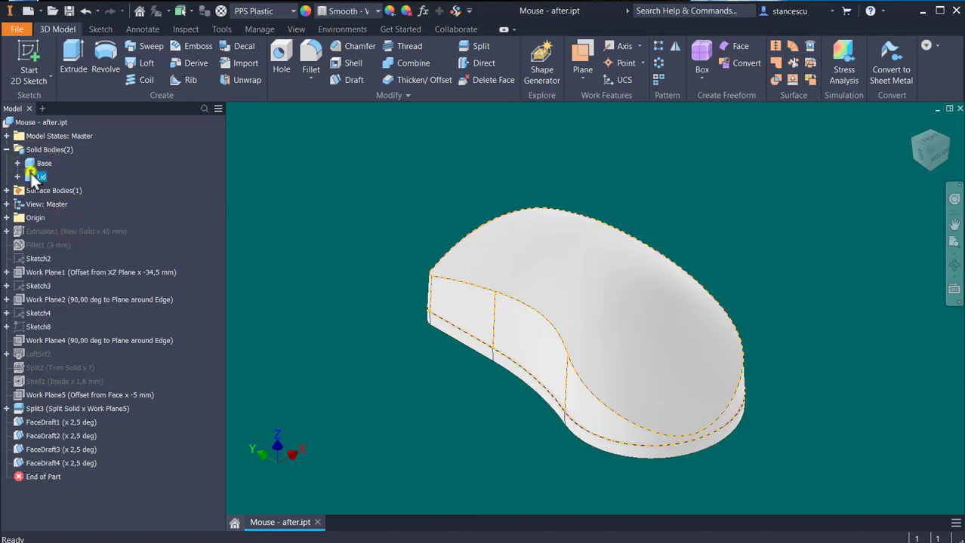
click(74, 236)
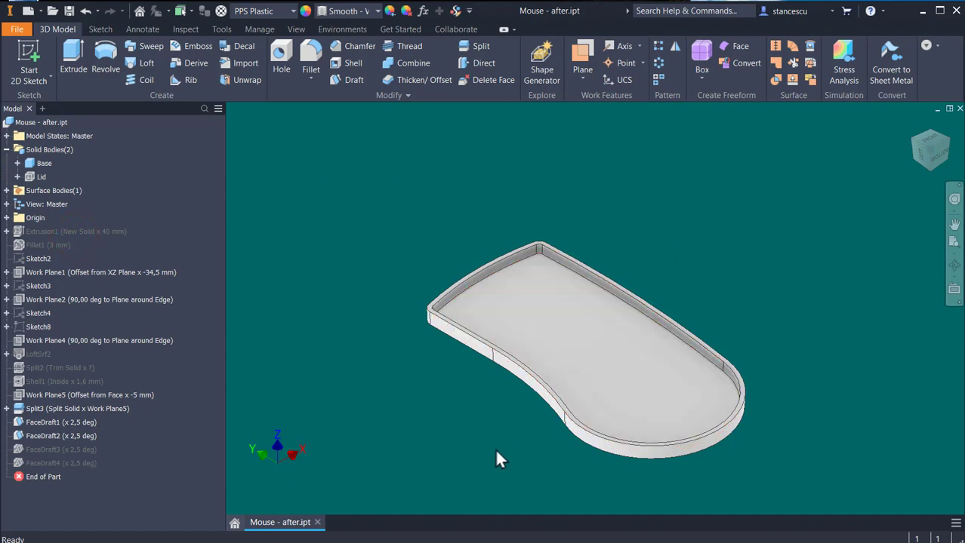
Turn on the display of the Plastic Part tool group.
scroll(424, 302, down, 3)
scroll(469, 304, up, 4)
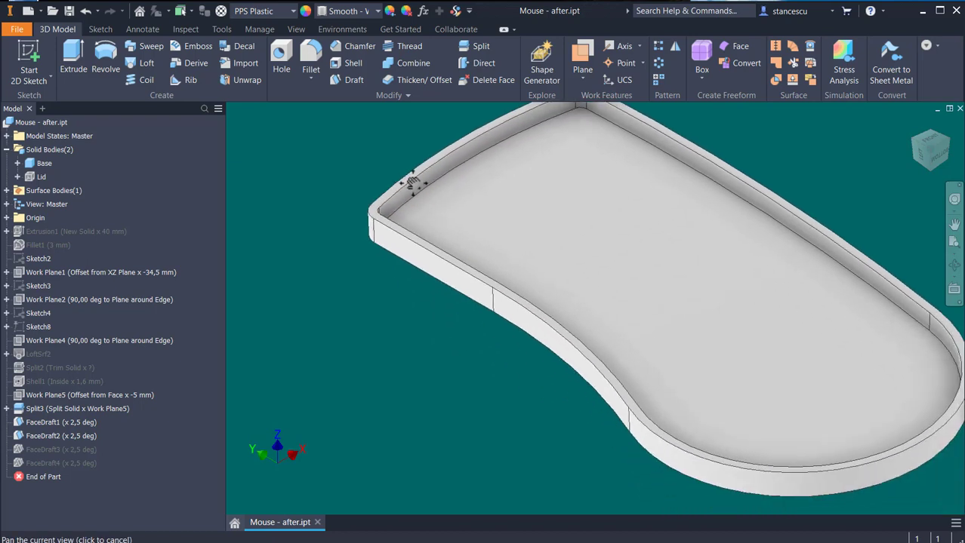
scroll(384, 200, down, 2)
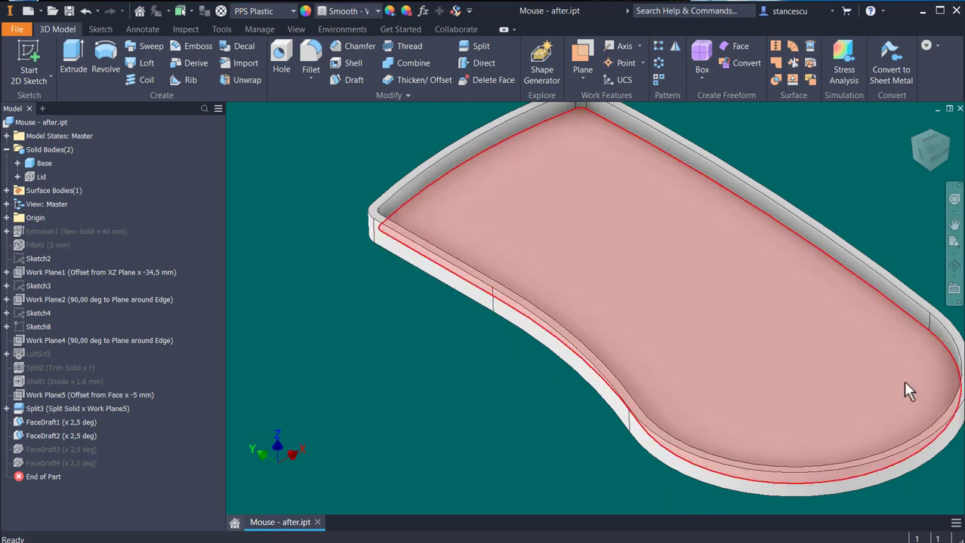
middle_drag(591, 212, 533, 228)
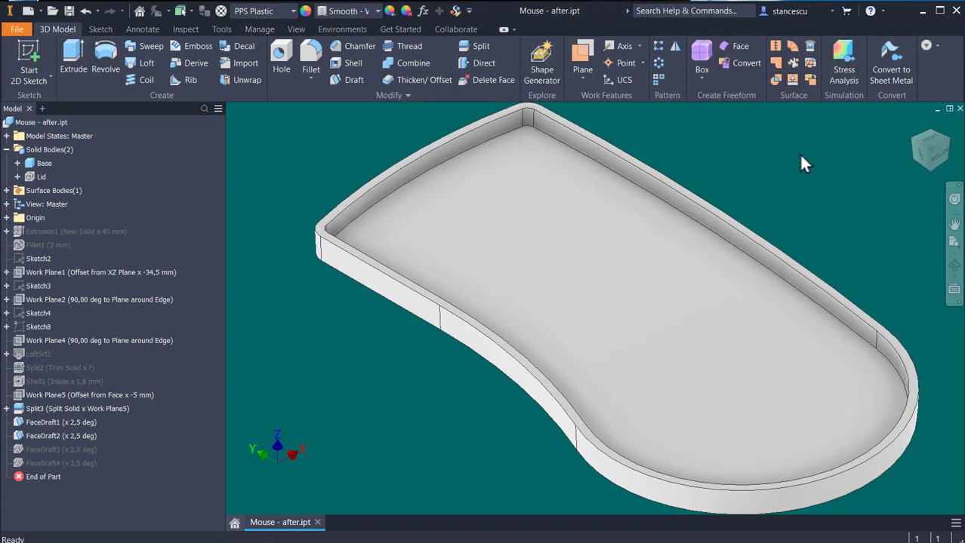
click(940, 46)
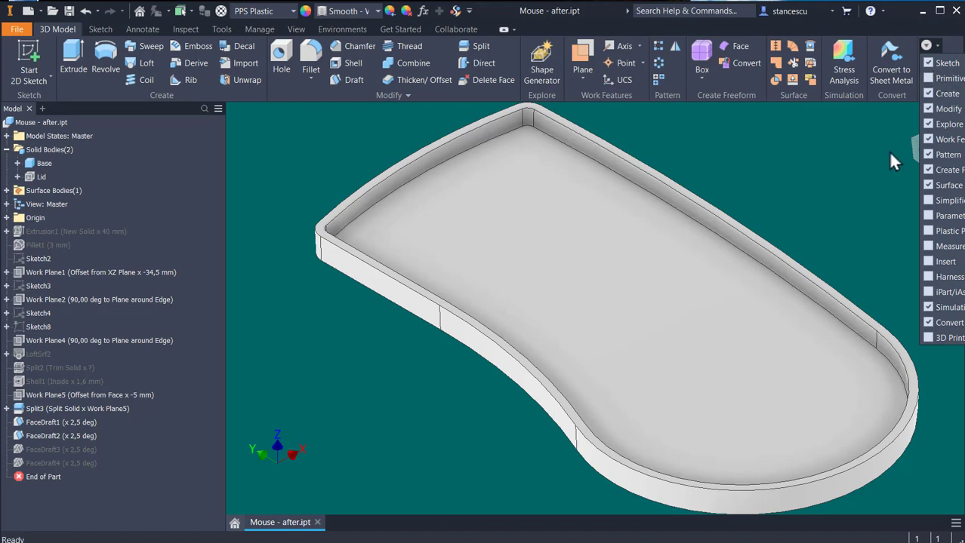
click(928, 231)
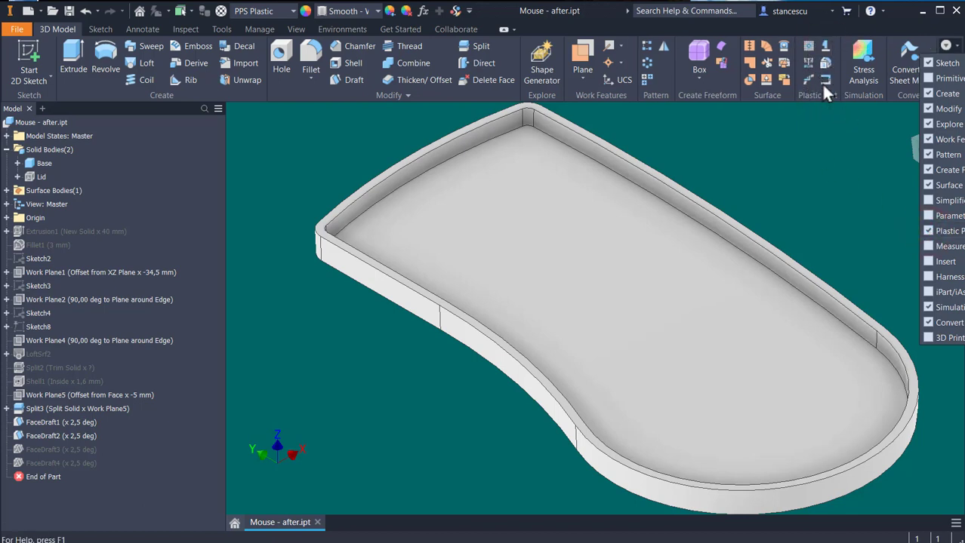
click(819, 121)
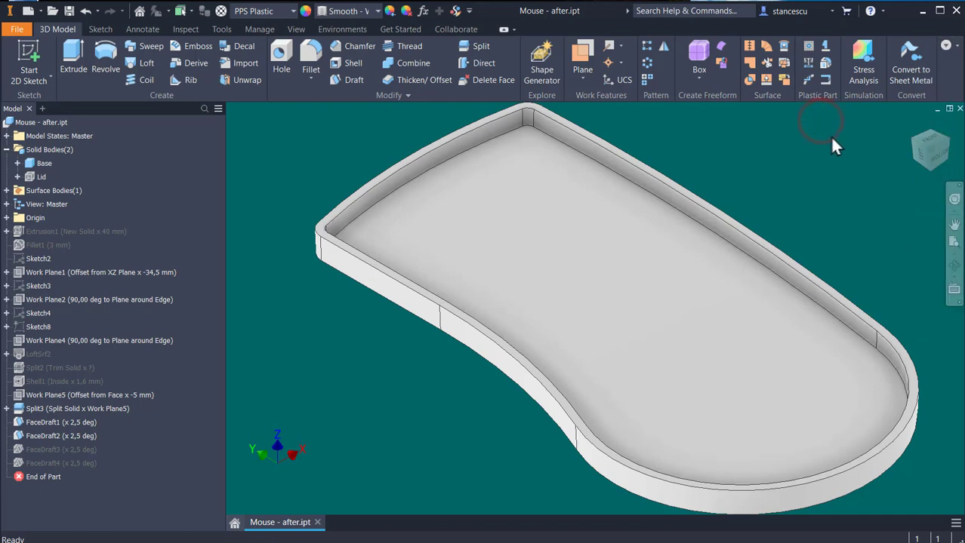
Start a Lip feature along the inner edge of the Base's rim, with the Z Axis as its pull direction.
click(825, 78)
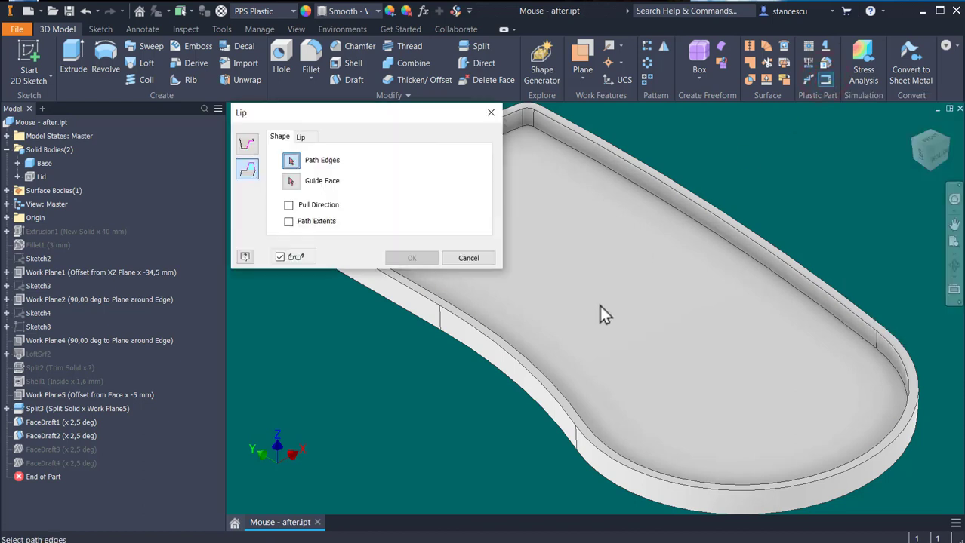
click(743, 235)
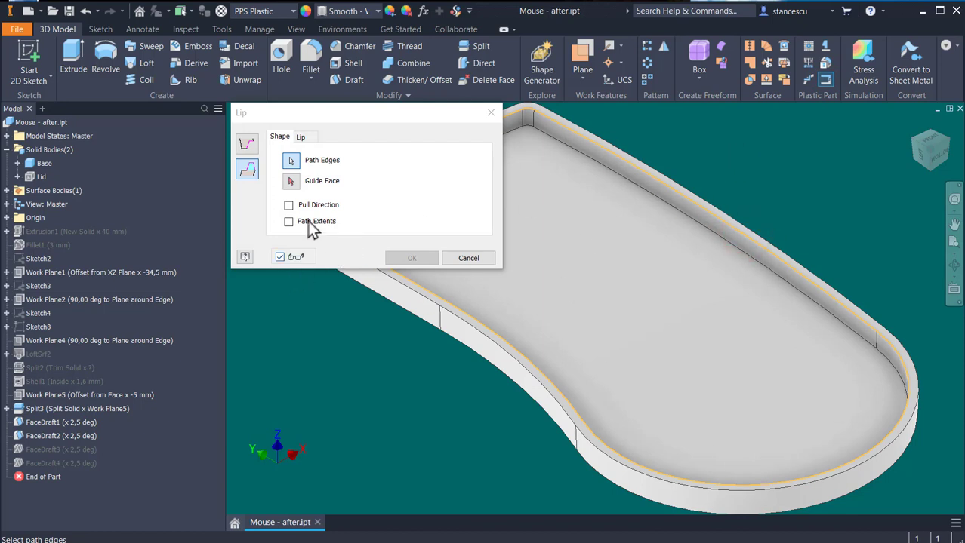
click(288, 204)
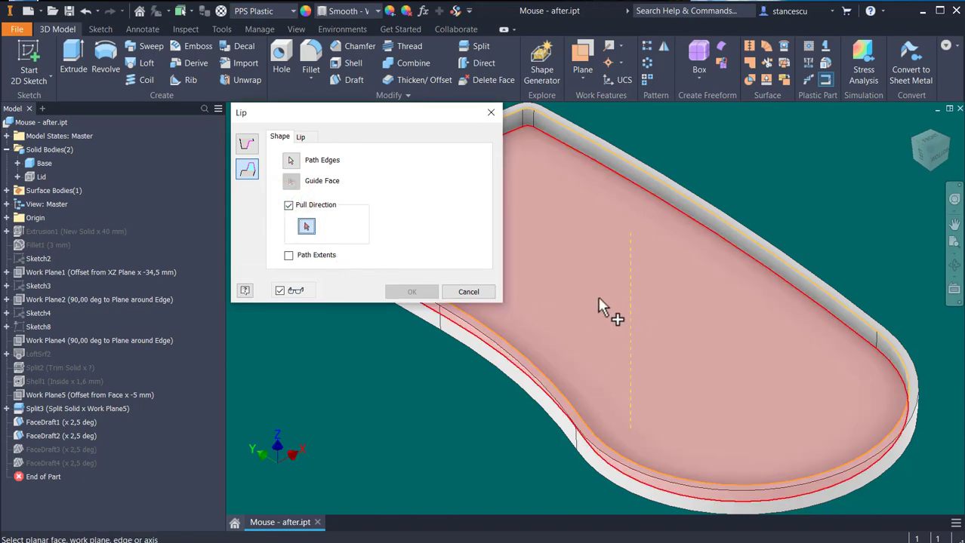
click(7, 217)
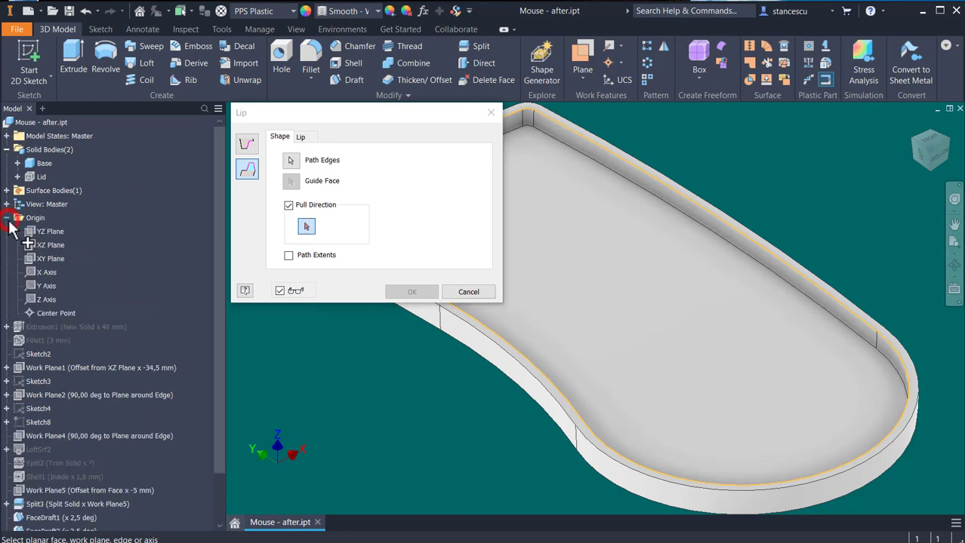
click(48, 300)
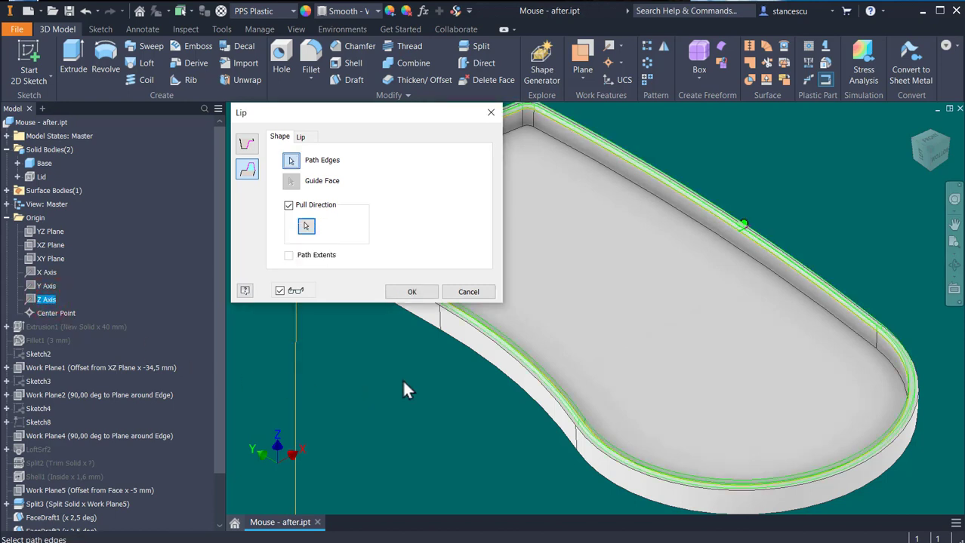
middle_drag(401, 378, 681, 390)
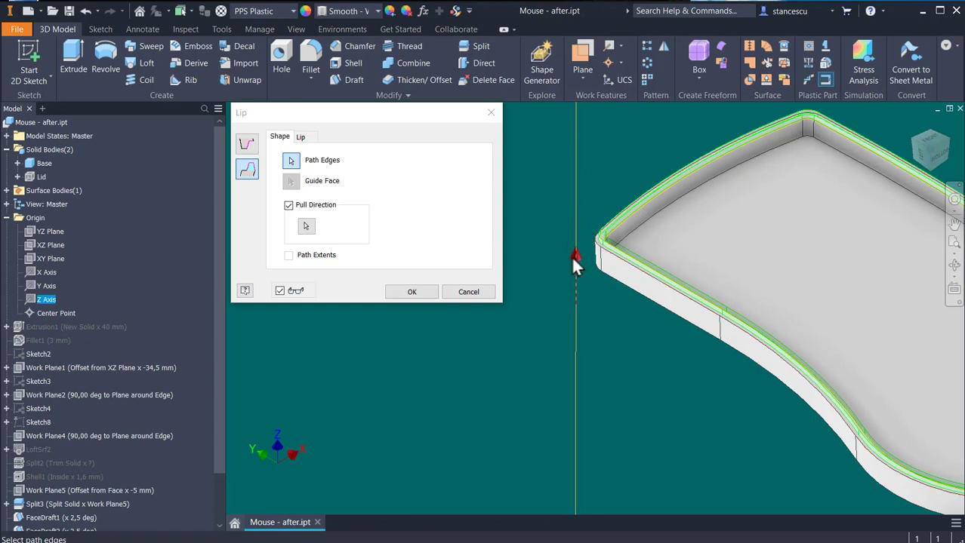
scroll(547, 302, down, 3)
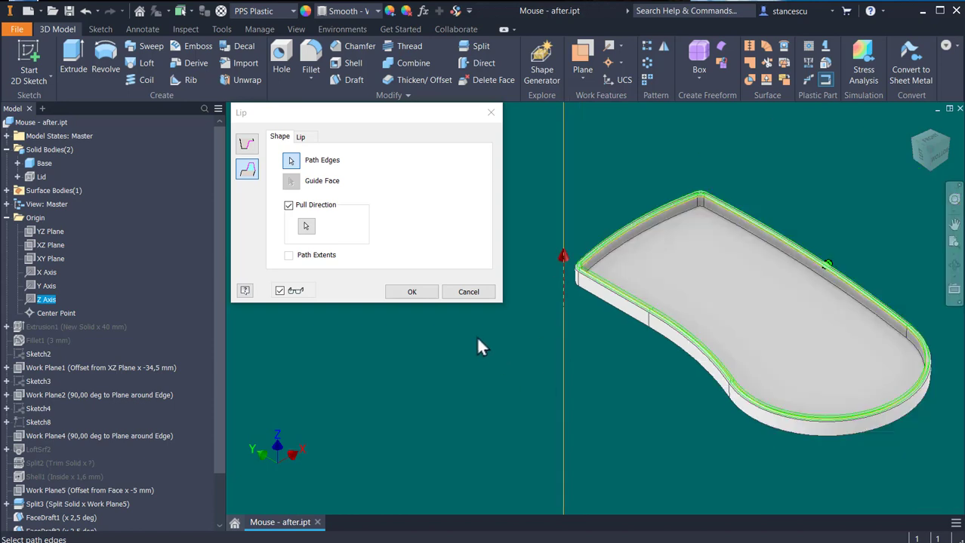
Set the lip's outside angle to 10 deg and its clearance to 0.6 mm, and create the lip.
click(303, 136)
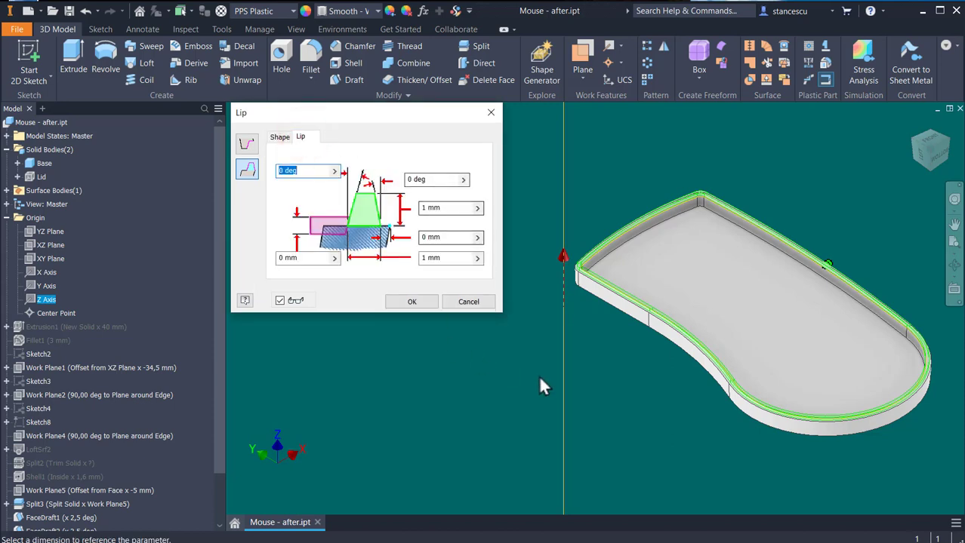
scroll(593, 325, up, 3)
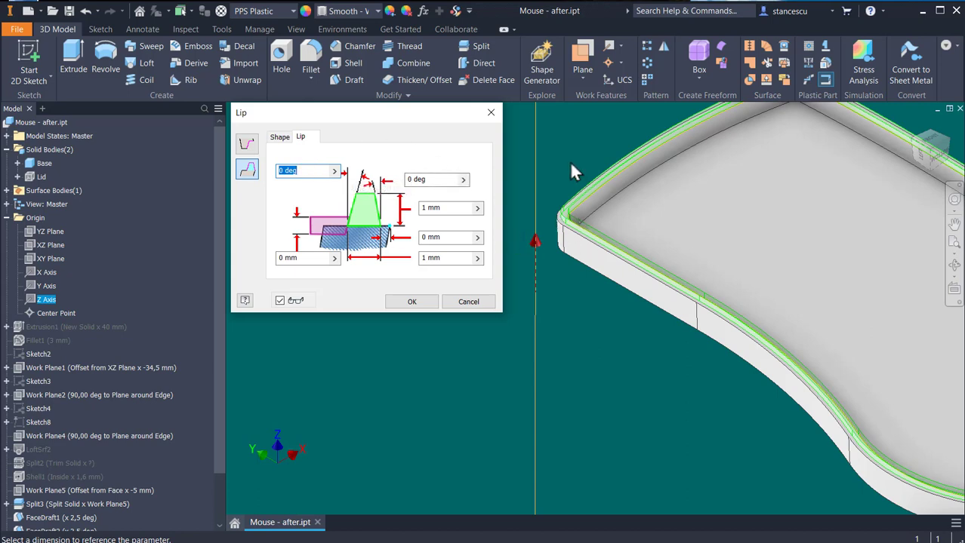
scroll(572, 214, up, 2)
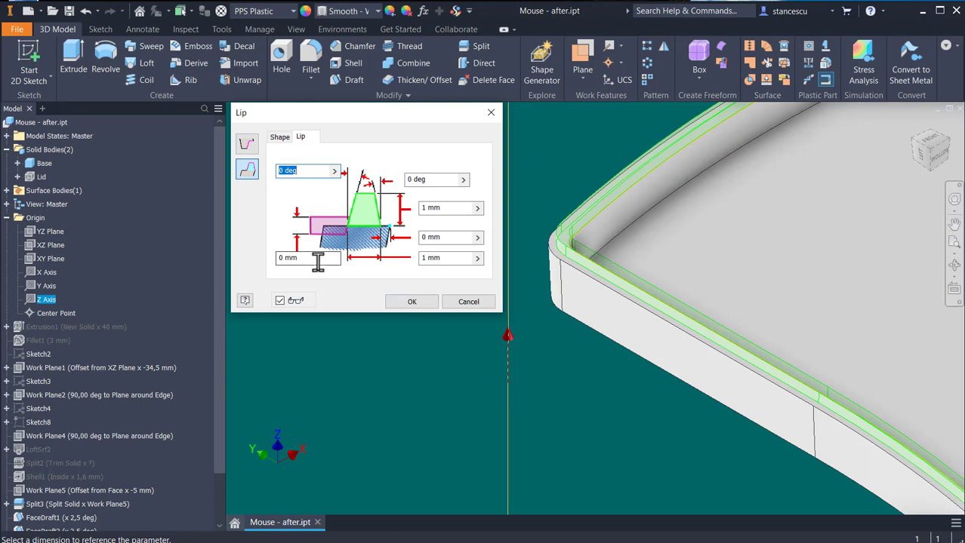
text(10)
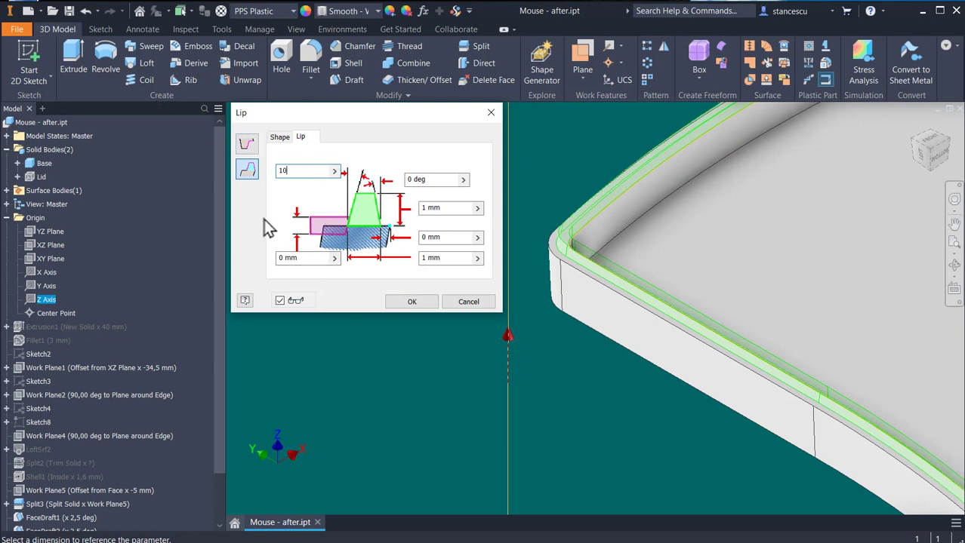
double_click(303, 258)
text(0.)
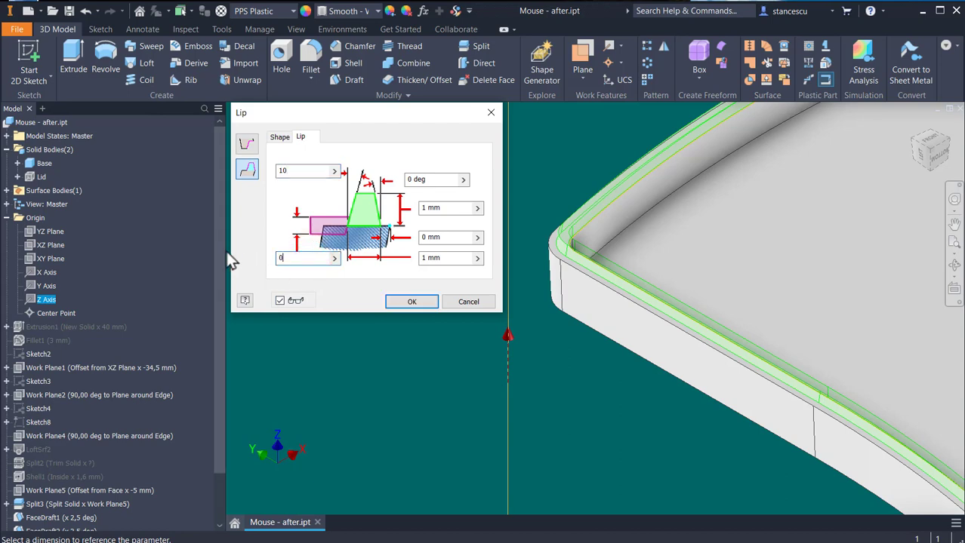
text(6)
click(409, 302)
scroll(569, 199, down, 3)
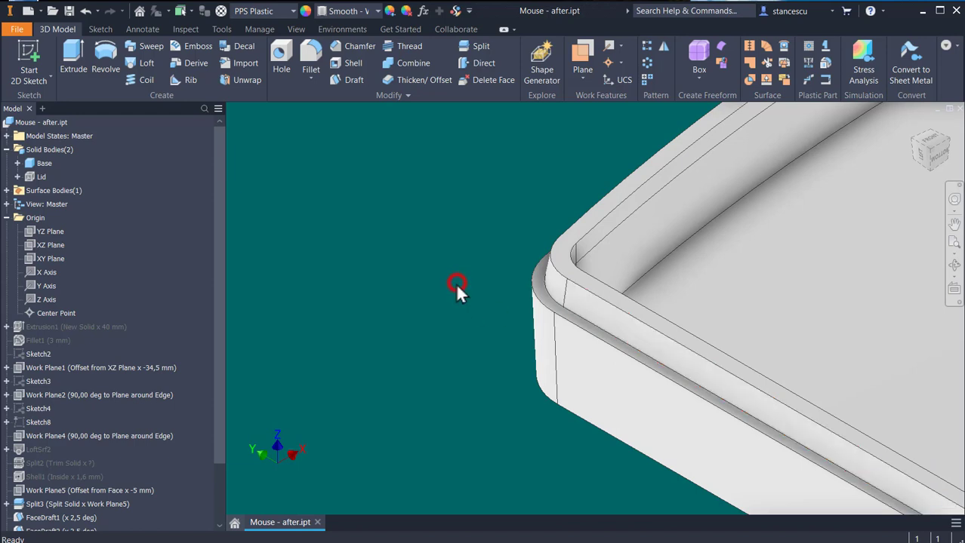
Create a work plane offset -8 mm from the Base's flat underside face.
key(F6)
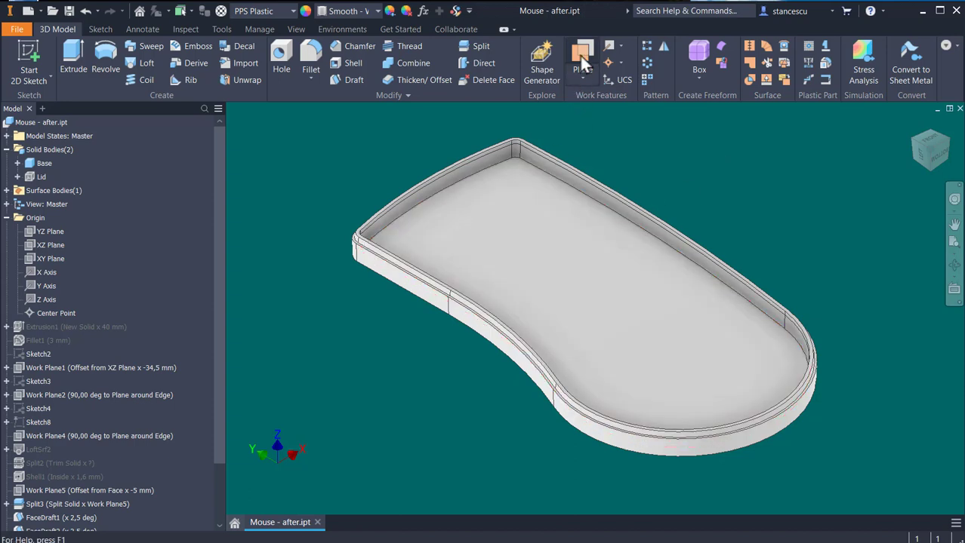
click(580, 56)
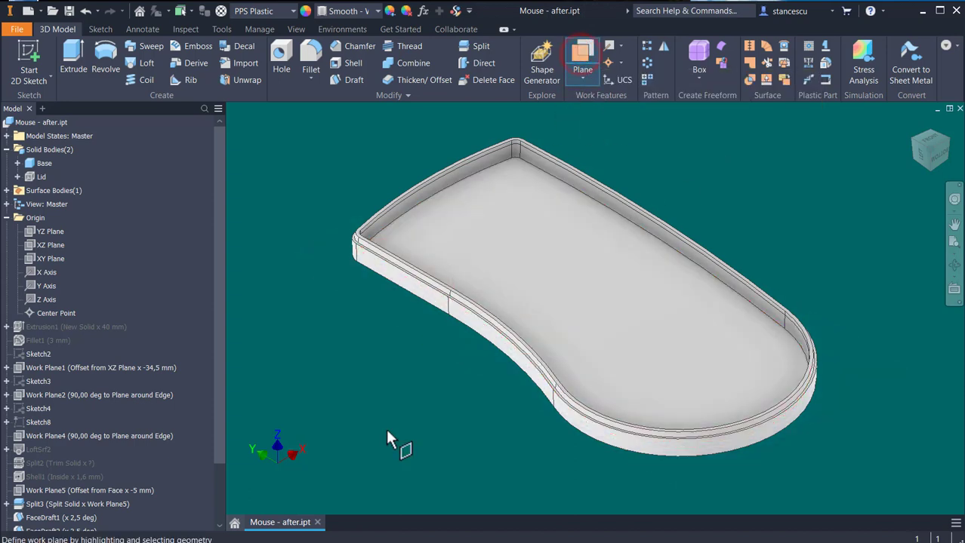
shift+middle_drag(389, 431, 589, 410)
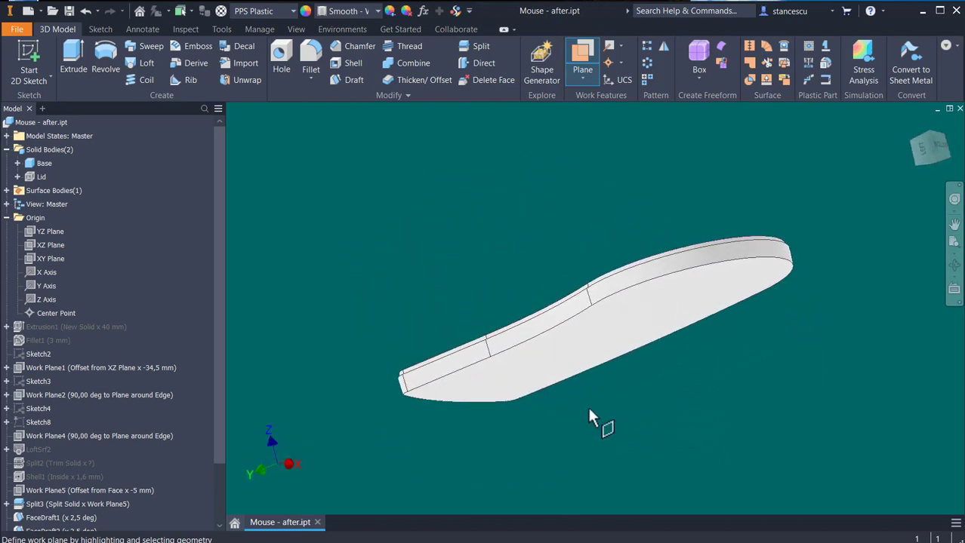
click(561, 362)
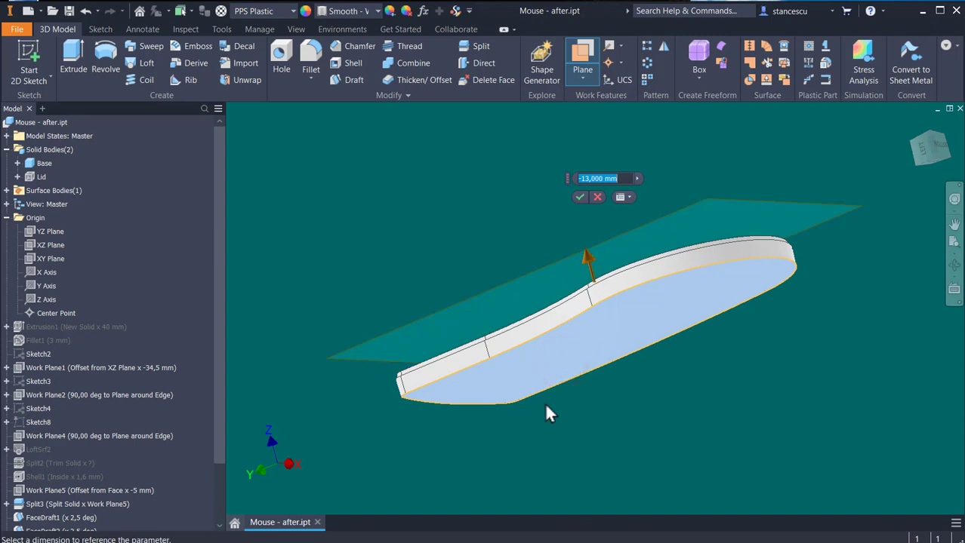
text(-)
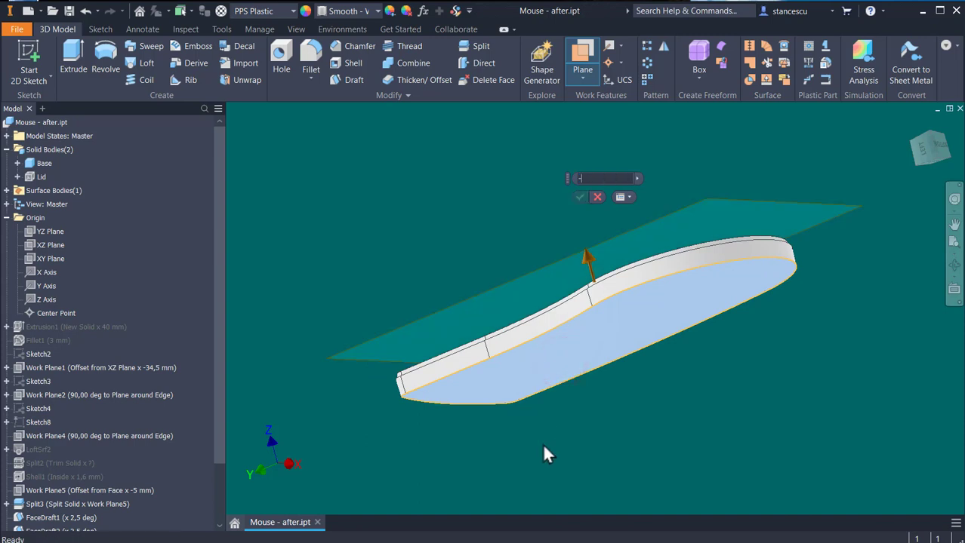
text(8)
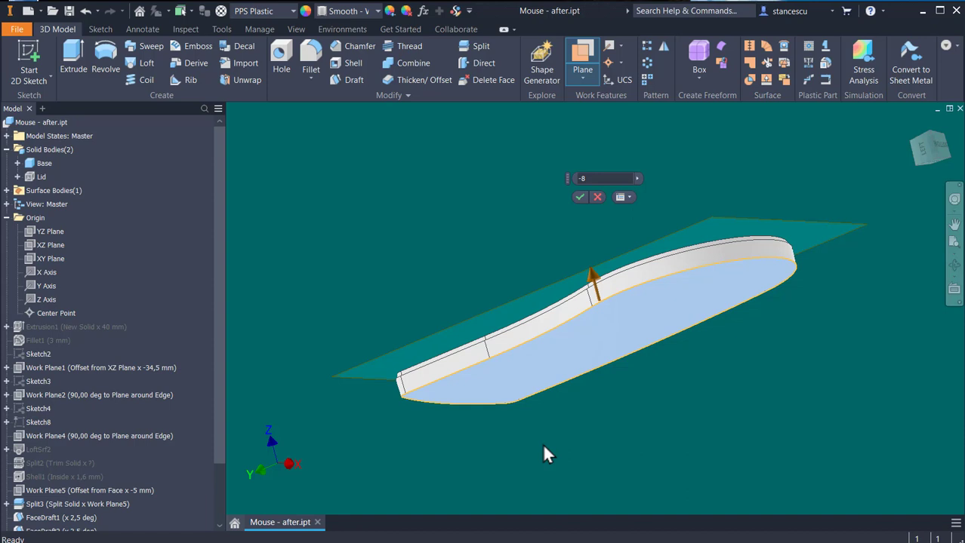
key(Return)
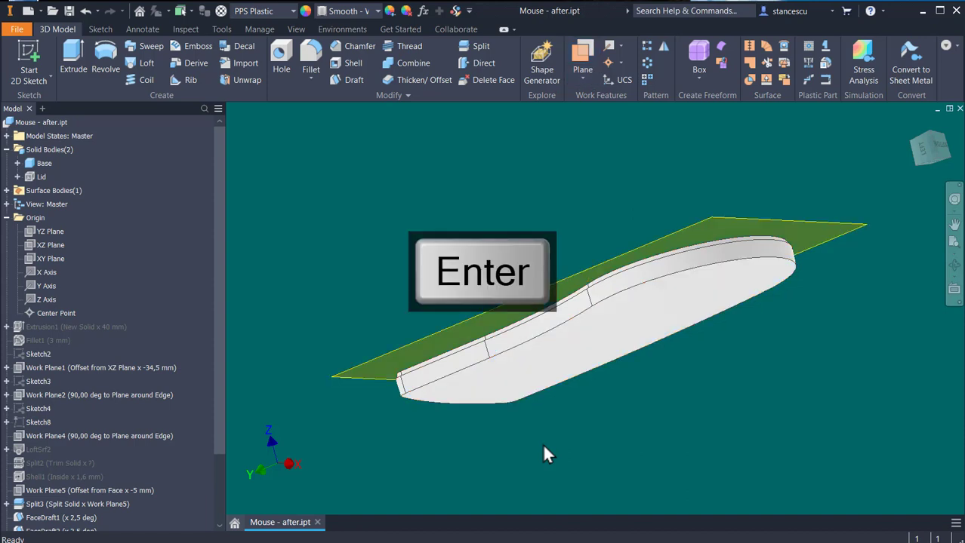
Create a new 2D sketch on the work plane offset -8 mm from the Base's underside.
key(F6)
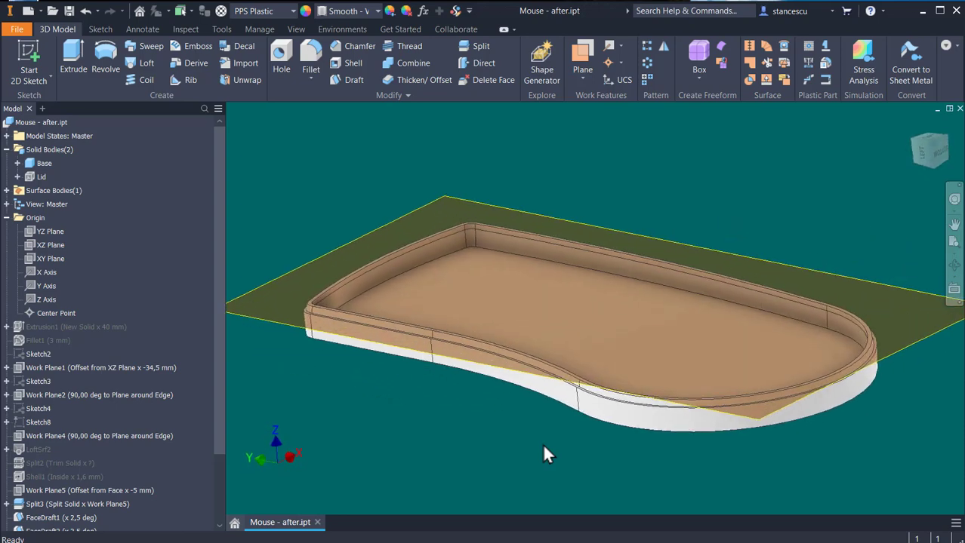
click(719, 254)
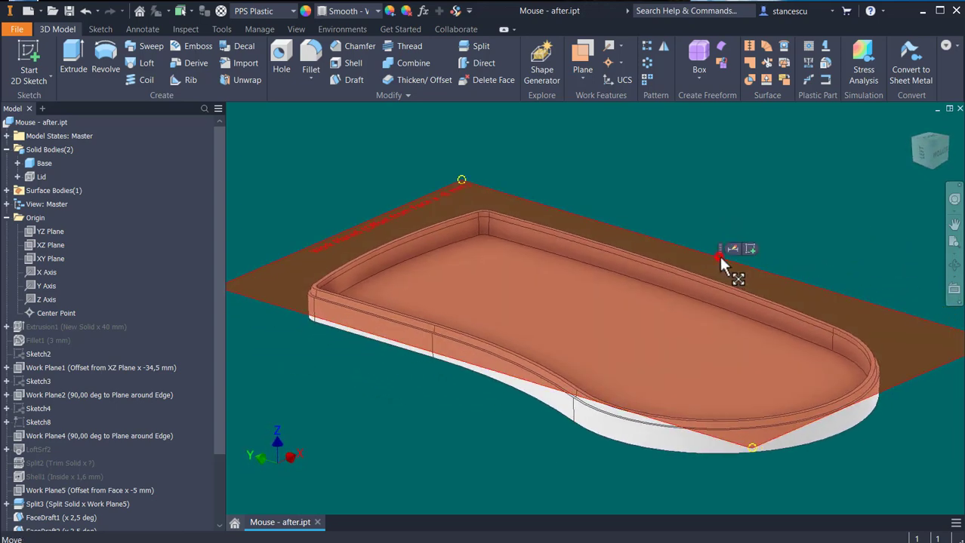
click(751, 249)
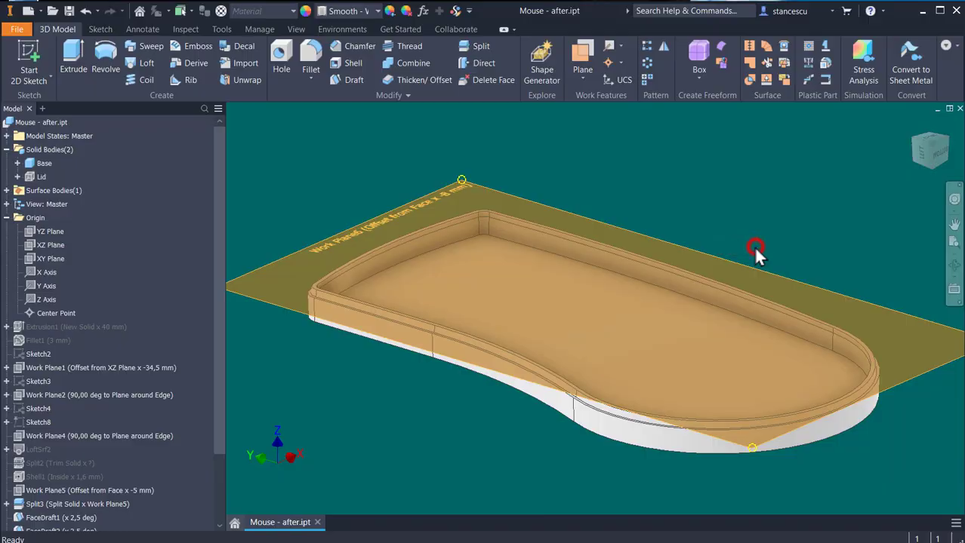
mouse_move(632, 276)
shift+middle_down()
mouse_move(543, 237)
mouse_move(545, 280)
shift+middle_up()
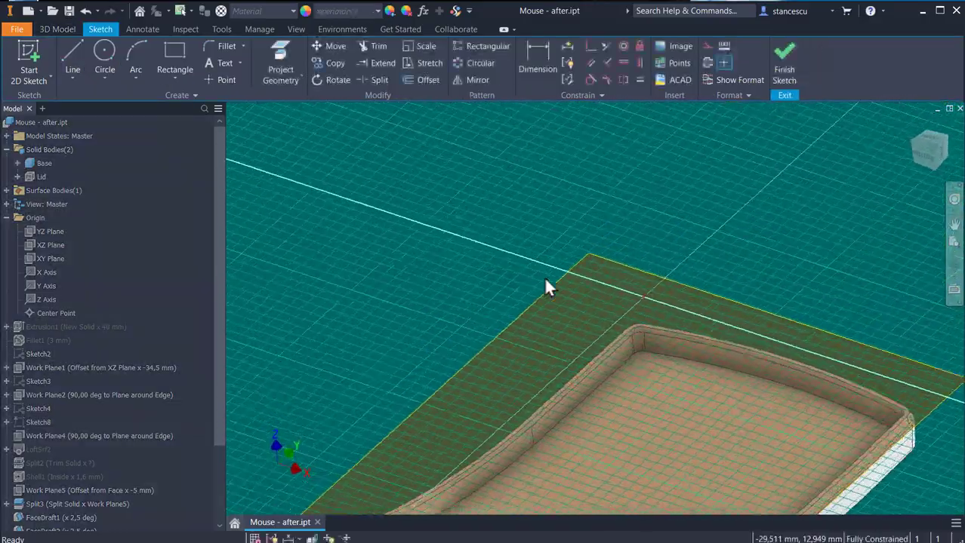
click(932, 147)
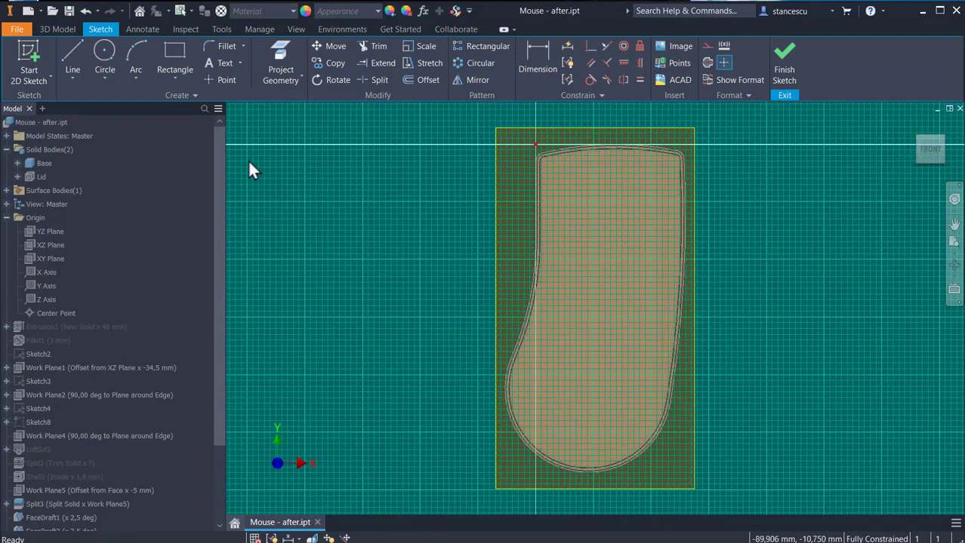
Sketch a separate horizontal line inside the Base outline, near its squared-off narrow end.
click(73, 52)
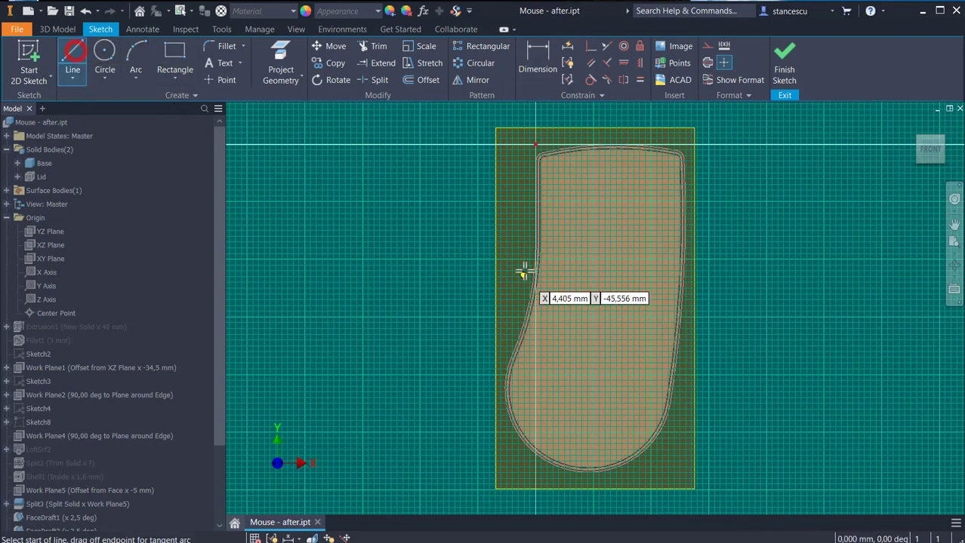
click(573, 177)
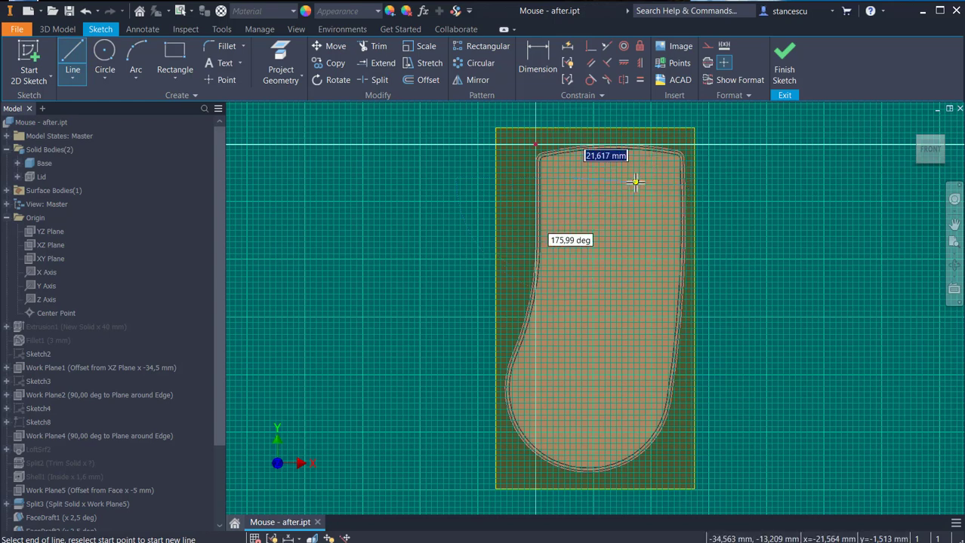
click(641, 178)
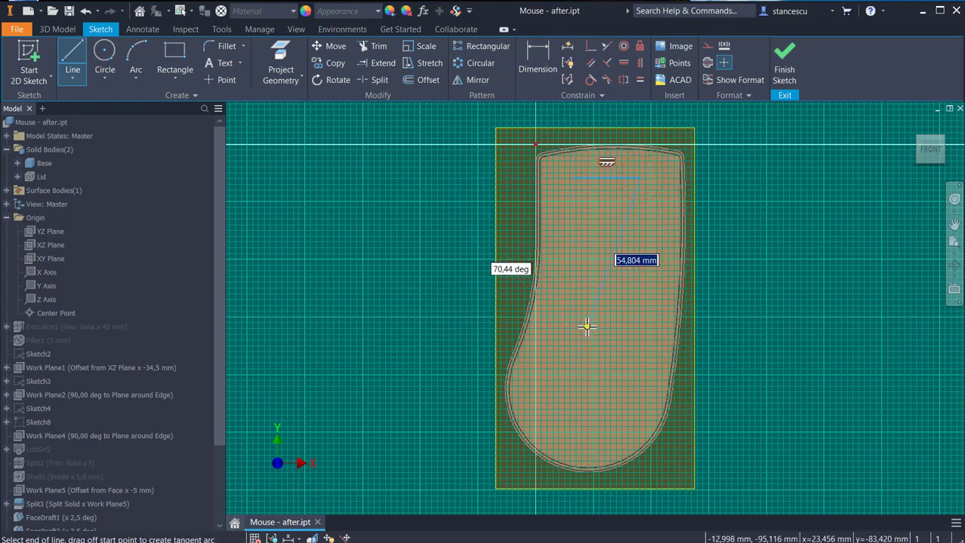
right_click(587, 326)
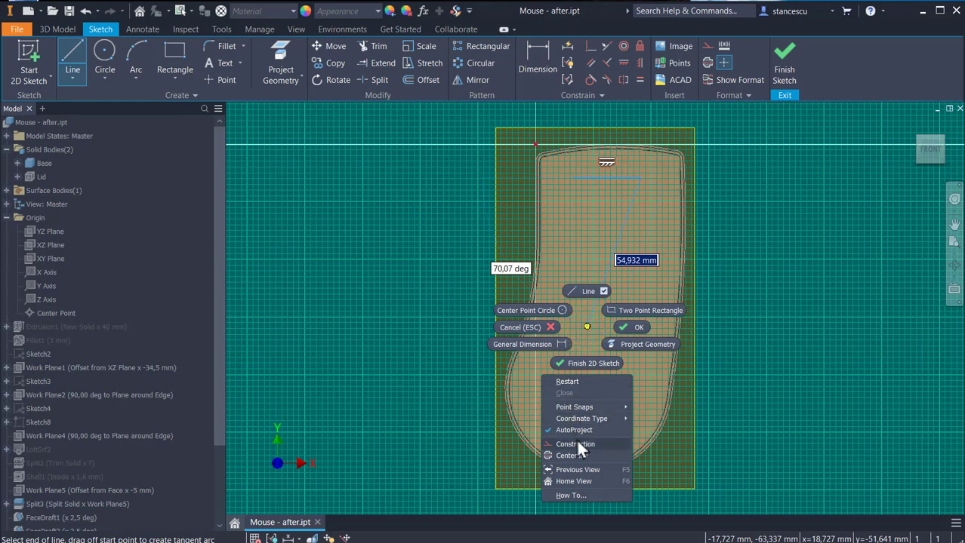
click(570, 381)
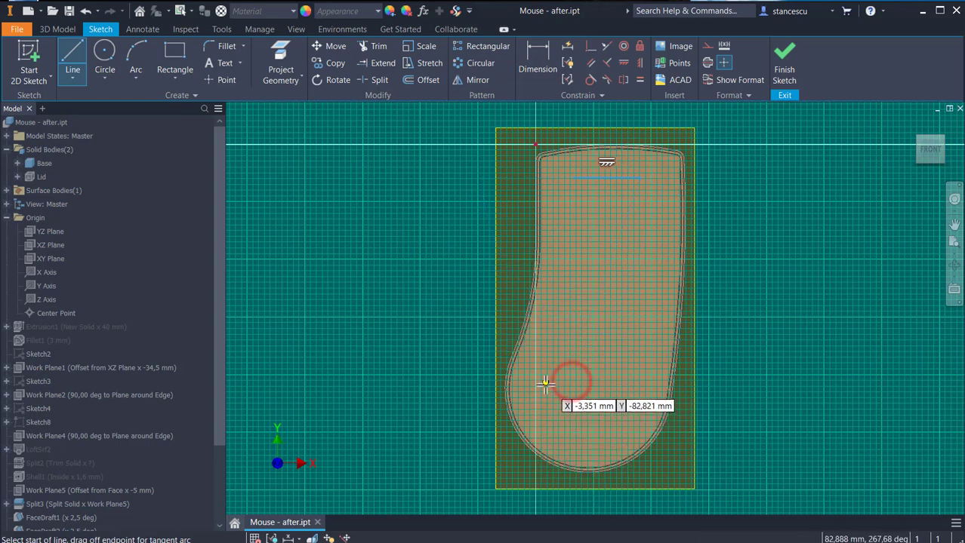
Sketch a slanted line about 26 mm long inside the Base outline, near its rounded end, and finish the Line command.
click(548, 384)
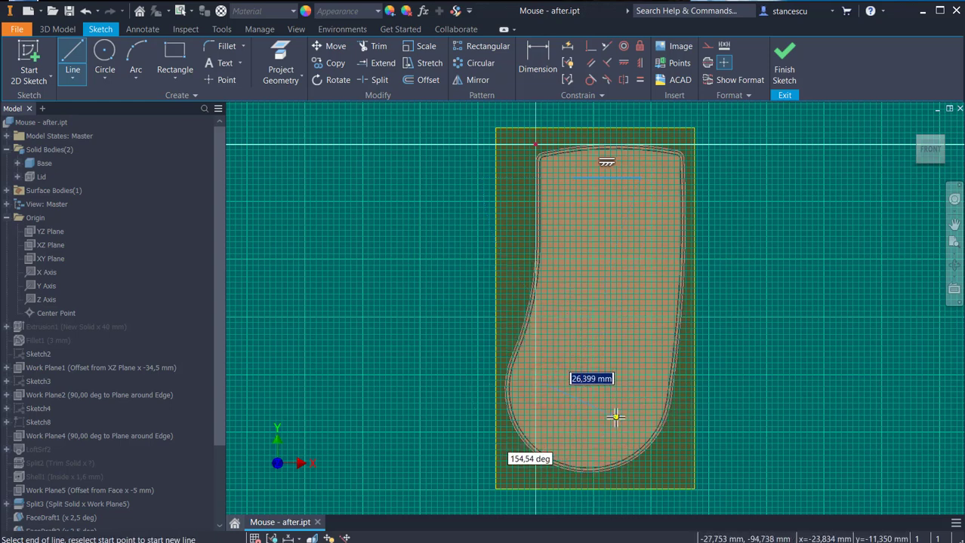
click(615, 417)
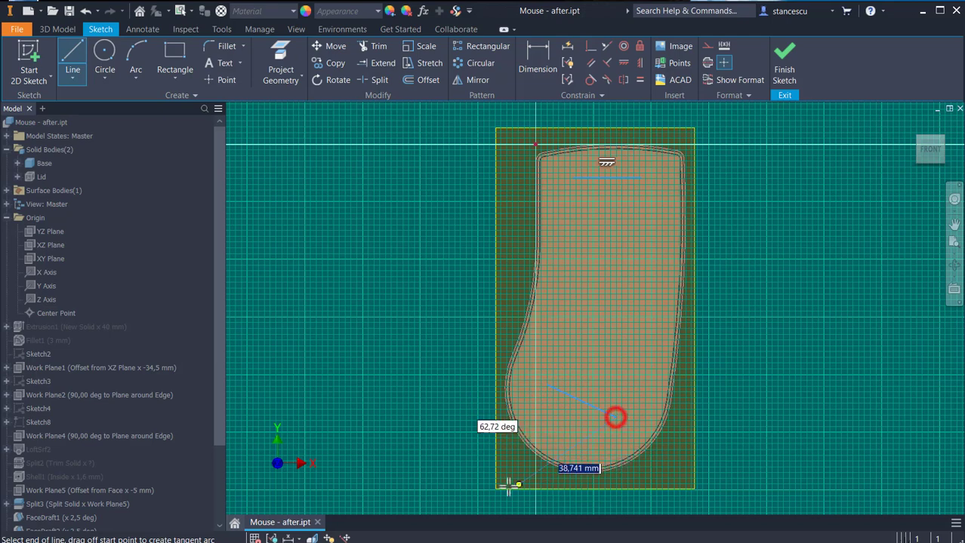
right_click(411, 433)
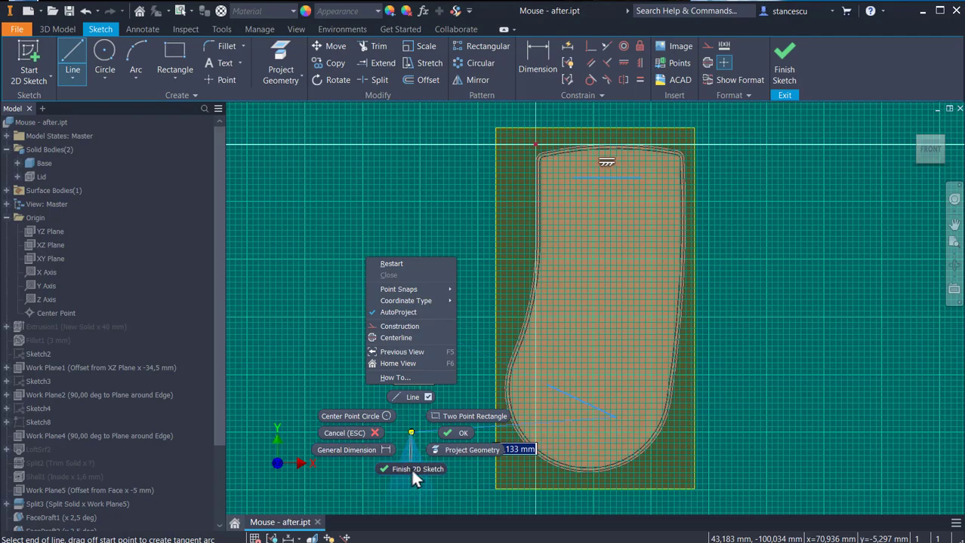
click(463, 432)
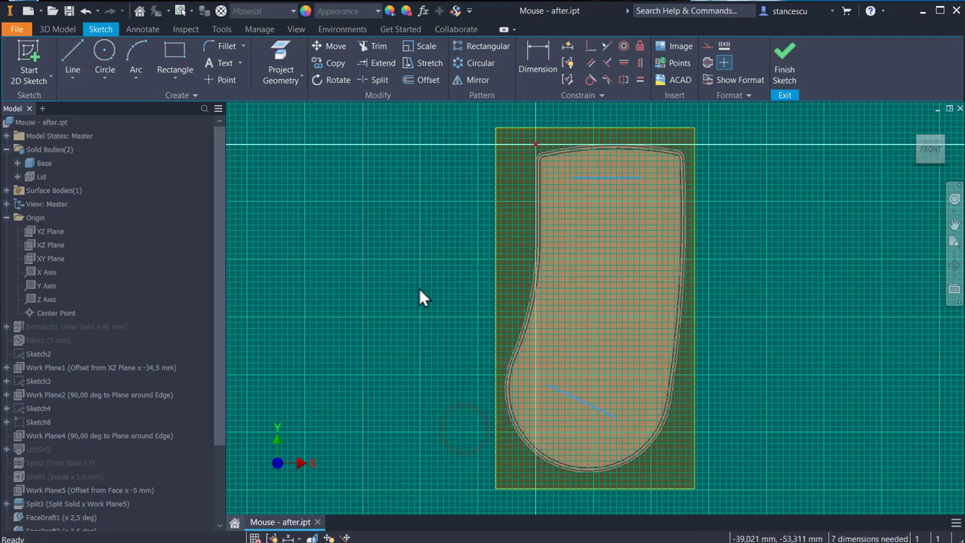
scroll(484, 230, up, 4)
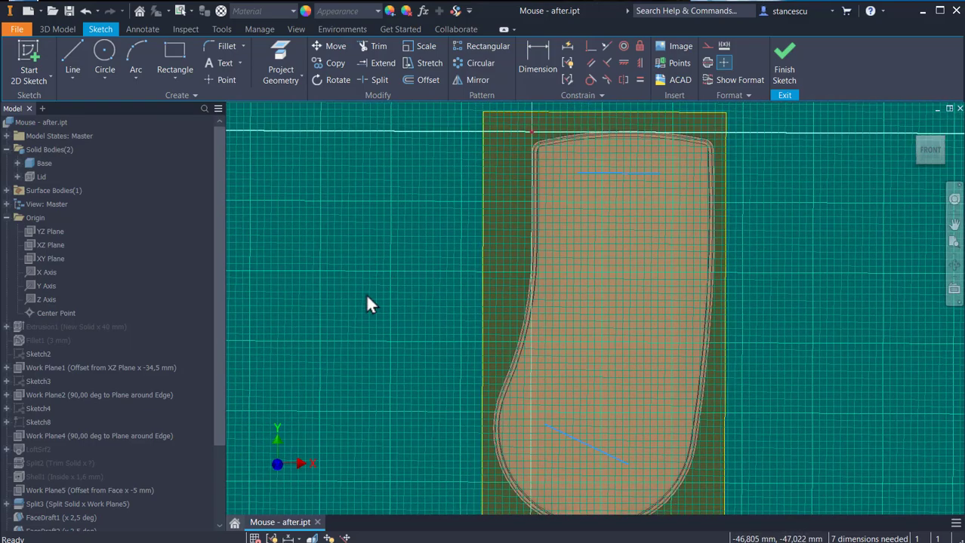
Switch the in-canvas color scheme to Presentation in the application options and close them.
click(367, 297)
key(alt)
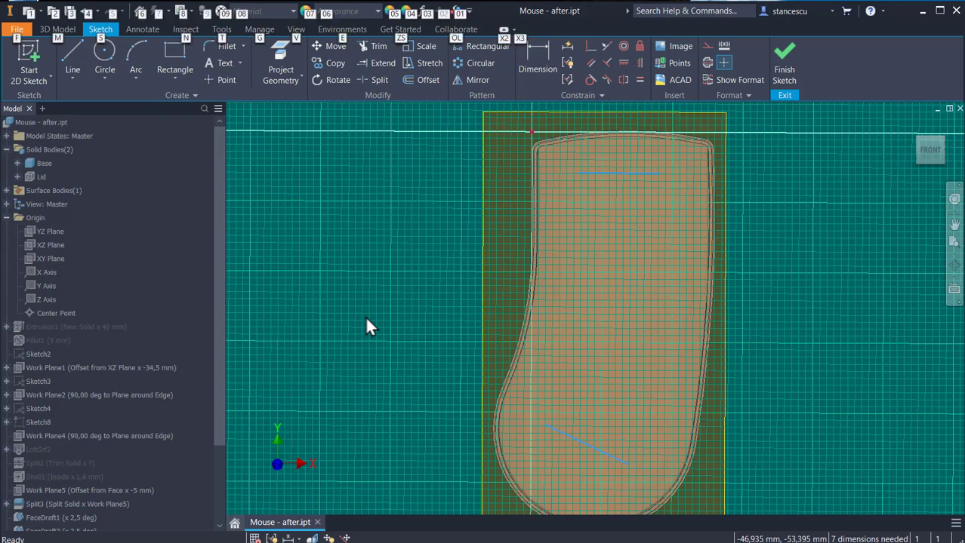
key(f)
key(Escape)
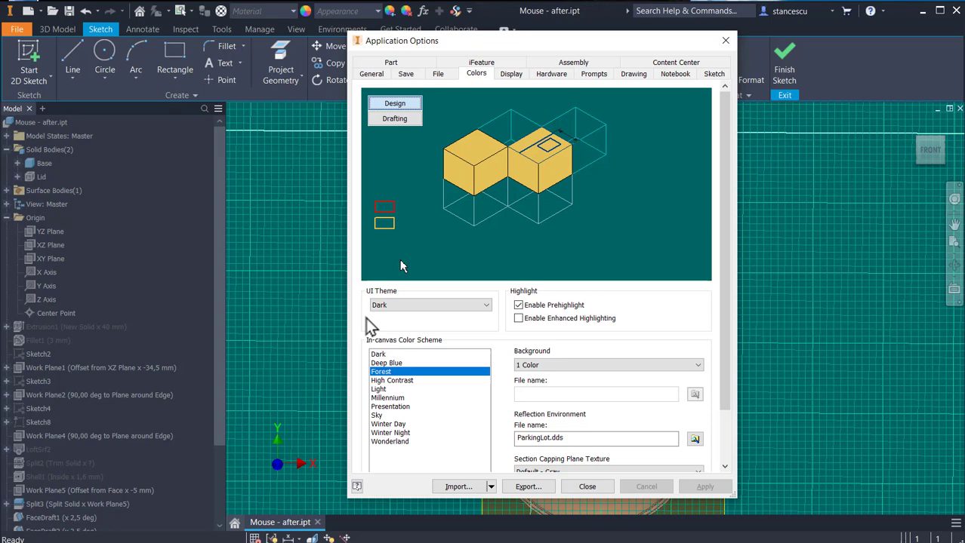
click(398, 408)
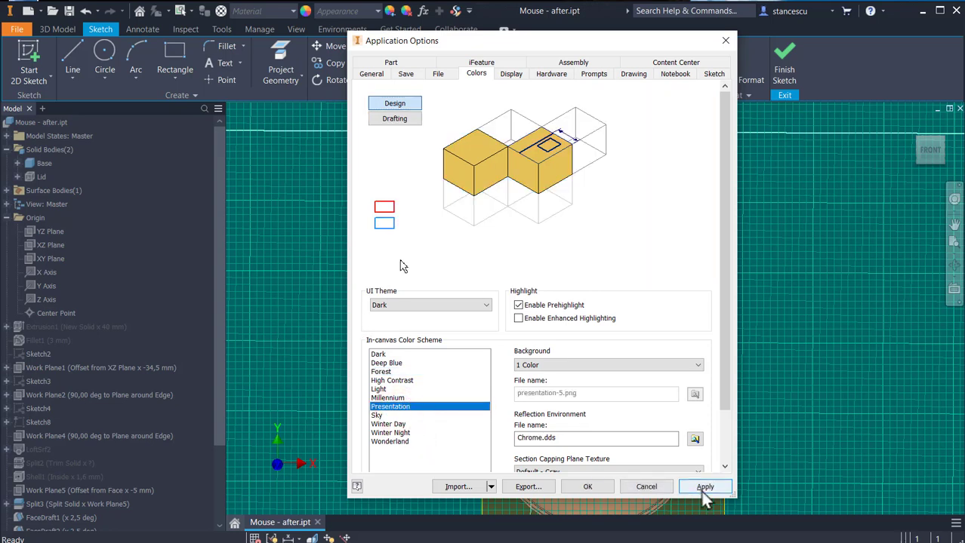
click(704, 491)
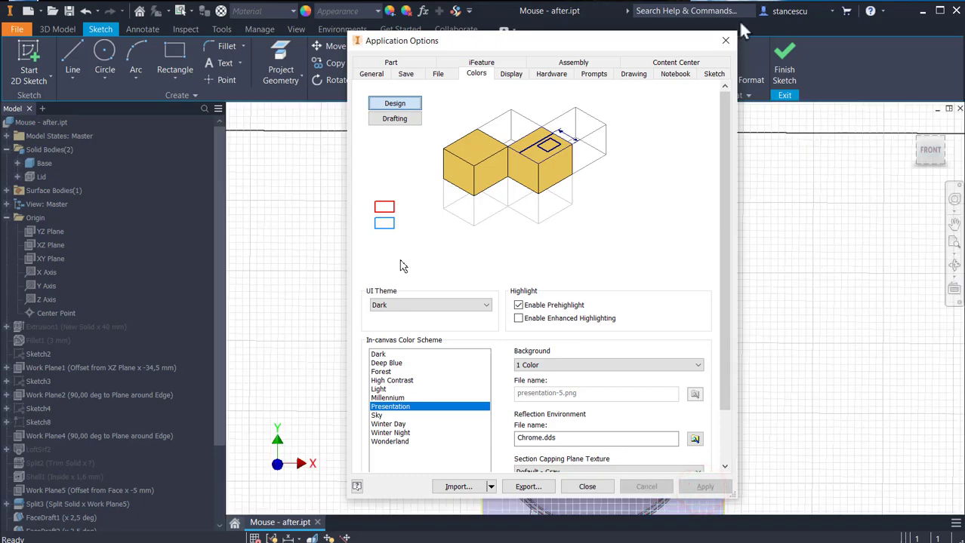
click(723, 42)
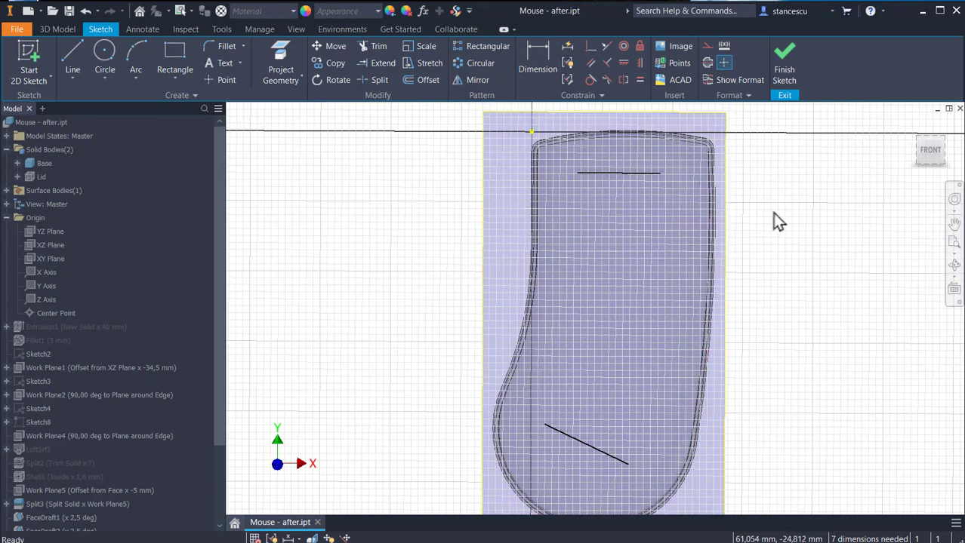
Try to apply a horizontal constraint to the line near the Base's squared-off narrow end.
click(623, 62)
click(605, 173)
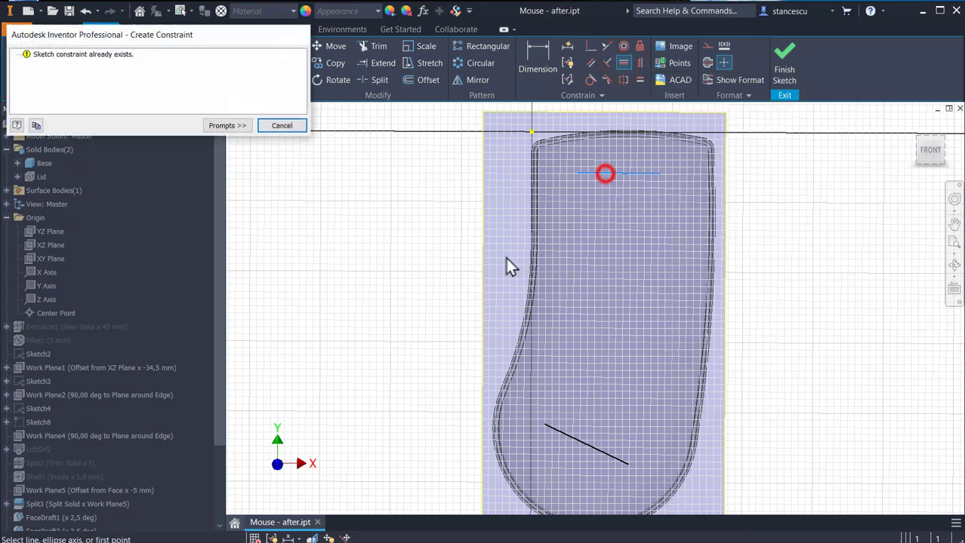
click(280, 127)
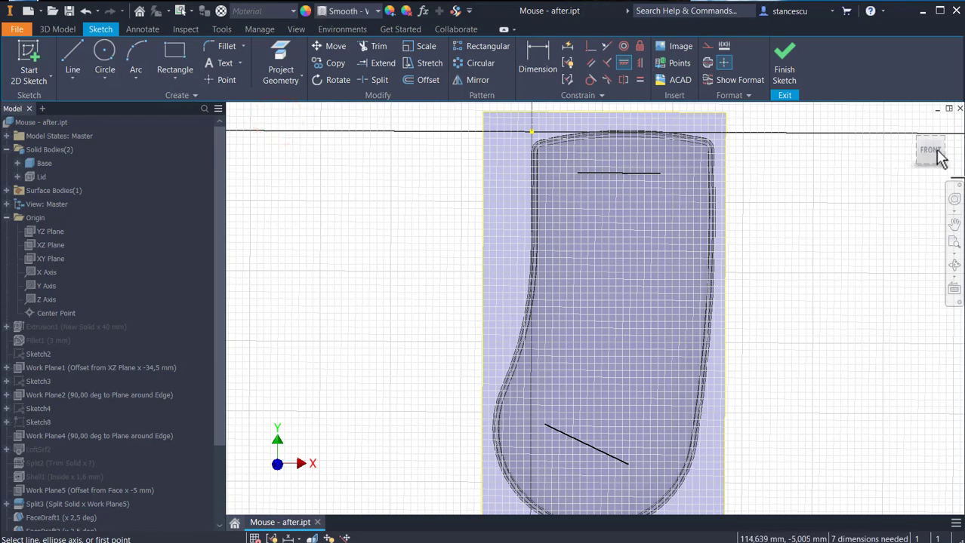
key(Escape)
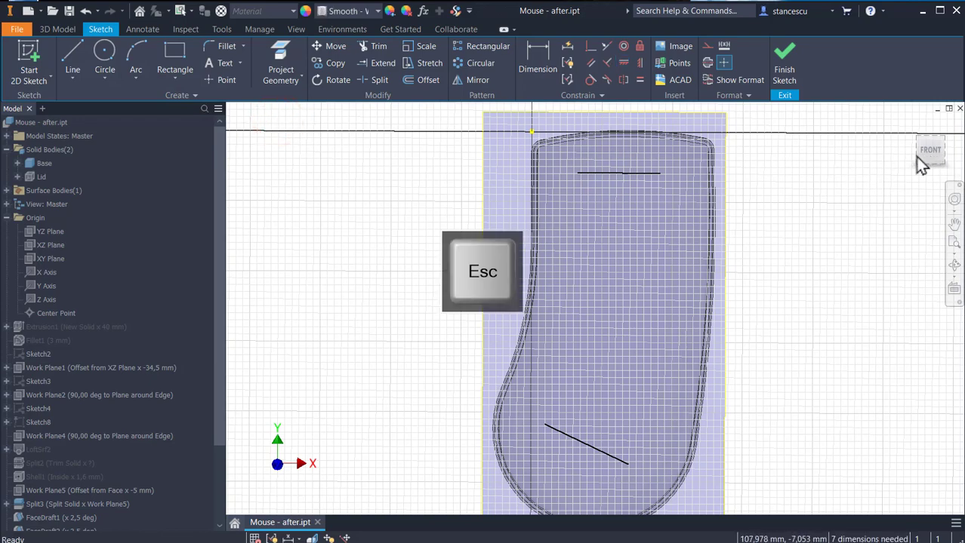
Dimension the horizontal line near the Base's squared-off end to a length of 33 mm.
click(934, 154)
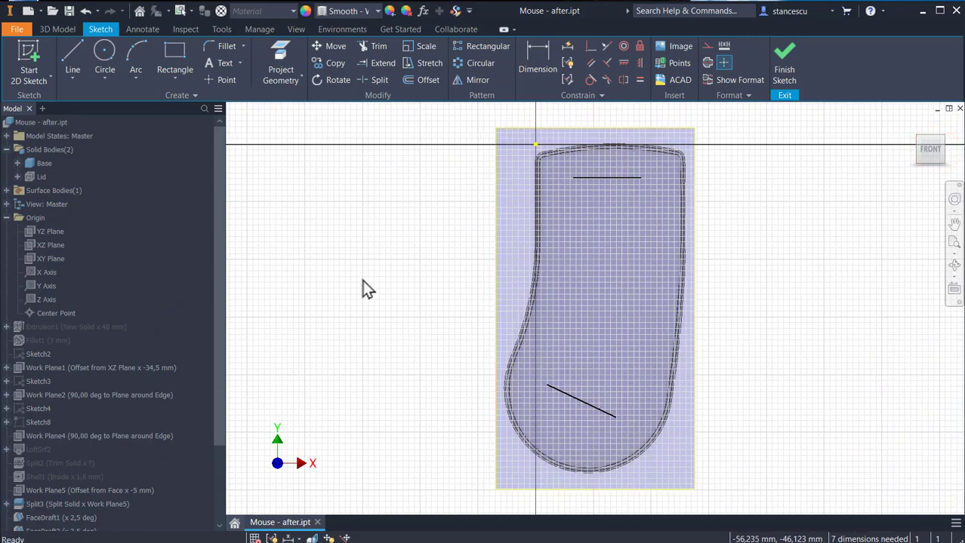
click(536, 57)
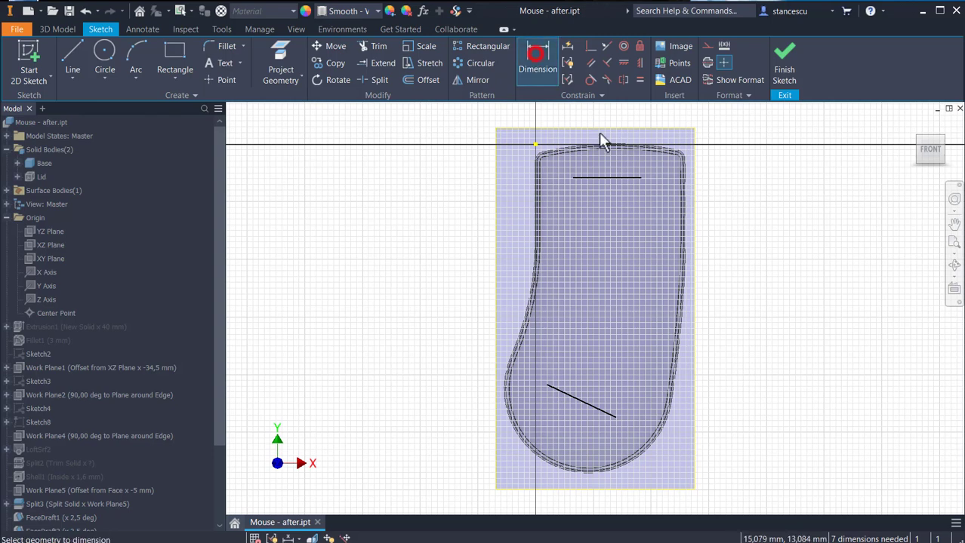
click(608, 176)
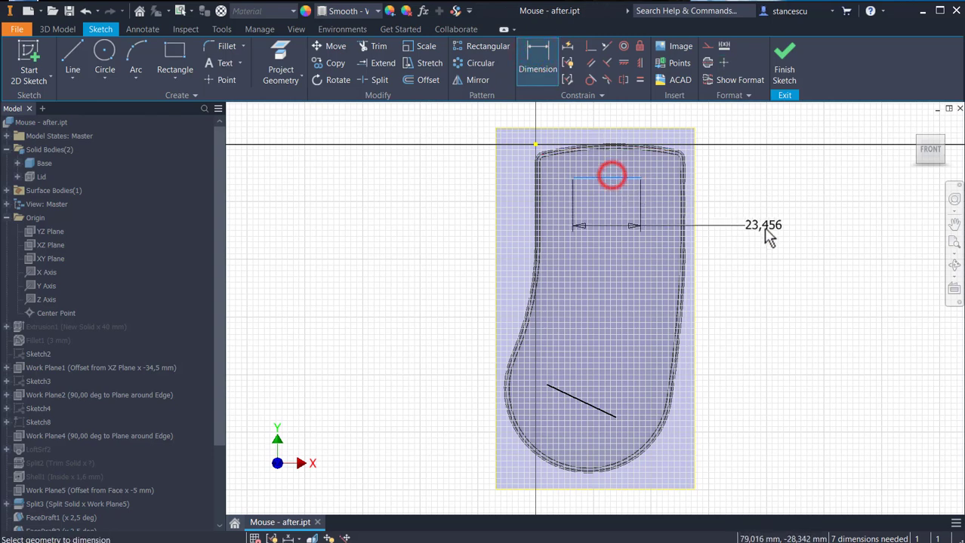
click(762, 226)
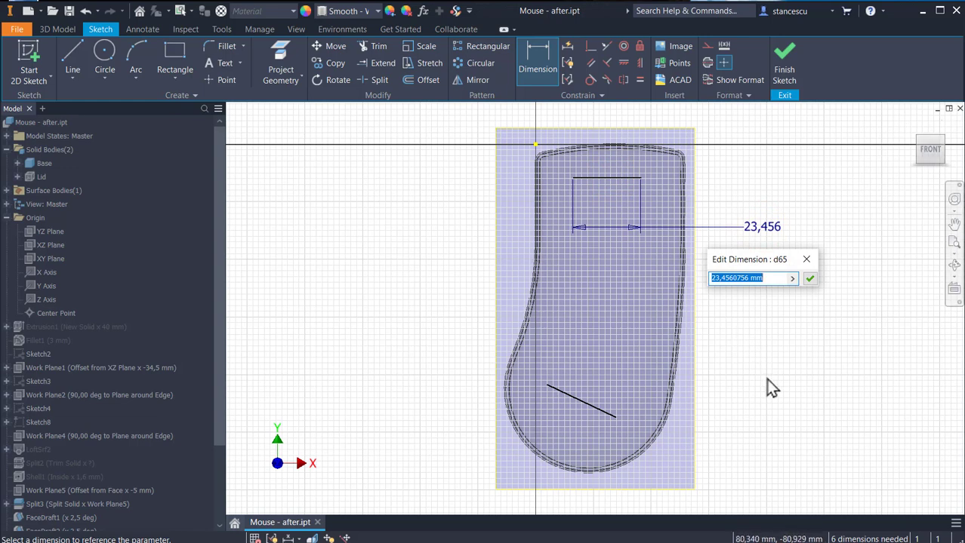
text(33)
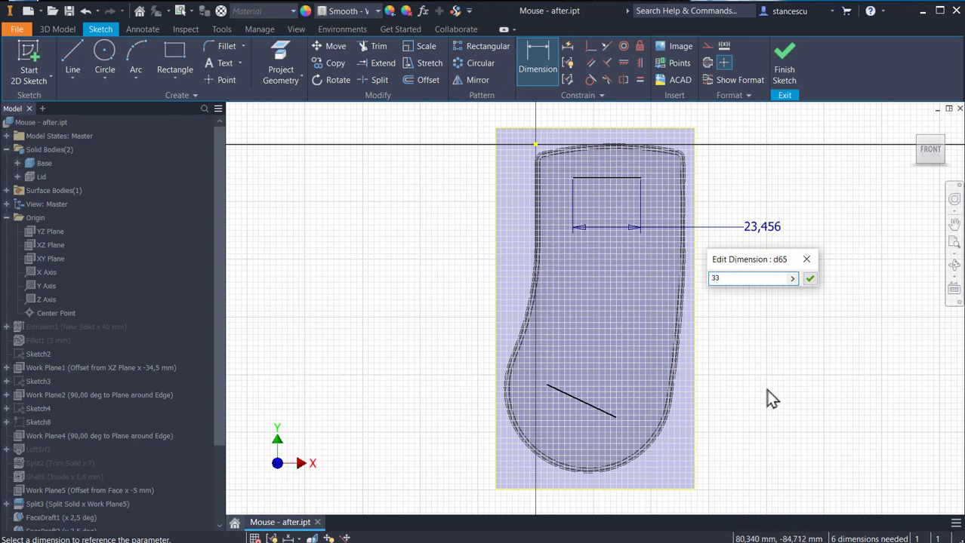
key(Return)
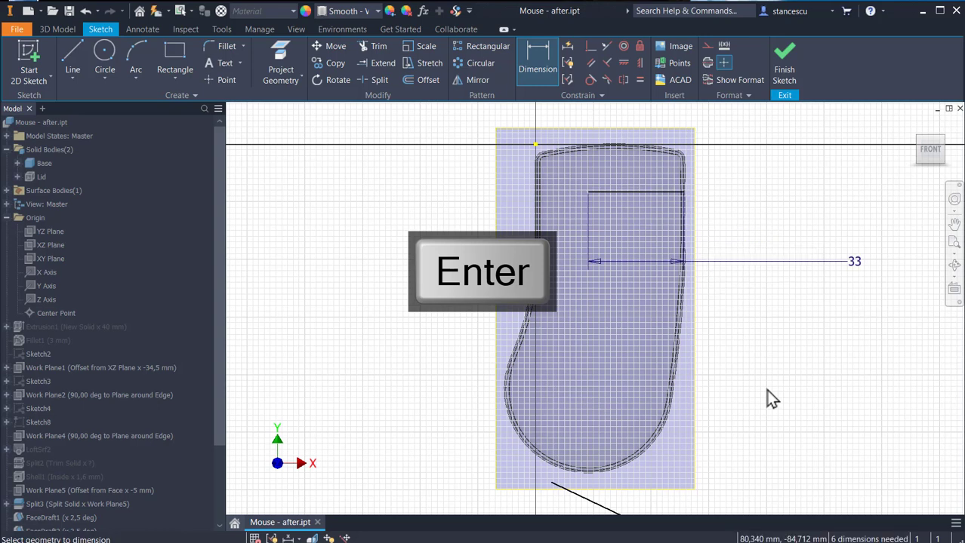
Align the 33 mm line's midpoint vertically with the midpoint of the curved edge at the Base's narrow end.
click(638, 62)
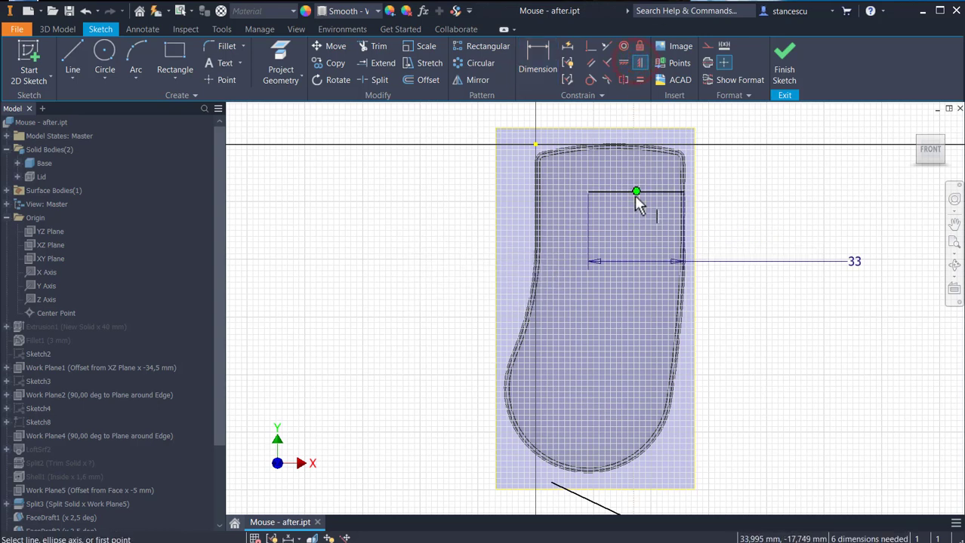
click(634, 195)
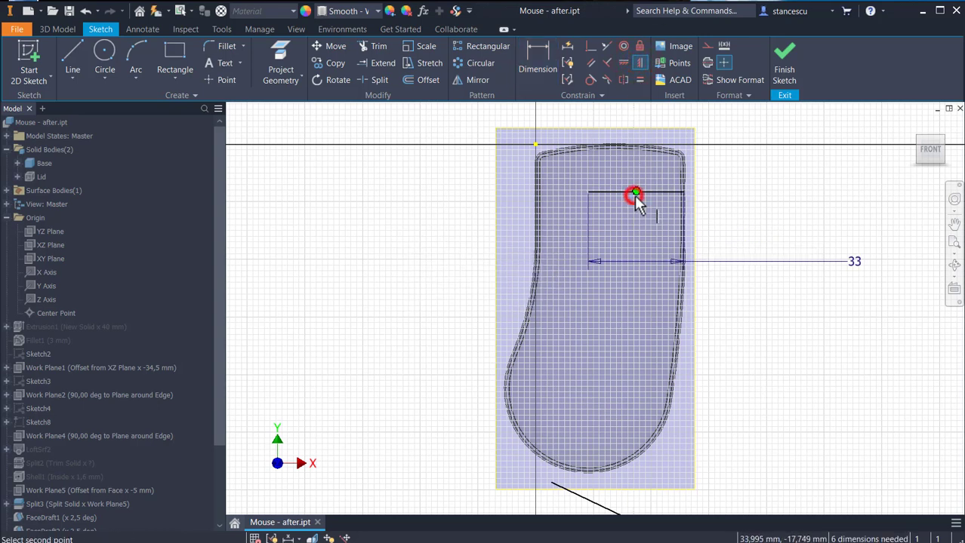
click(609, 146)
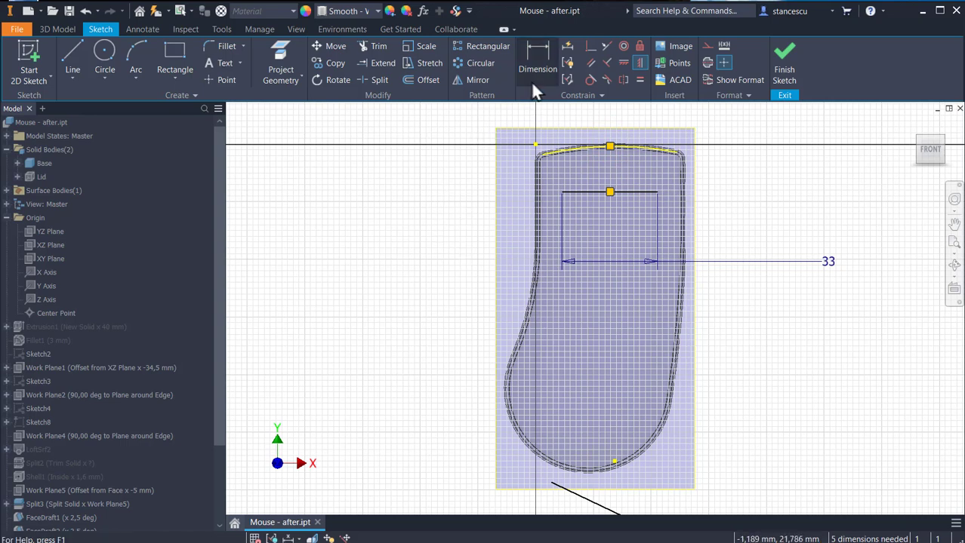
Dimension the vertical distance between the 33 mm line and the sketch origin as 15 mm.
click(535, 62)
click(594, 191)
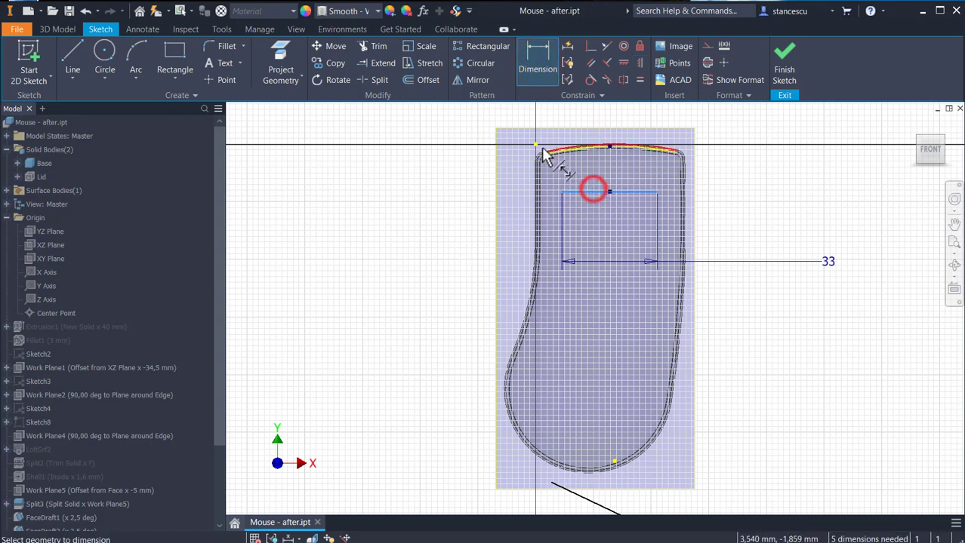
click(533, 148)
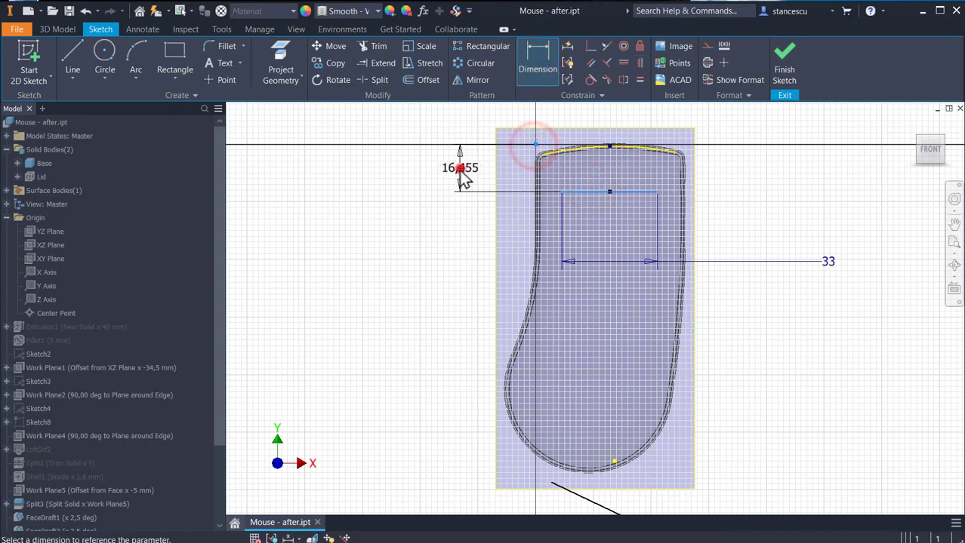
click(460, 178)
text(15)
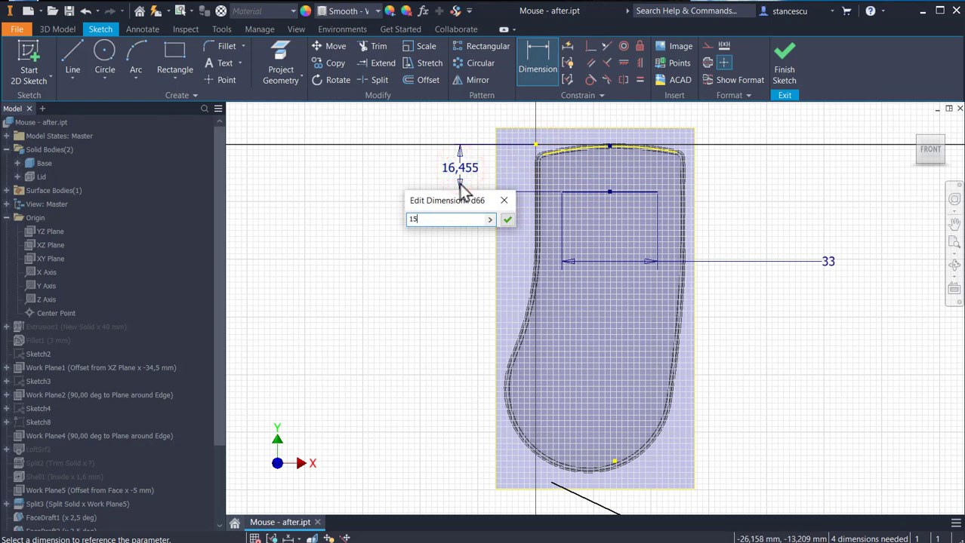
key(Return)
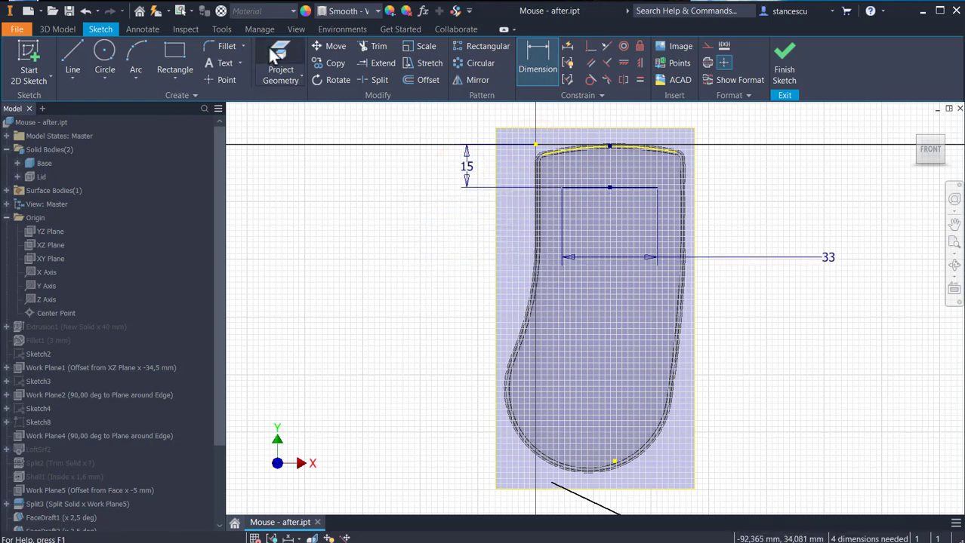
Project the arc edge at the Base's rounded end and make the slanted line's midpoint coincident with the arc's centre.
click(286, 55)
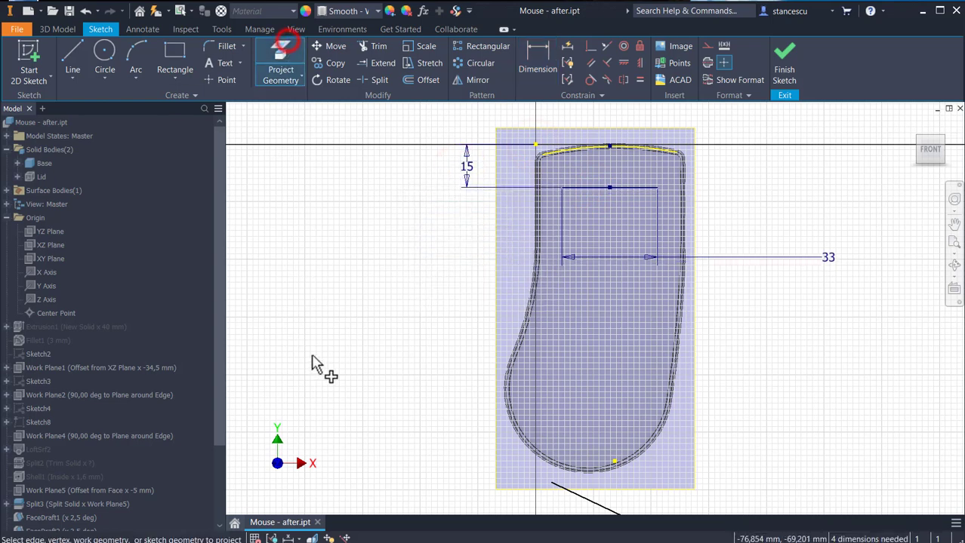
click(522, 436)
middle_drag(459, 387, 431, 273)
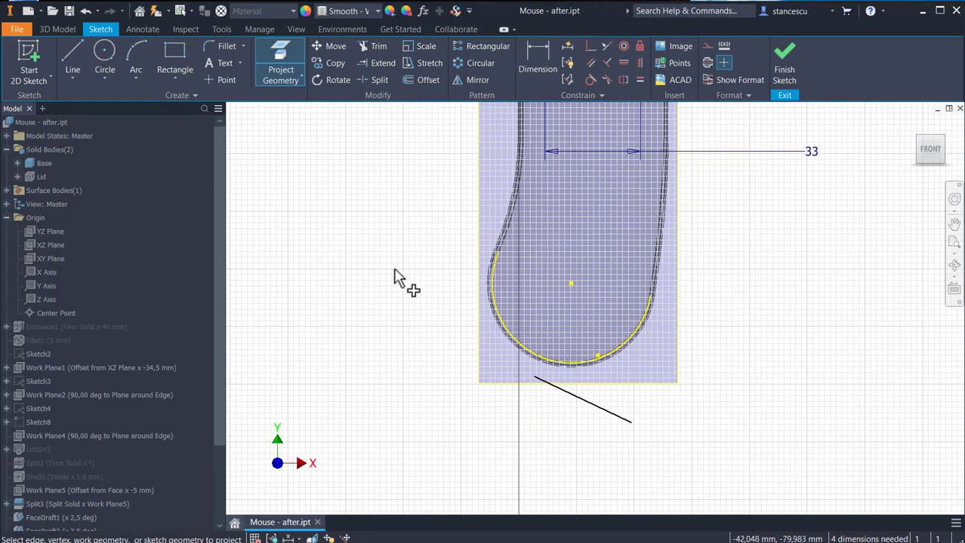
click(590, 47)
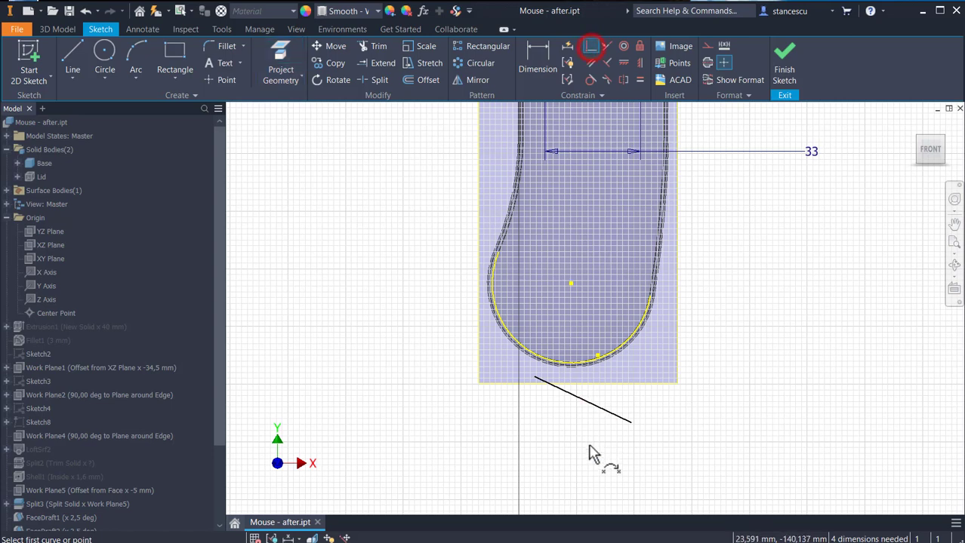
click(581, 400)
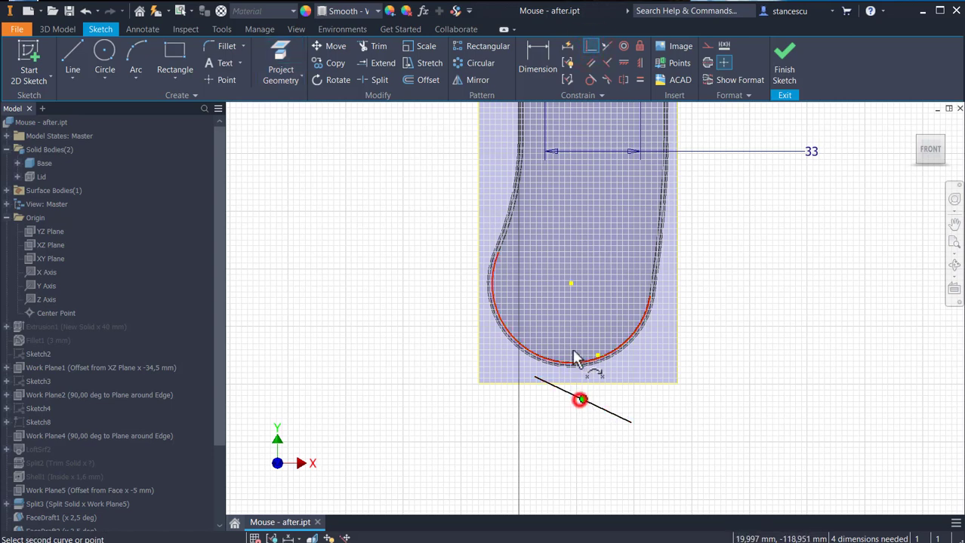
click(571, 284)
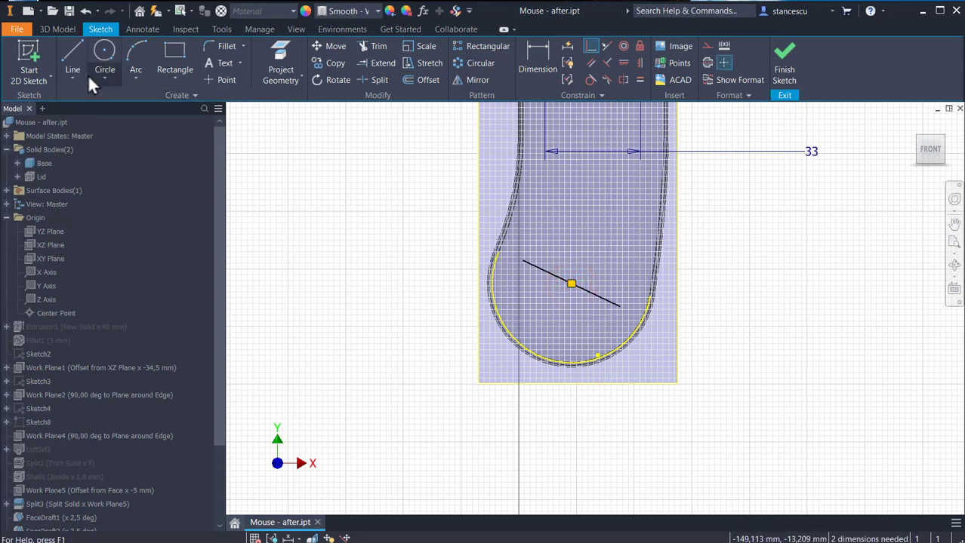
Draw a construction line between the two endpoints of the projected arc, then switch construction format off.
click(73, 50)
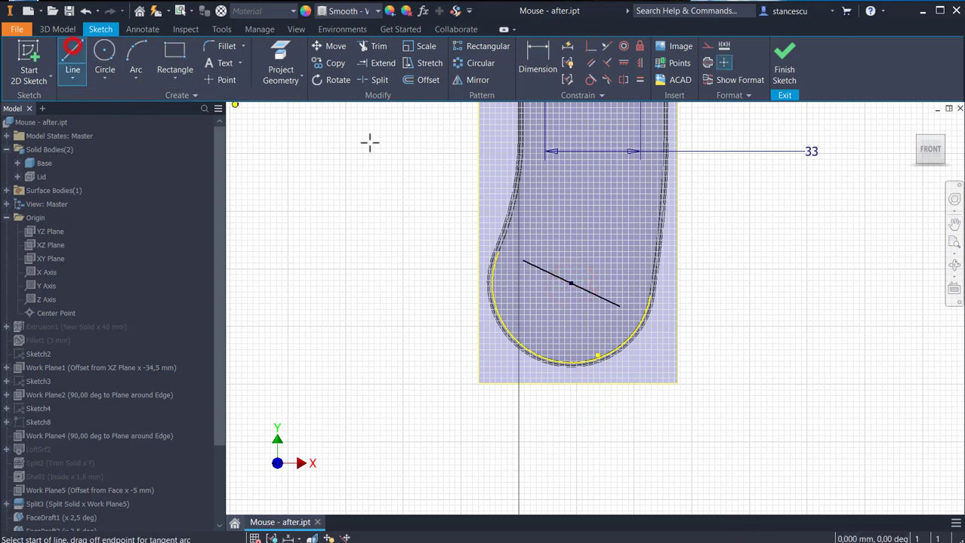
click(707, 47)
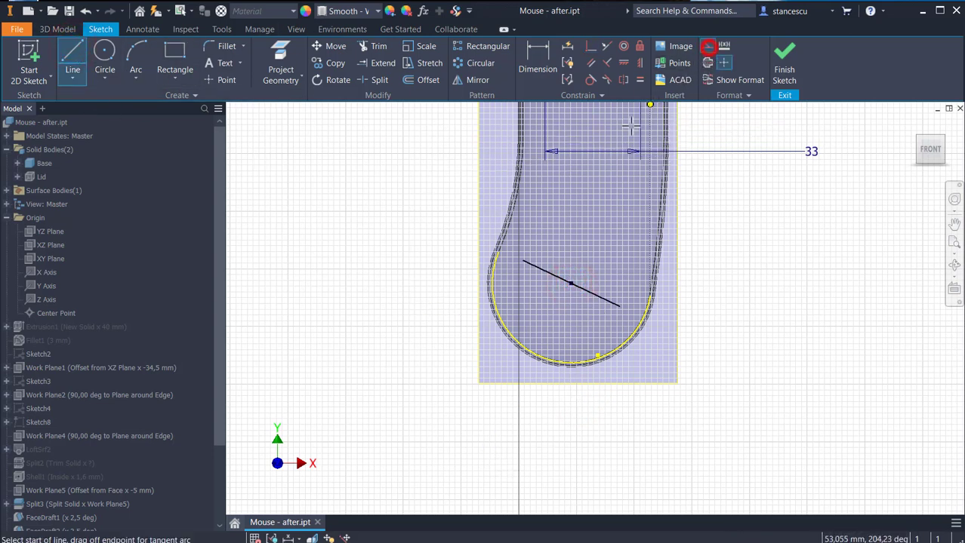
click(498, 252)
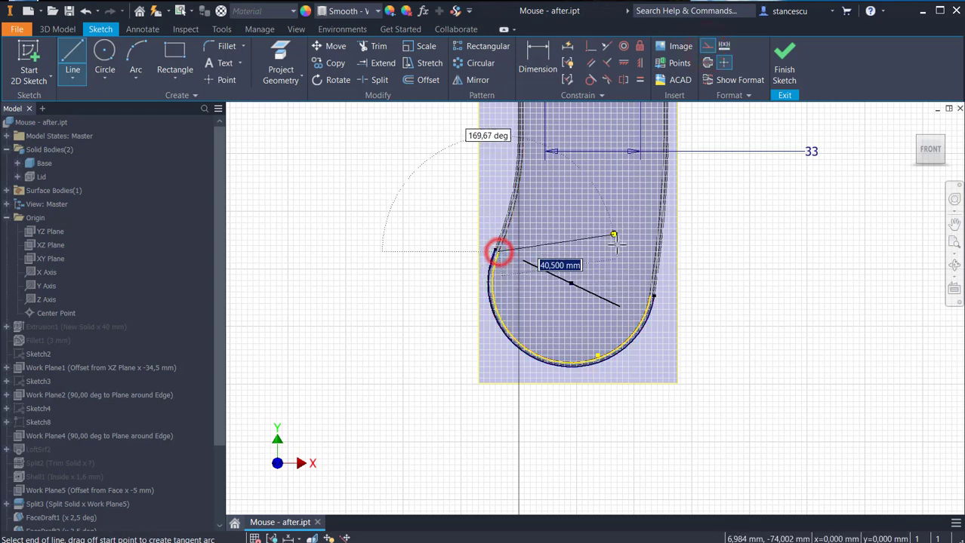
click(649, 295)
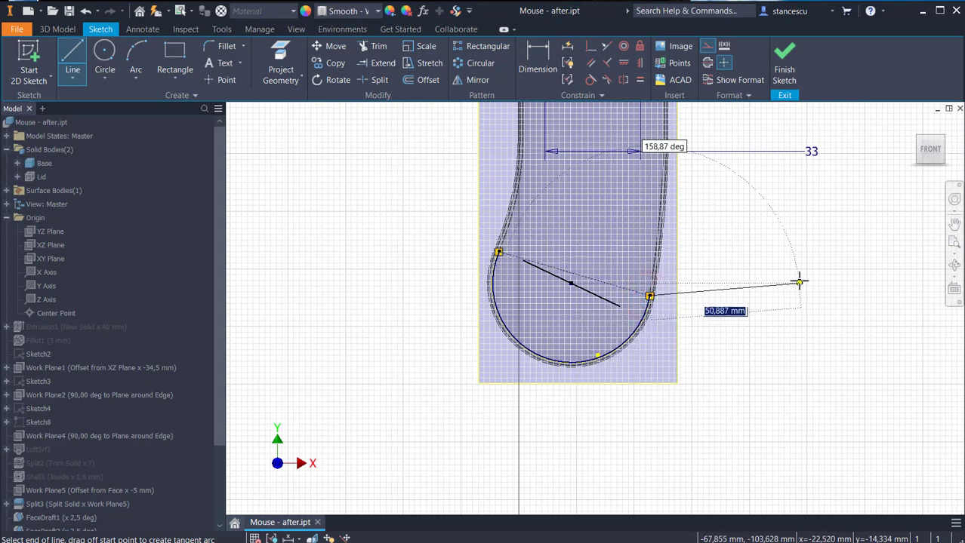
key(Escape)
click(709, 38)
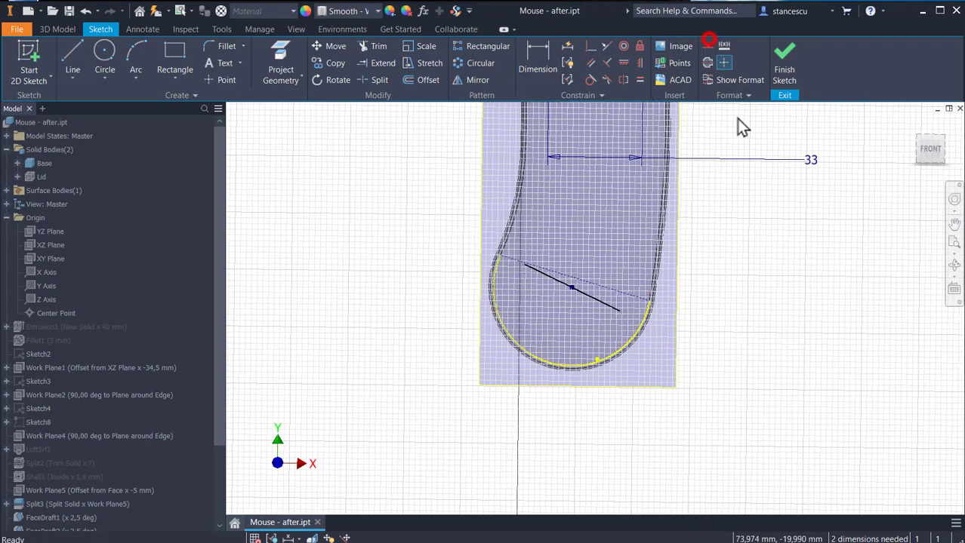
Make the slanted line parallel to the construction line joining the arc's endpoints at the Base's rounded end.
scroll(743, 247, up, 4)
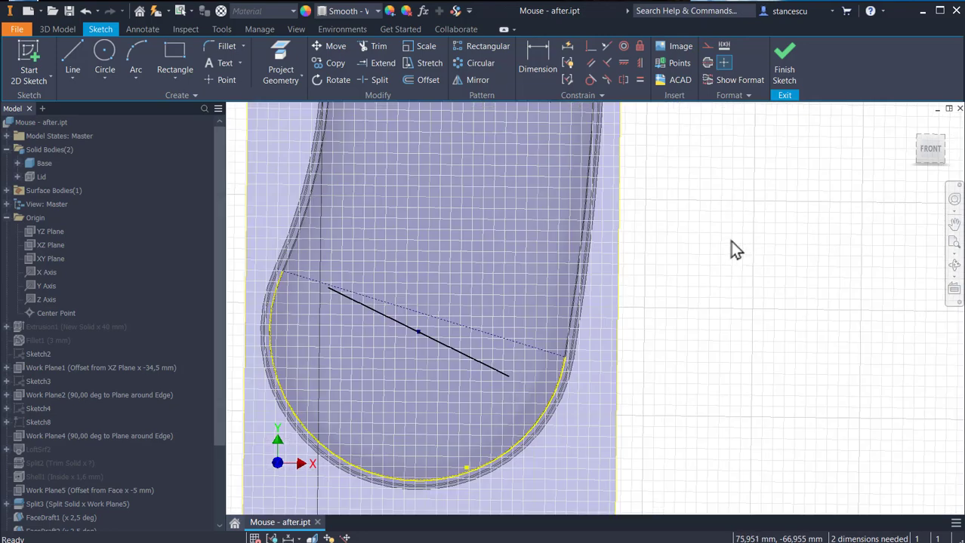
scroll(807, 226, down, 1)
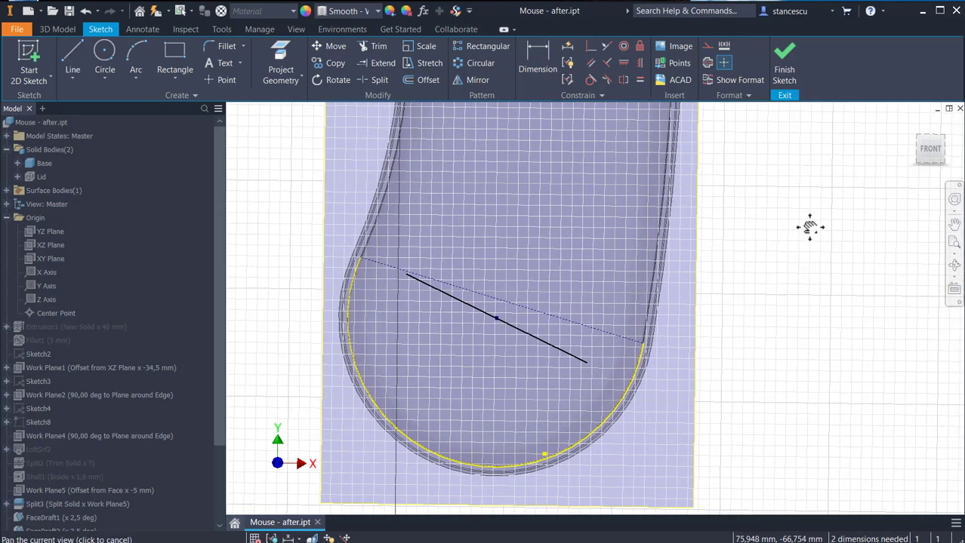
click(590, 62)
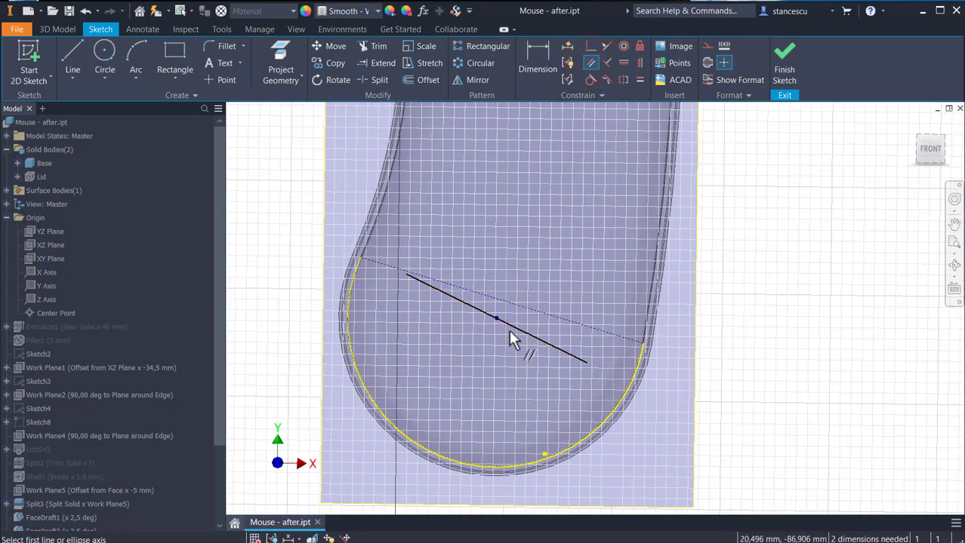
click(506, 323)
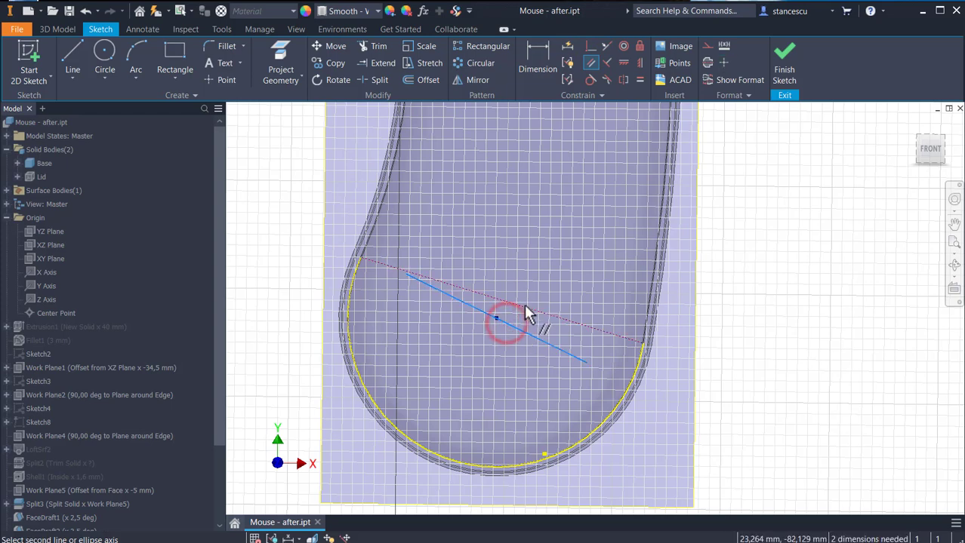
click(526, 308)
Dimension the slanted line's aligned length as 36 mm.
scroll(767, 274, down, 2)
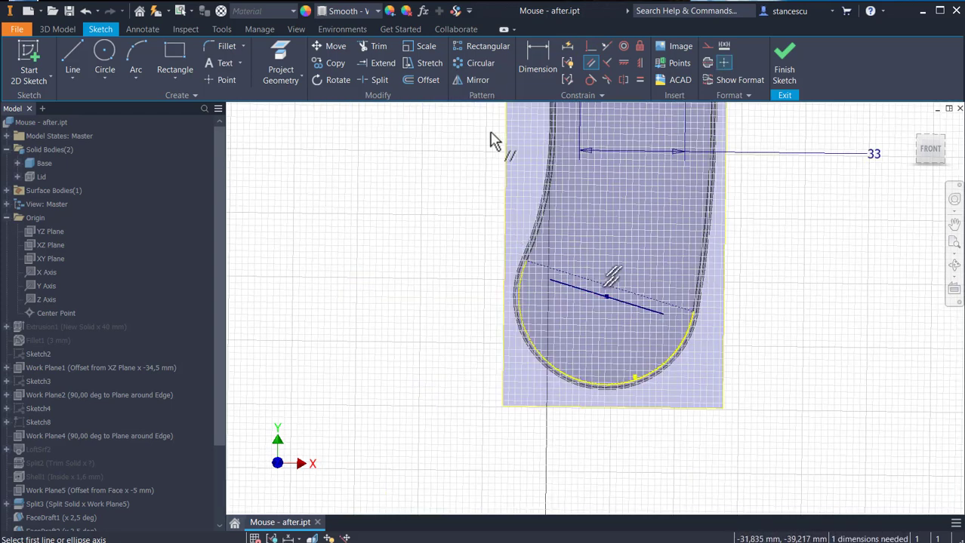
click(546, 50)
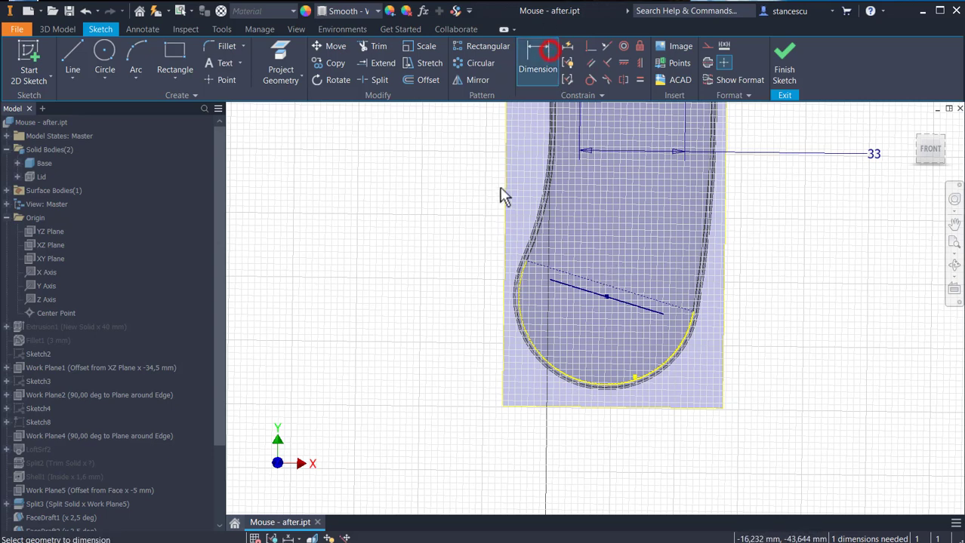
click(589, 297)
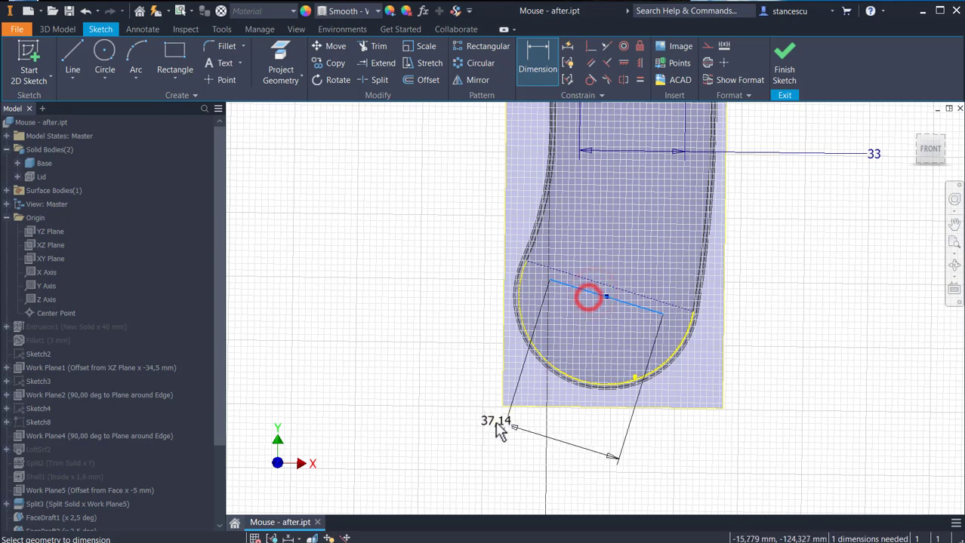
click(542, 465)
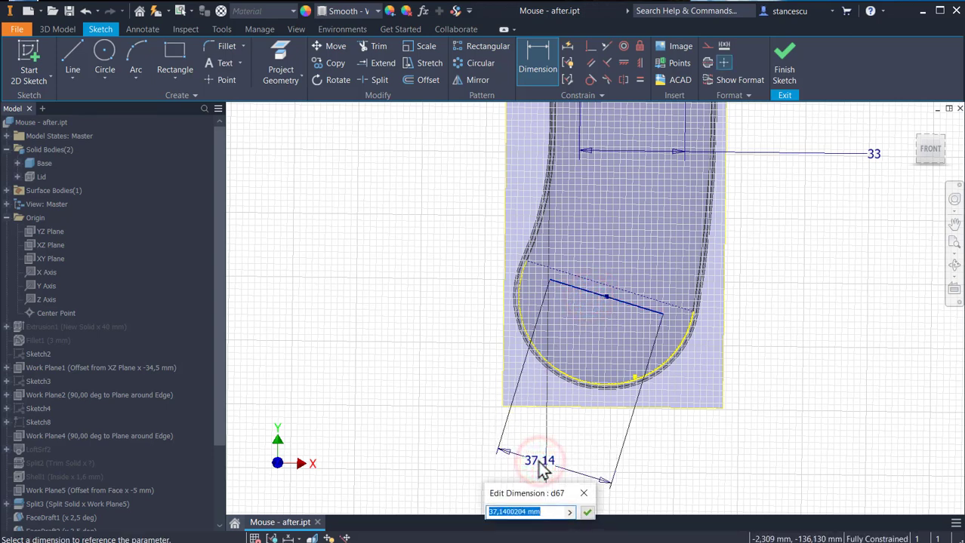
text(36)
key(Return)
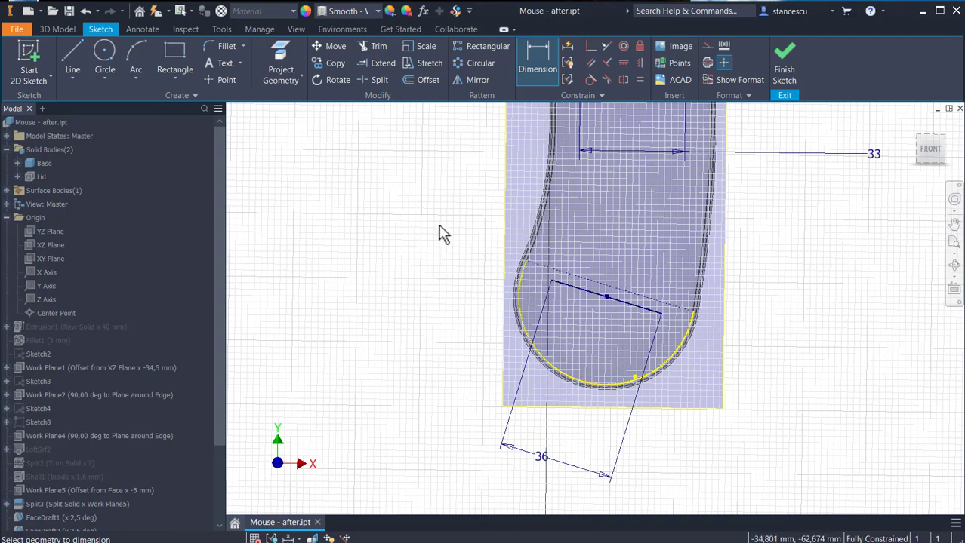
Place sketch points on both endpoints of the 33 mm line and of the 36 mm line, and finish the sketch.
scroll(441, 234, down, 3)
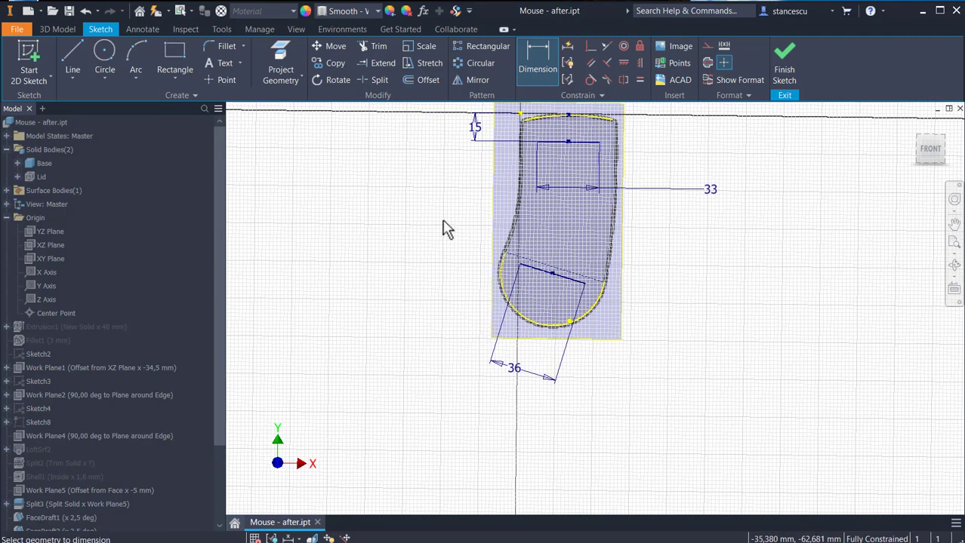
click(229, 78)
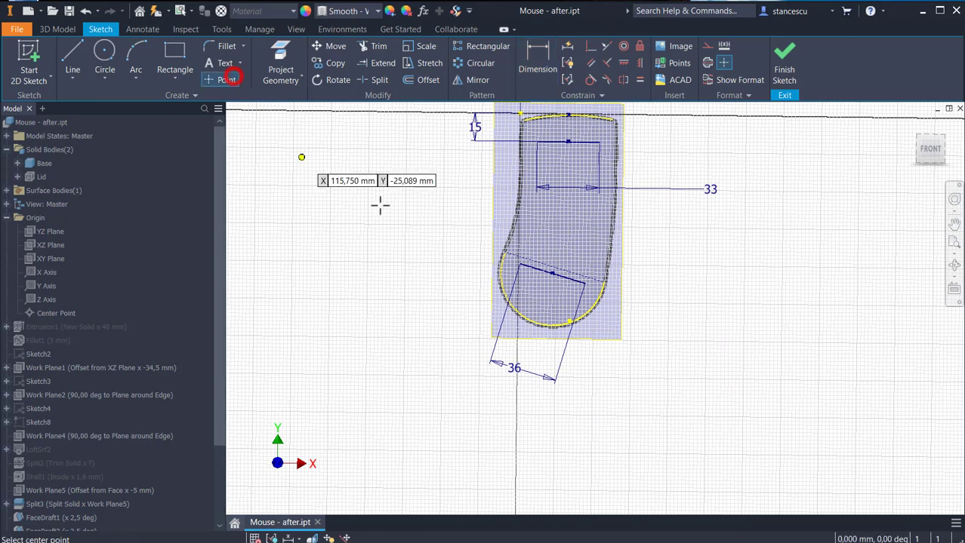
click(537, 142)
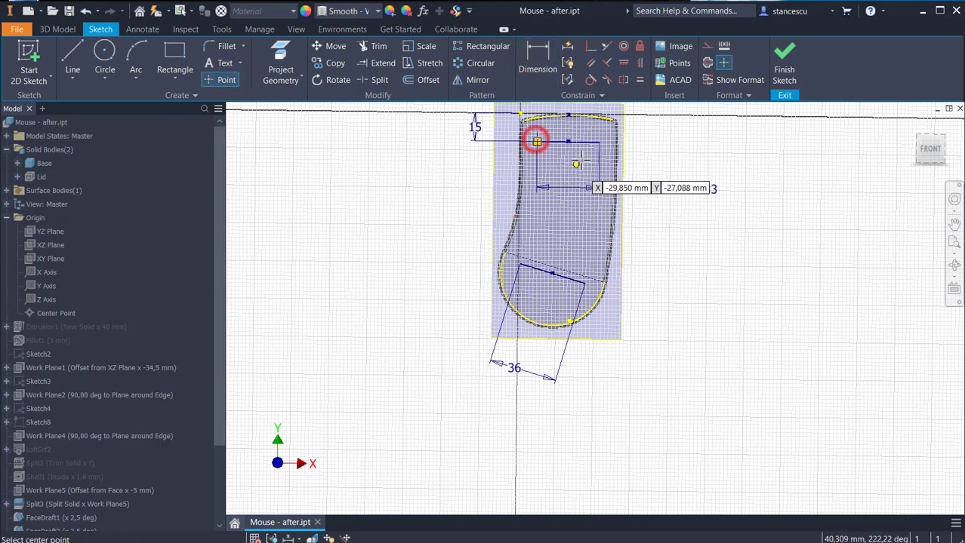
click(600, 142)
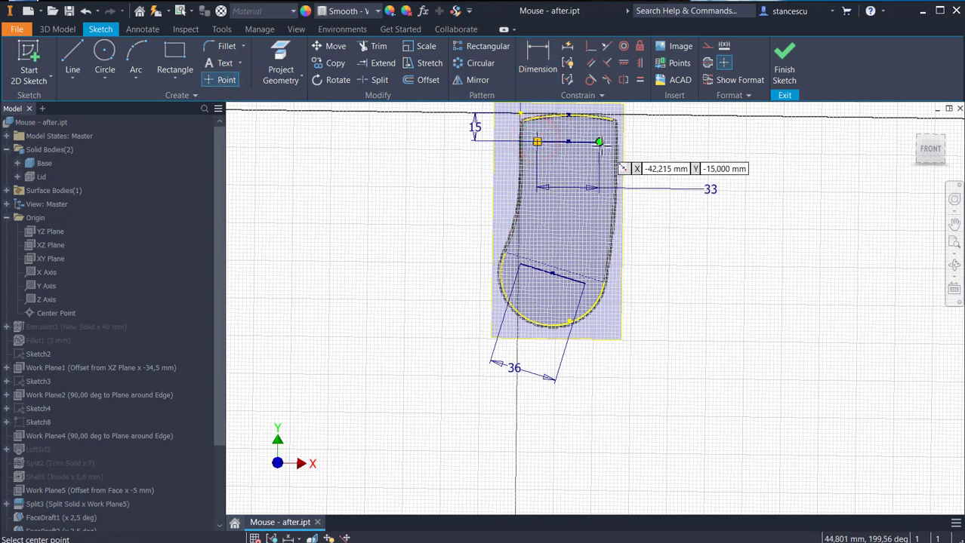
click(585, 283)
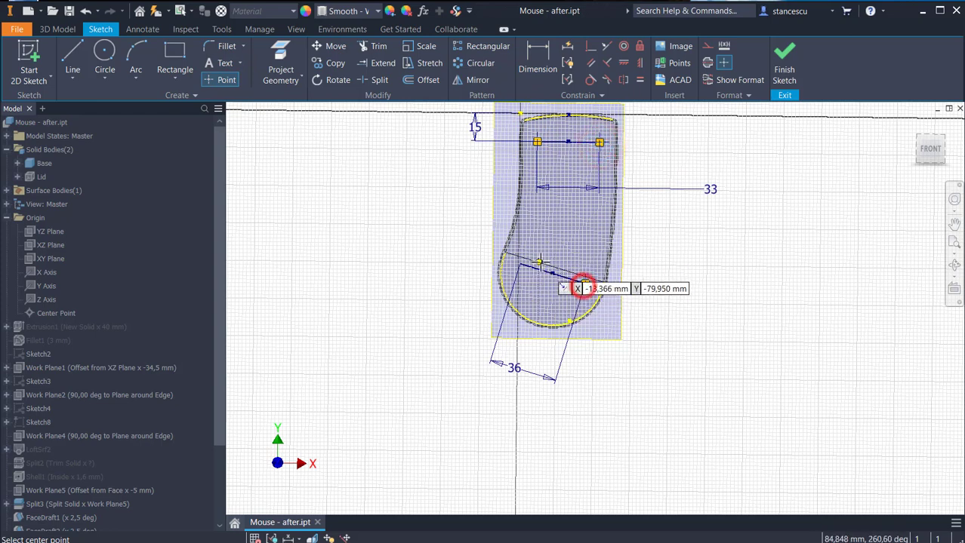
click(520, 263)
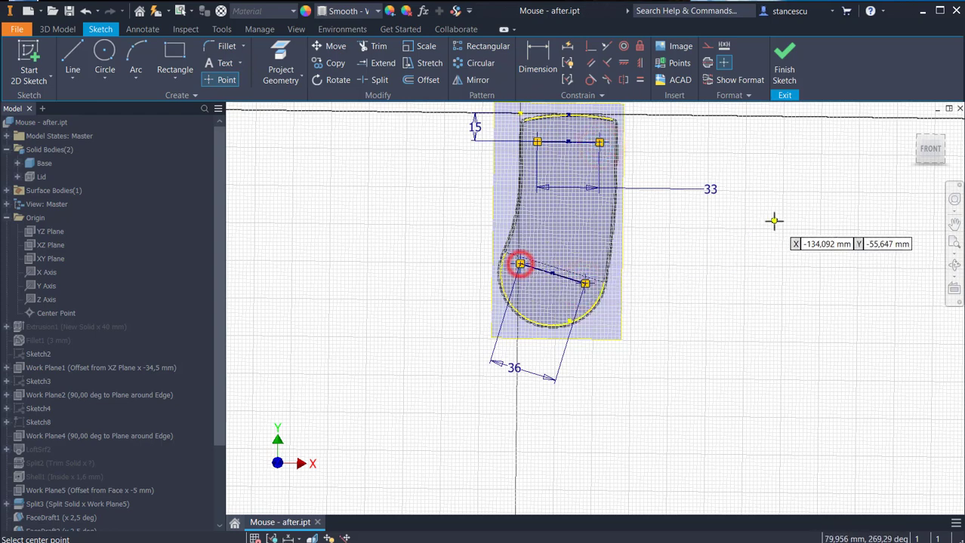
click(784, 57)
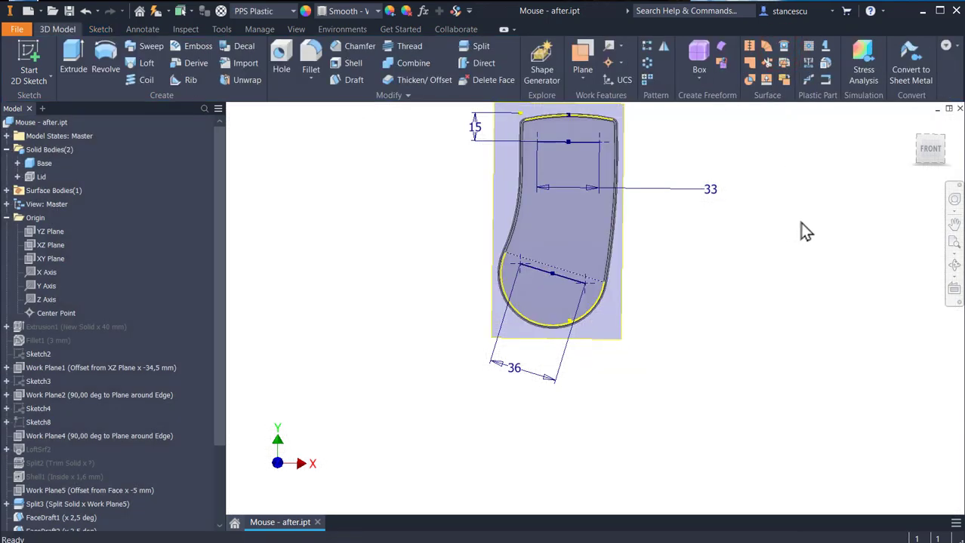
Create head-type bosses at the four sketch points with 1.6 mm wall thickness, 1.6 mm shank height and a 3 mm screw hole.
key(F6)
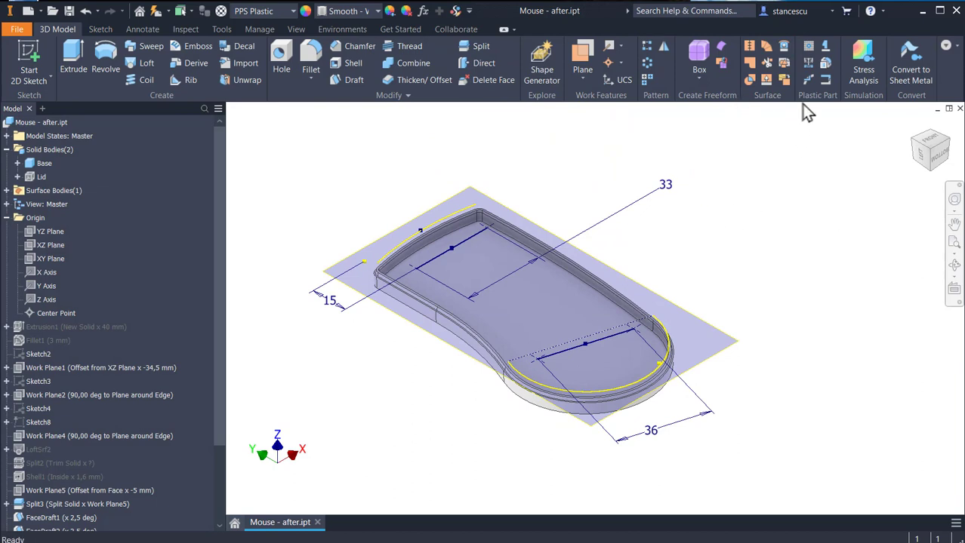
click(806, 64)
middle_drag(746, 275, 903, 229)
scroll(654, 231, down, 3)
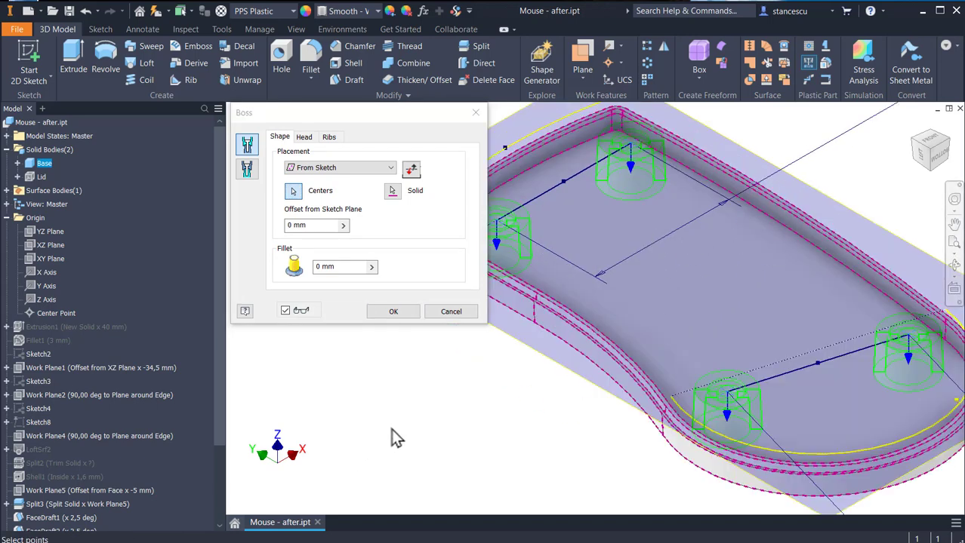
click(304, 137)
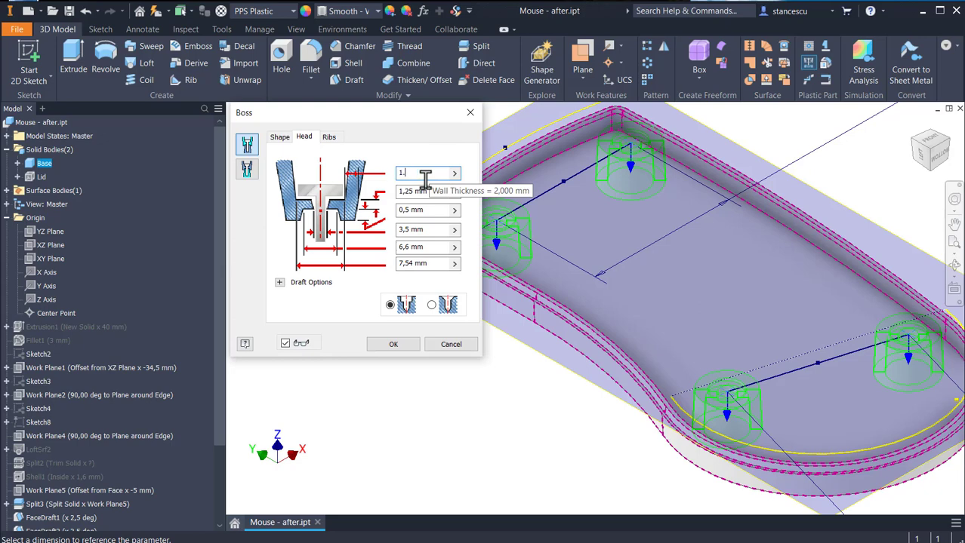
text(6)
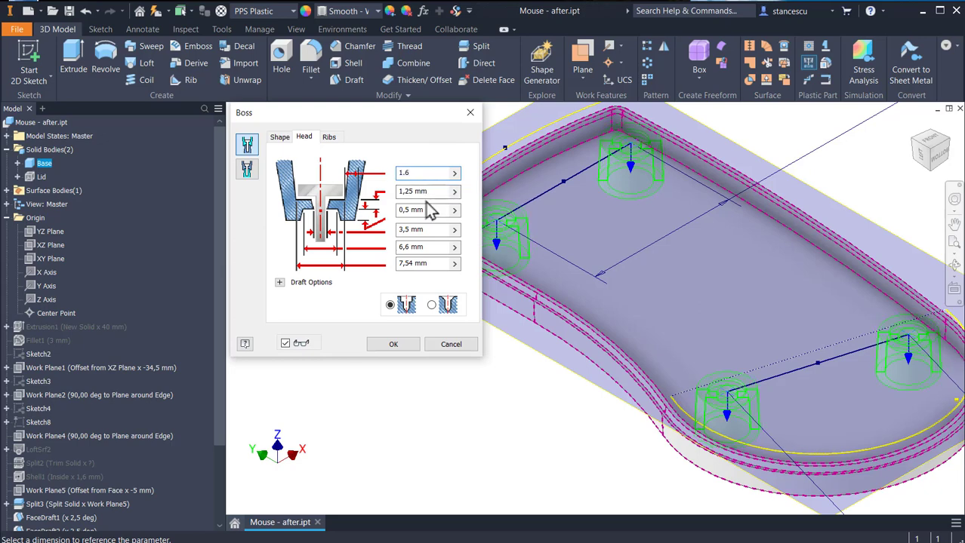
key(Tab)
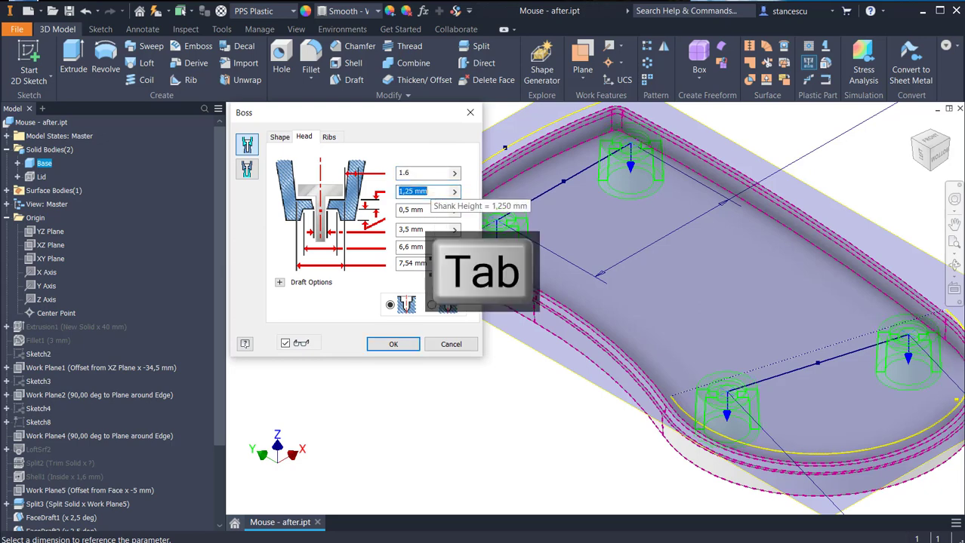
text(1.6)
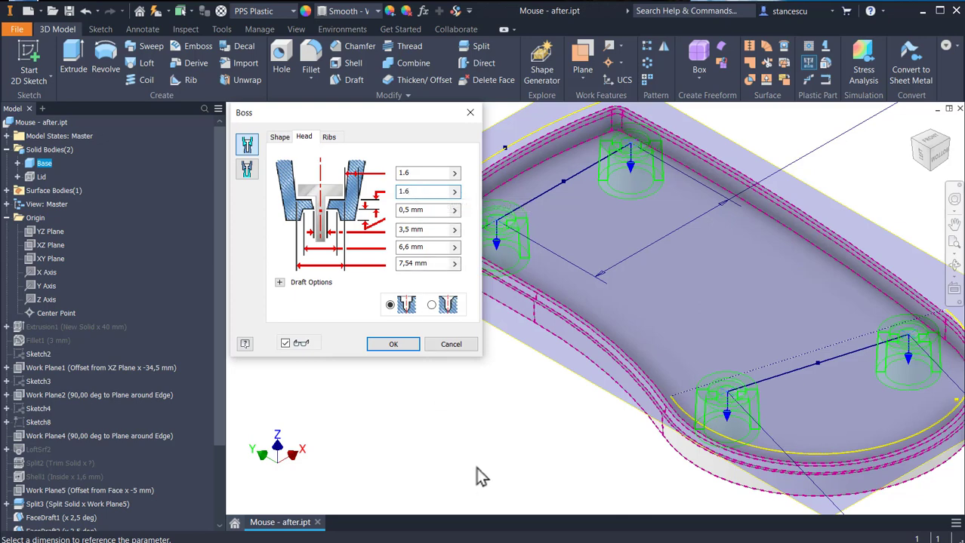
key(Tab)
key(Tab)
key(Return)
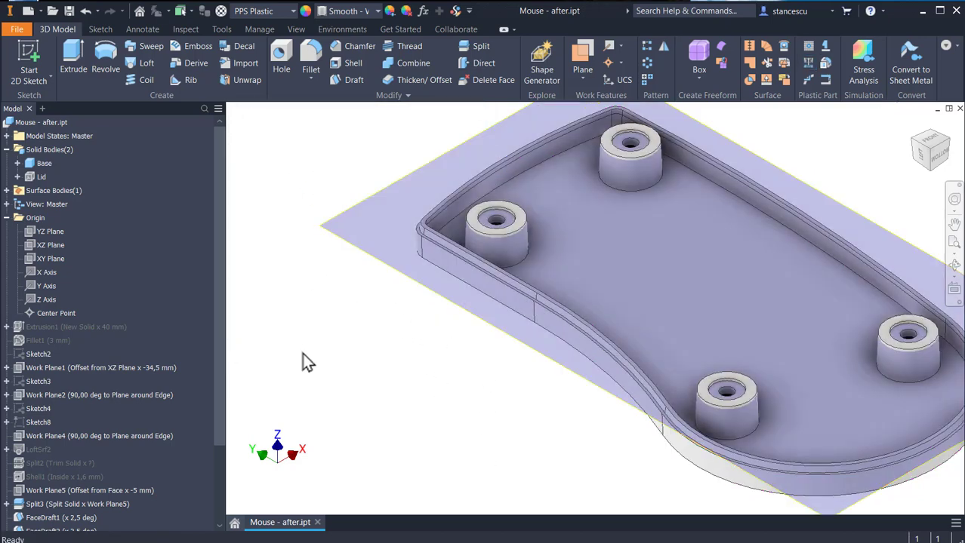
Edit Boss1's head to a countersunk shape, with a 7.5 mm inner diameter and an 8.5 mm head diameter.
scroll(138, 377, down, 3)
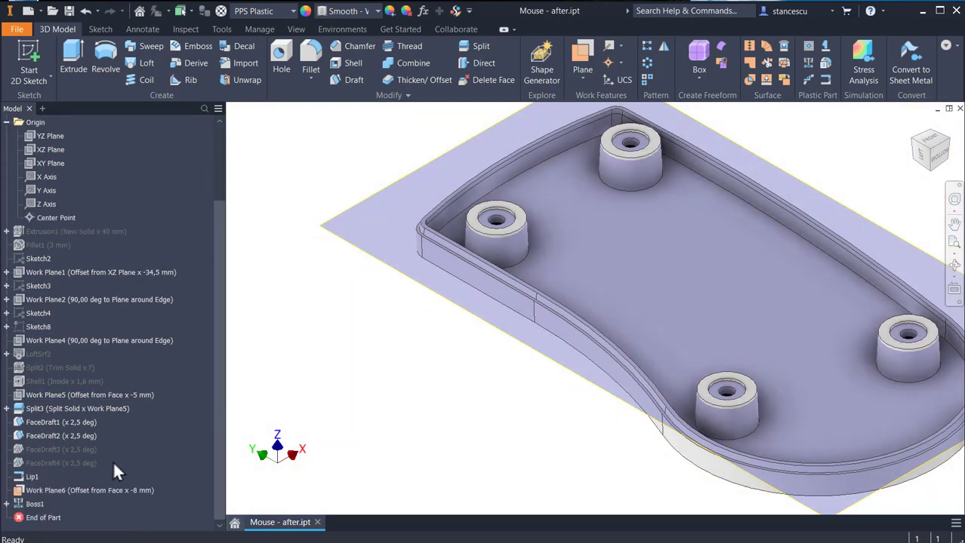
double_click(18, 505)
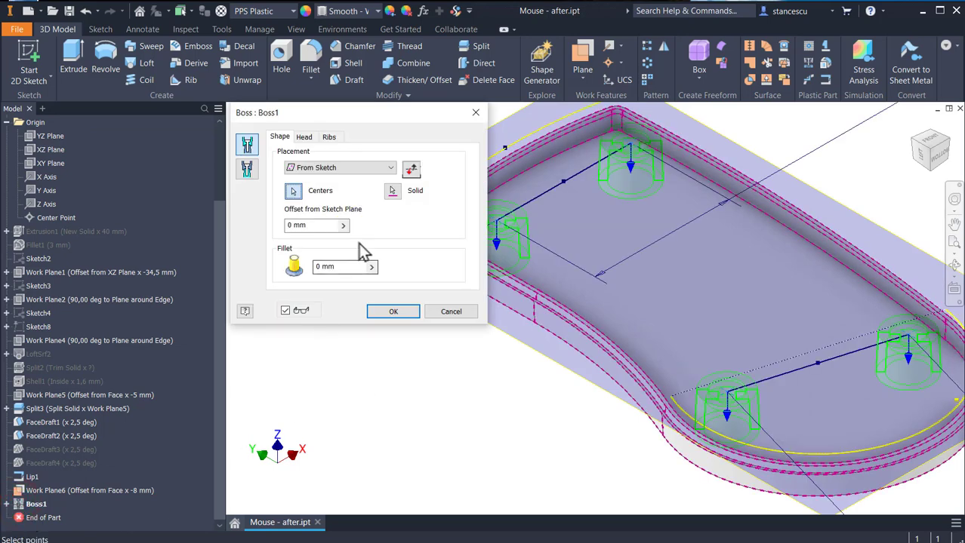
click(304, 136)
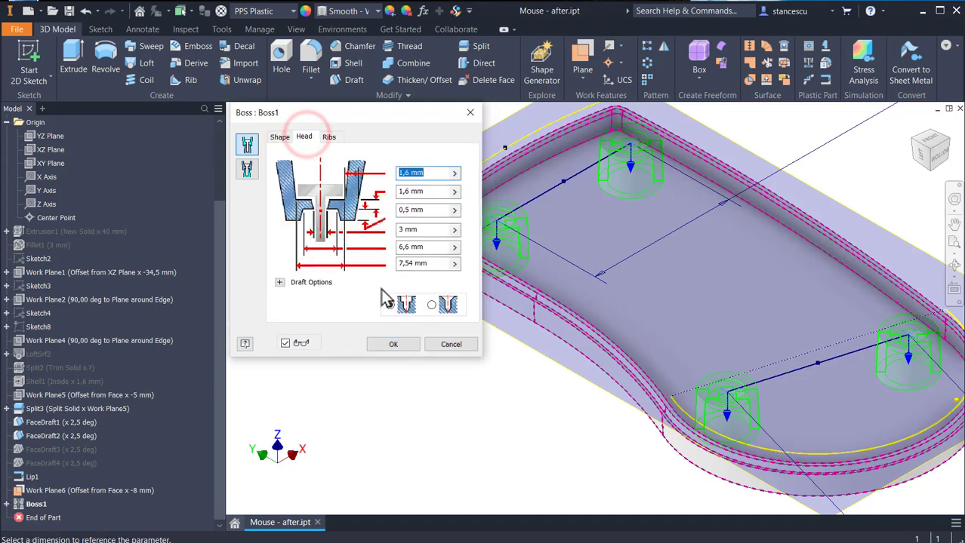
click(437, 246)
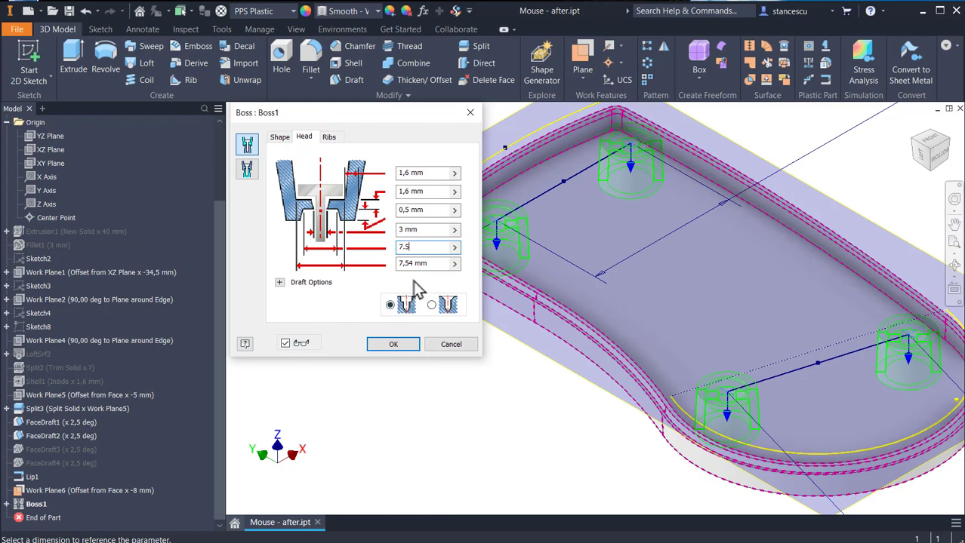
key(Tab)
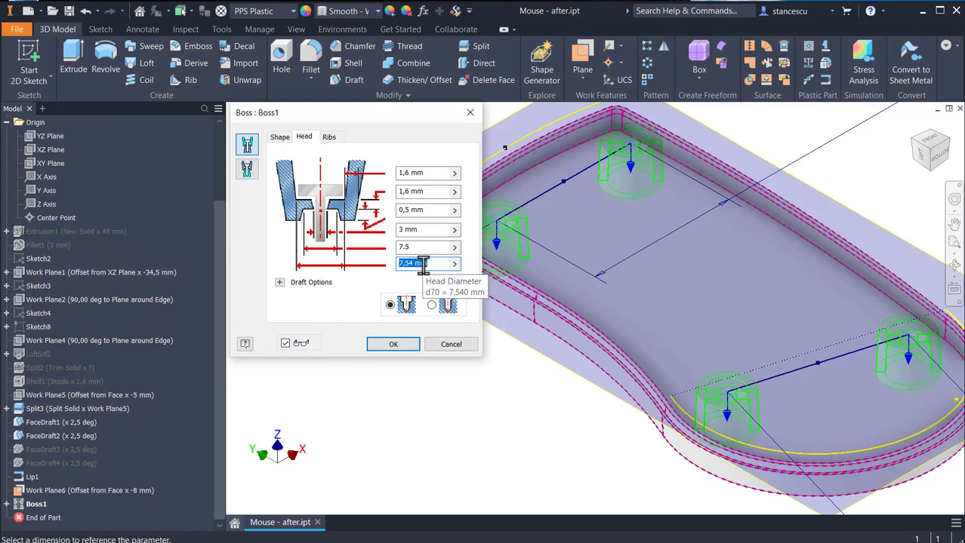
text(8)
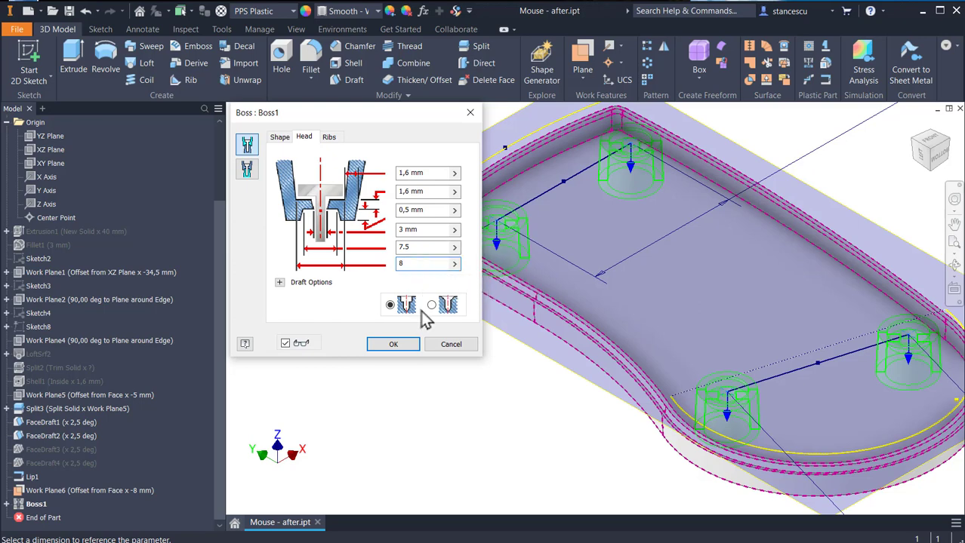
text(.5)
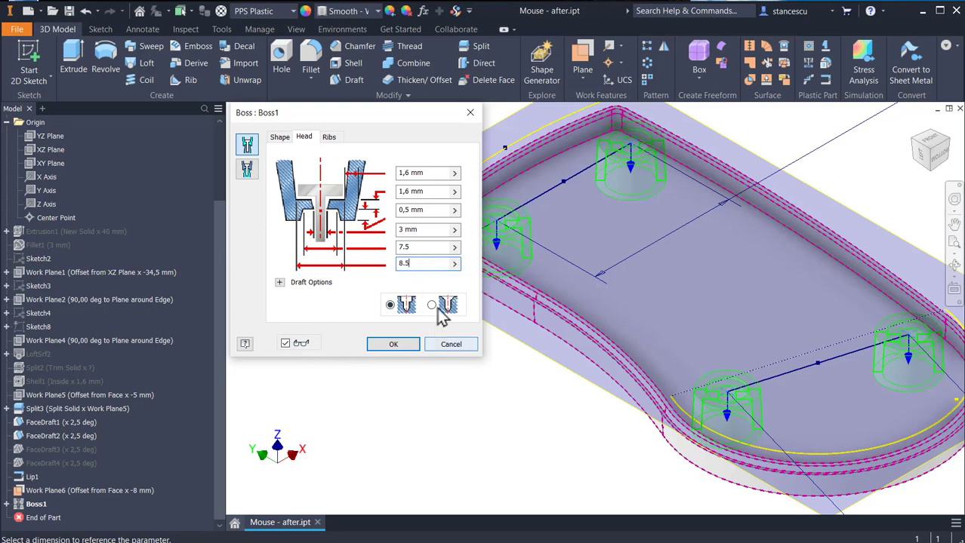
click(431, 305)
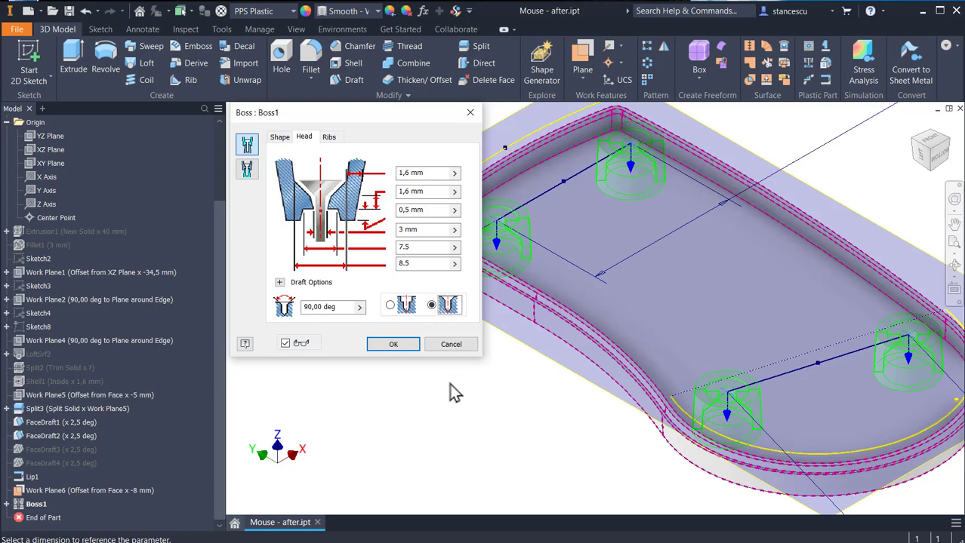
click(391, 349)
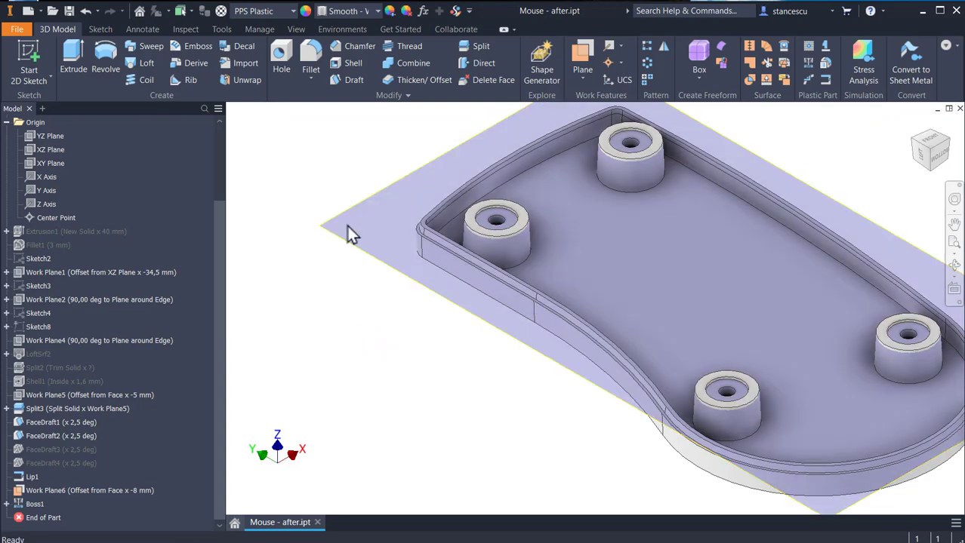
Hide Work Plane6, the offset plane carrying the boss sketch.
click(349, 245)
right_click(349, 244)
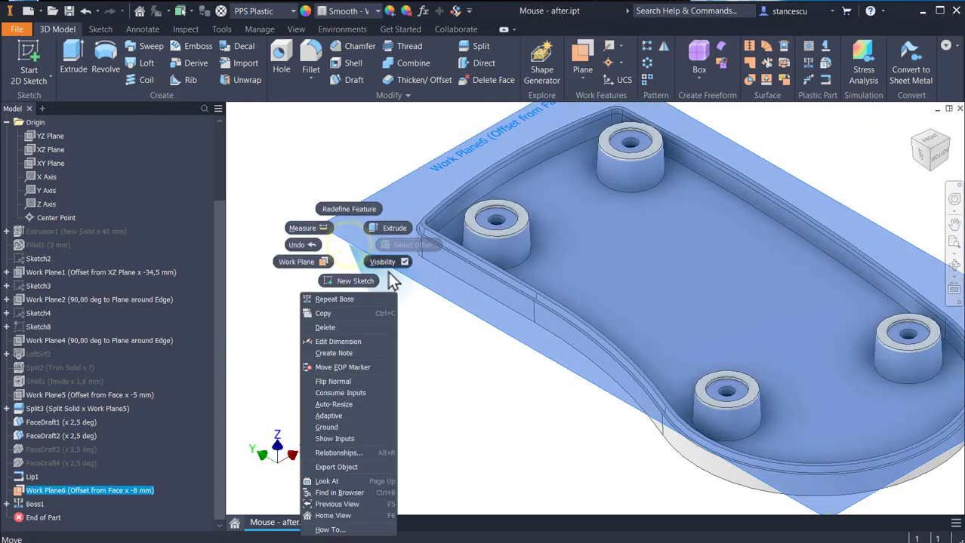
click(386, 262)
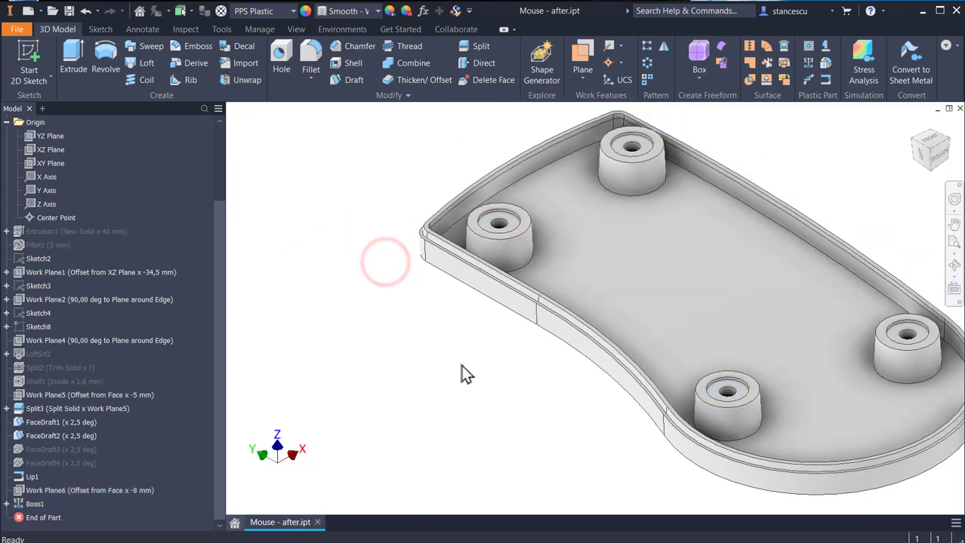
shift+middle_drag(465, 375, 468, 287)
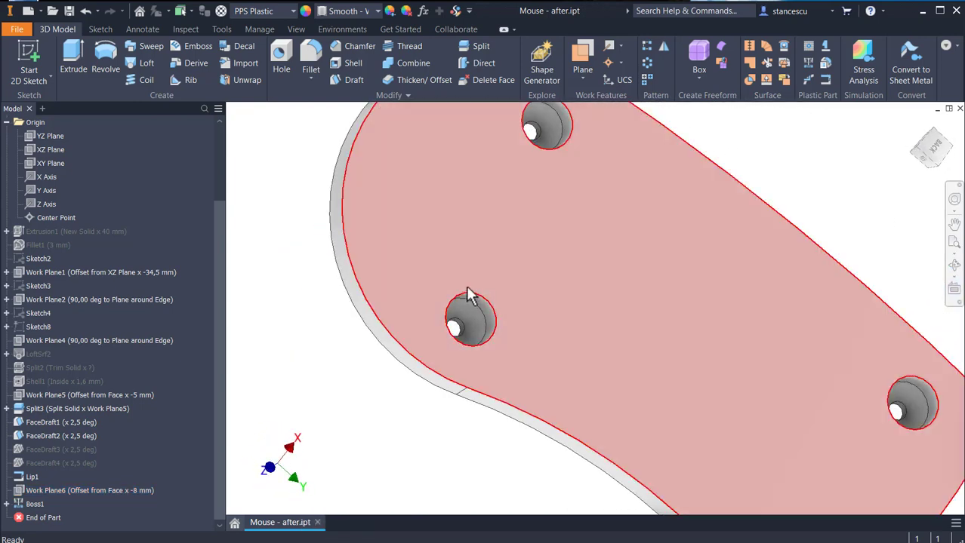
Show the Lid solid body and hide the Base solid body.
shift+middle_drag(469, 323, 762, 221)
key(F6)
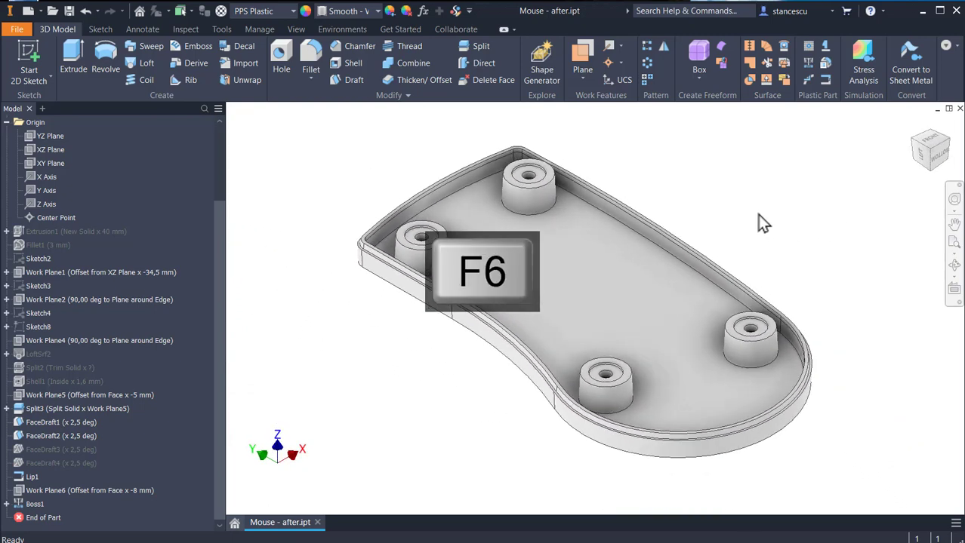
click(360, 175)
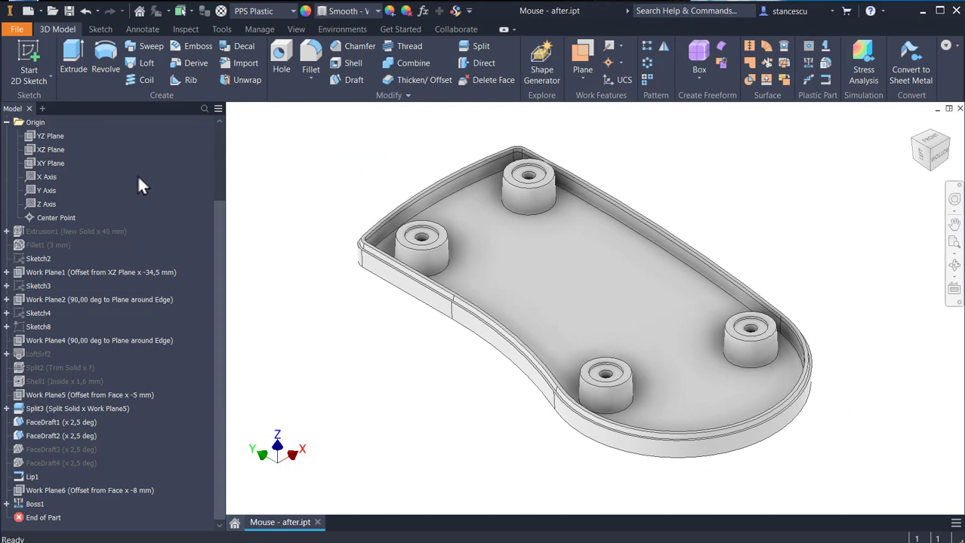
scroll(155, 157, up, 1)
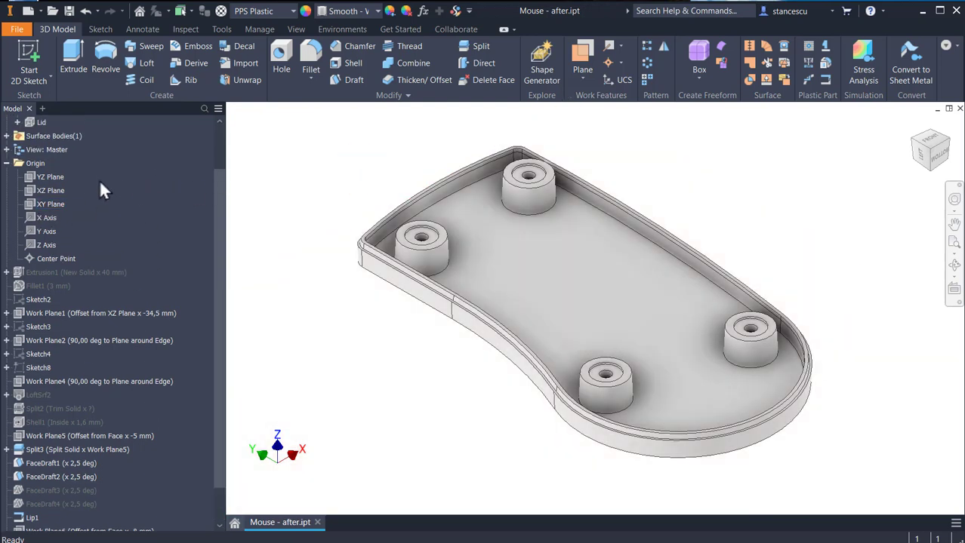
scroll(64, 187, up, 1)
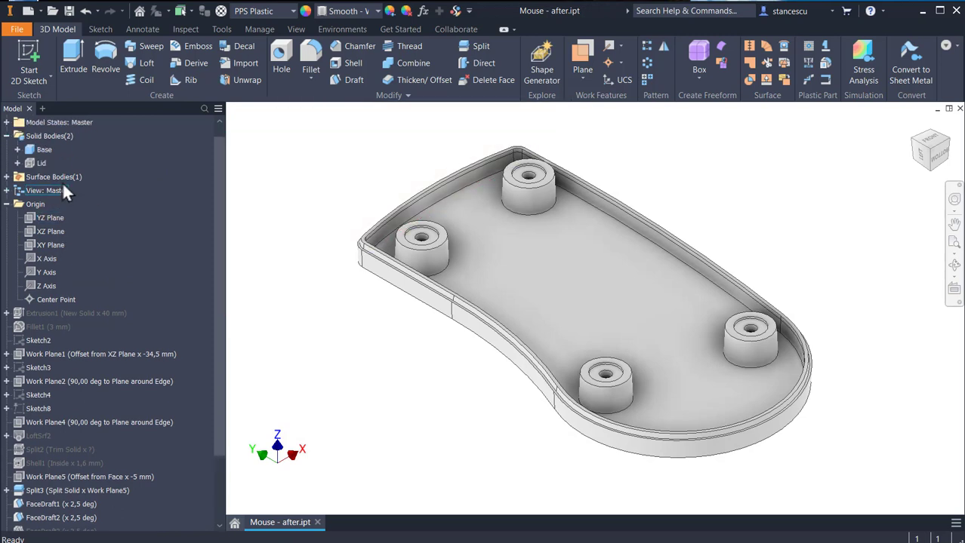
right_click(29, 161)
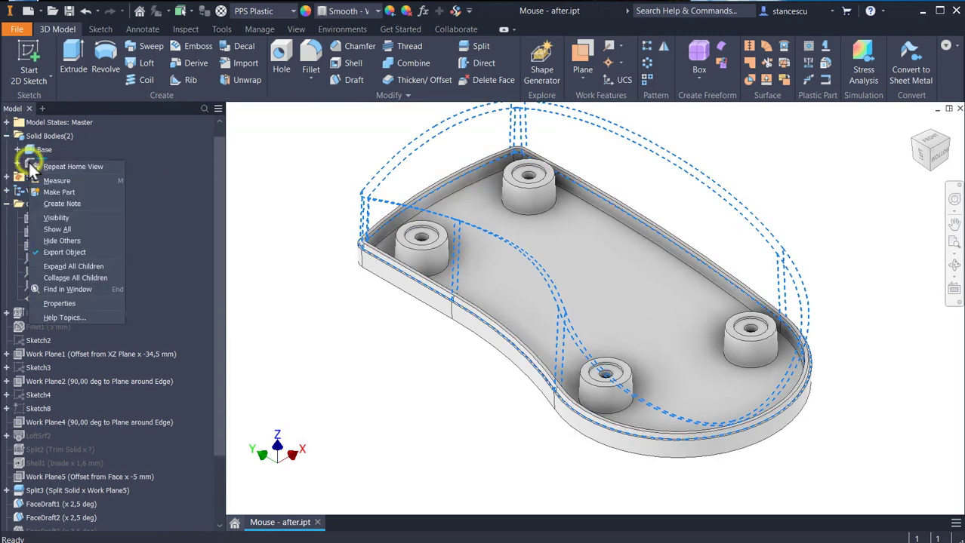
click(66, 218)
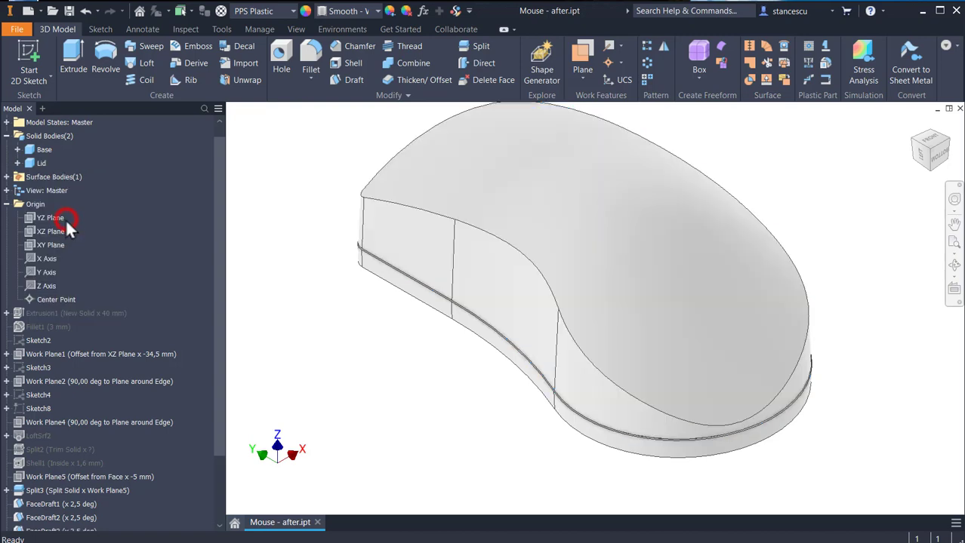
click(42, 149)
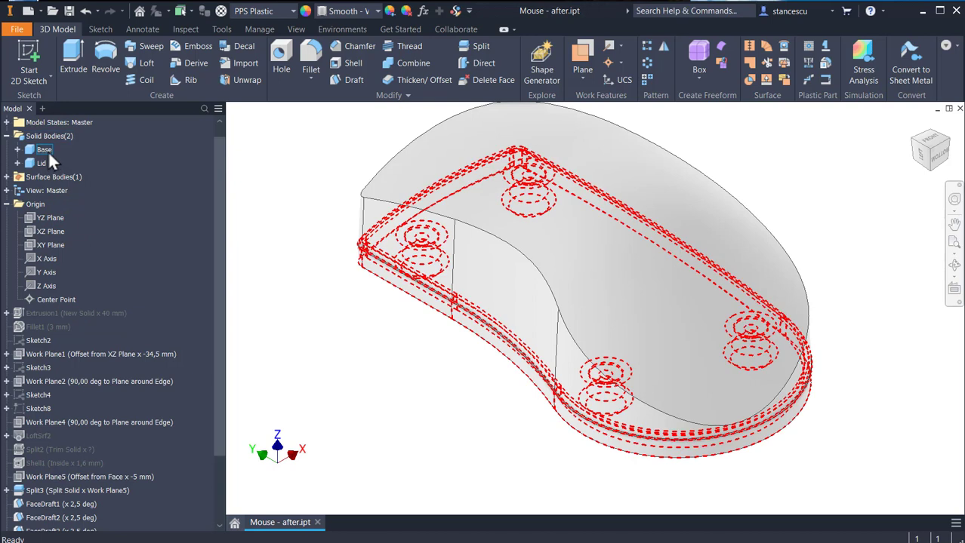
right_click(48, 151)
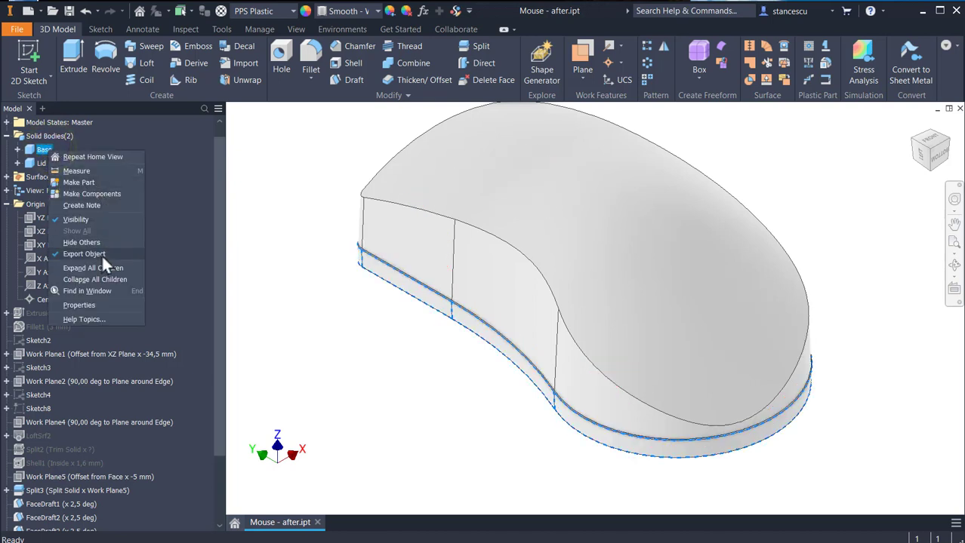
click(95, 219)
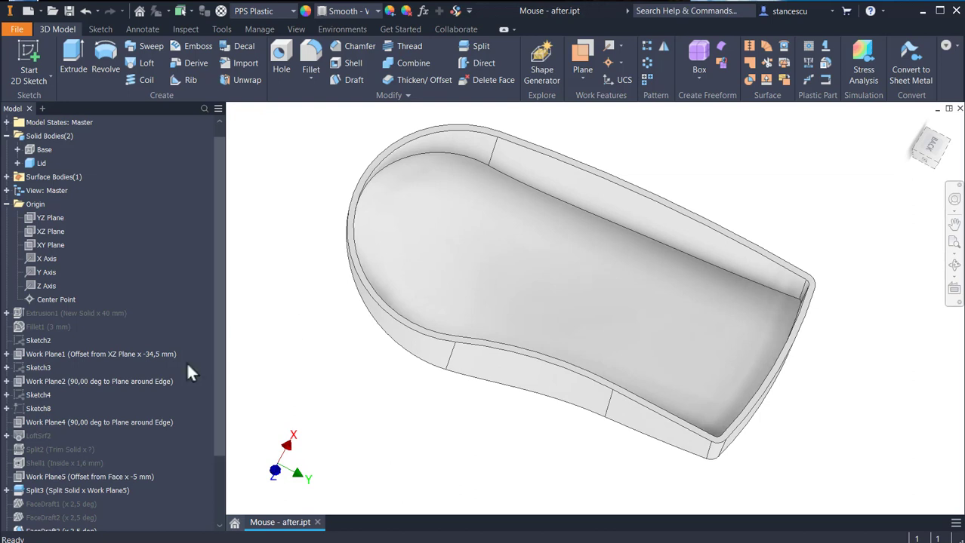
Share Sketch11, the boss point sketch under Boss1, for use in another feature.
scroll(116, 389, down, 2)
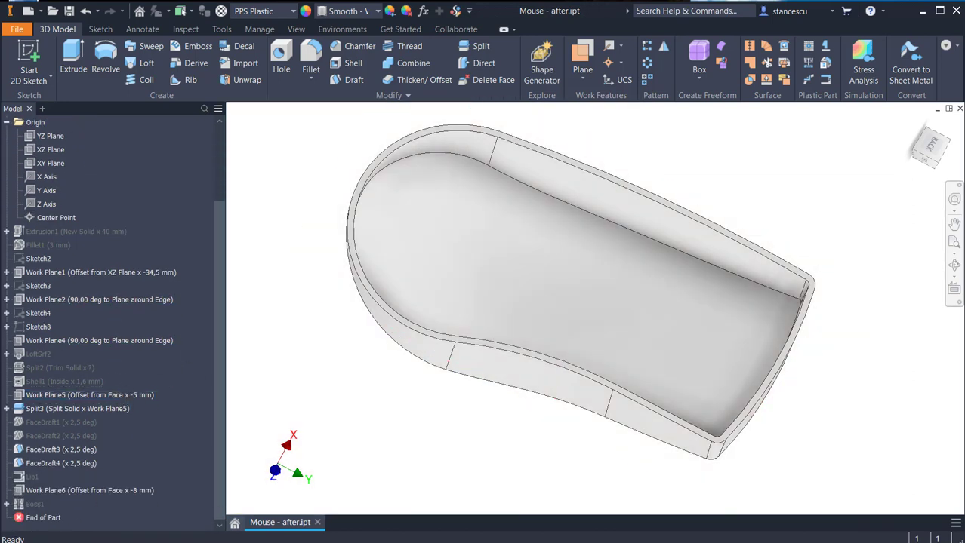
click(7, 504)
click(51, 518)
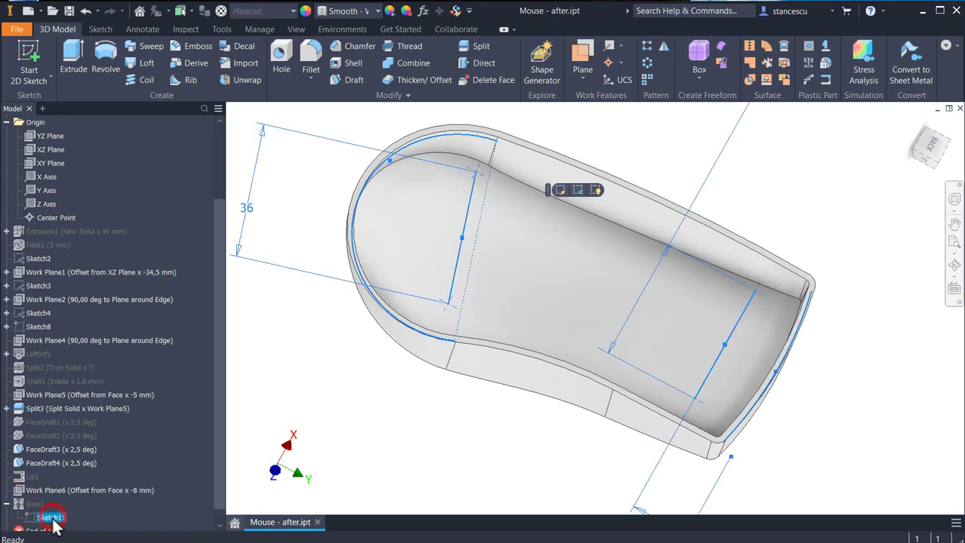
right_click(53, 520)
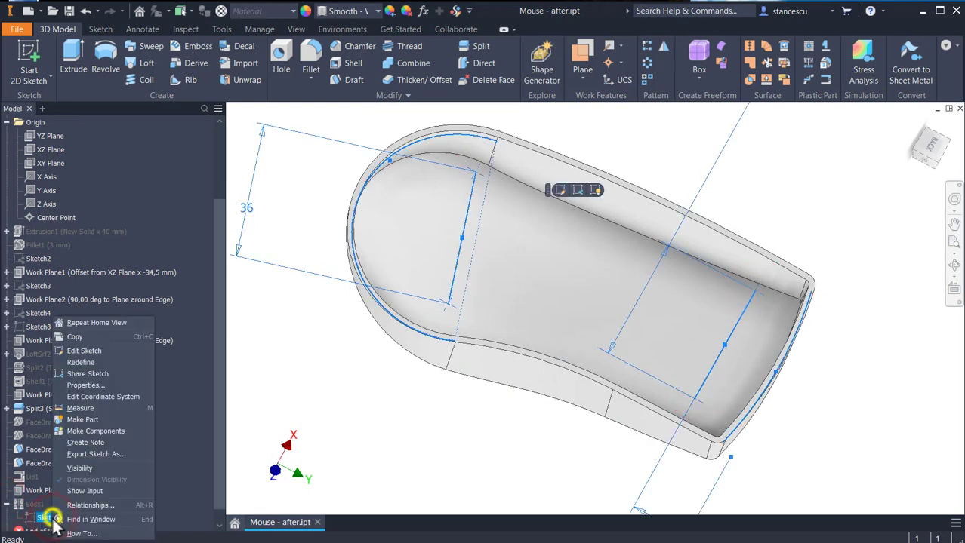
click(89, 375)
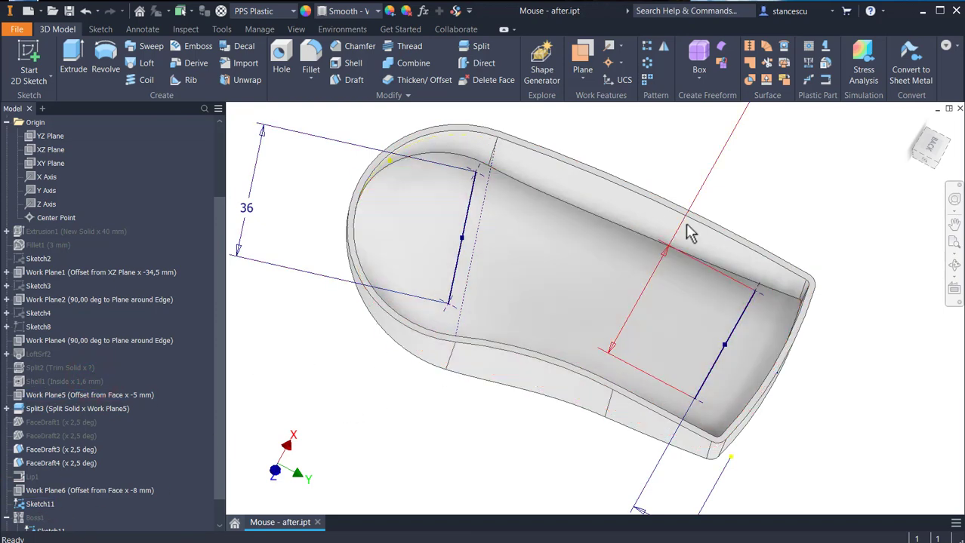
Set up thread-type bosses on the Lid at the shared sketch's four points, with a 7.5 mm outer diameter.
click(809, 65)
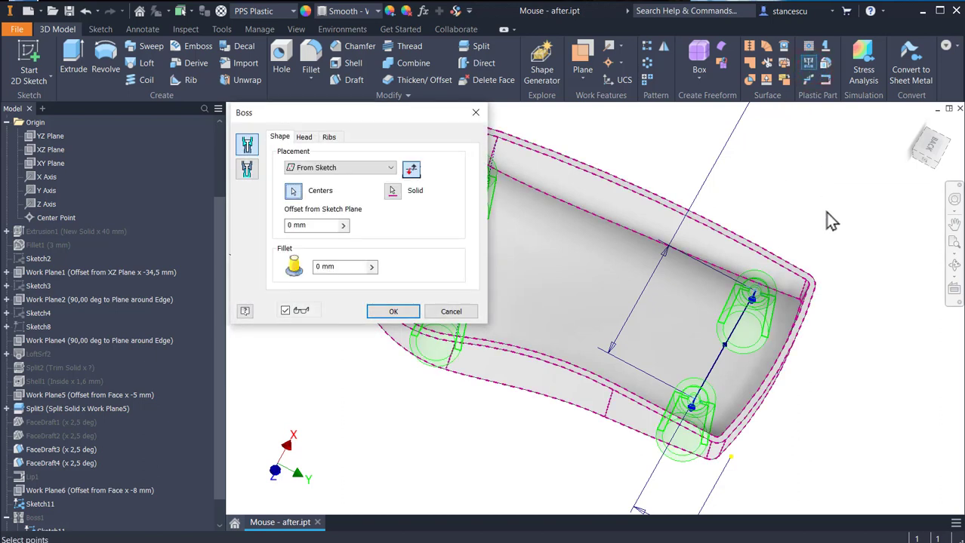
scroll(826, 212, up, 3)
shift+middle_drag(827, 212, 486, 222)
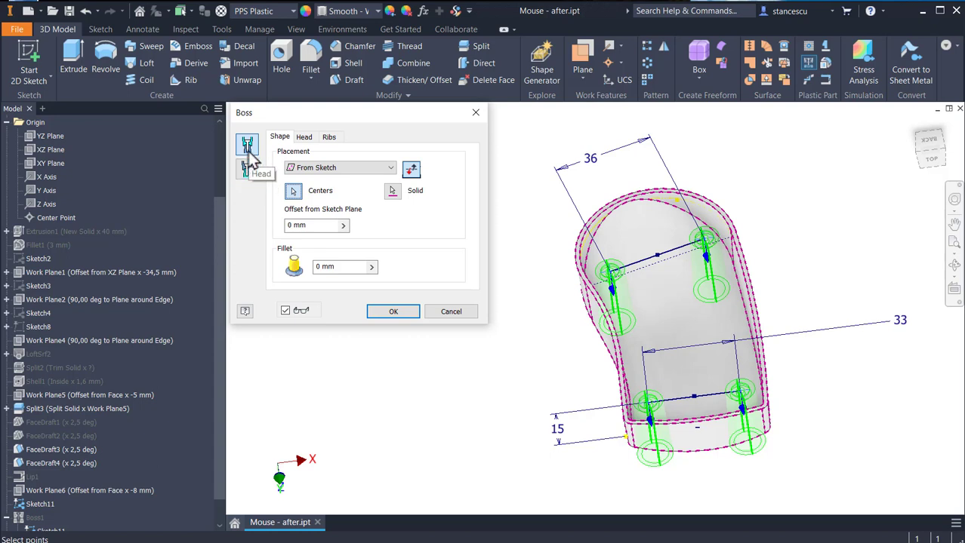
click(249, 169)
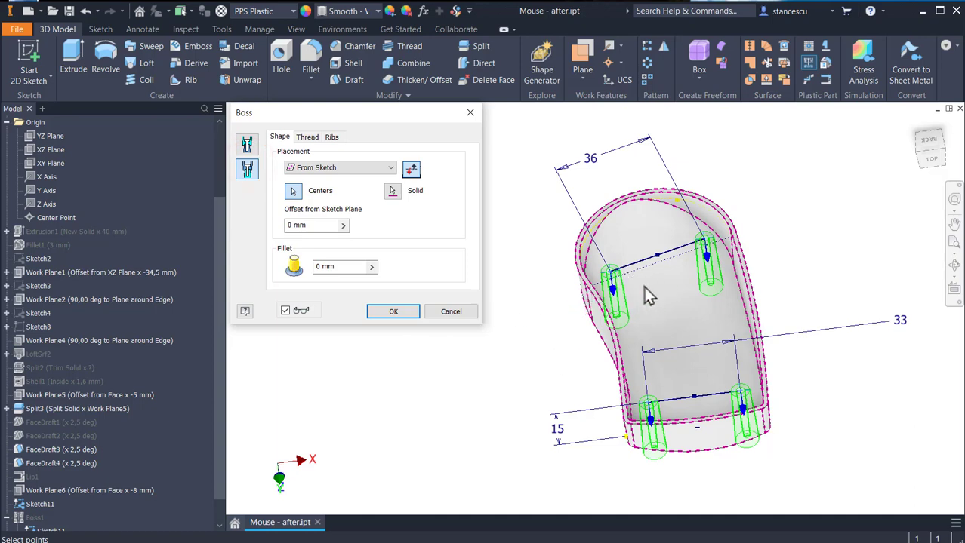
scroll(647, 296, up, 3)
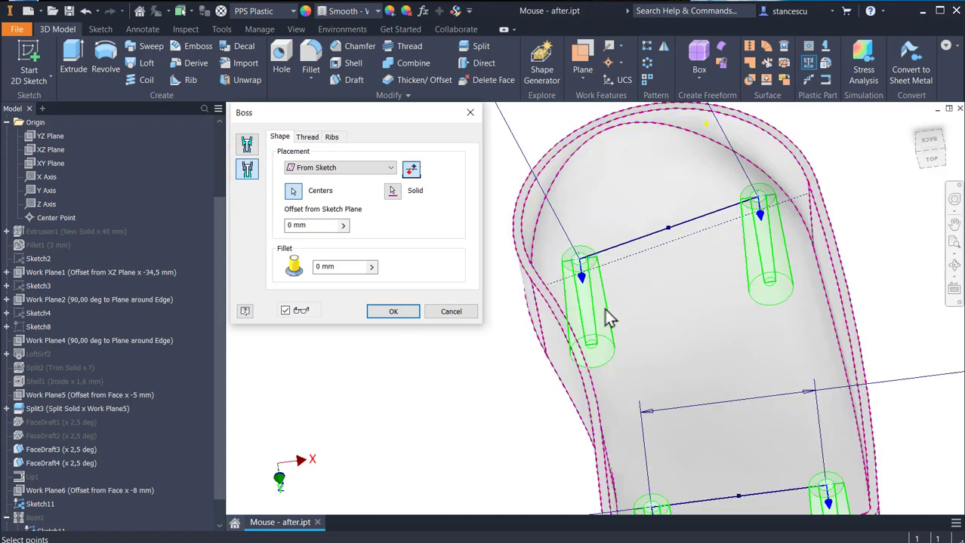
scroll(525, 383, down, 3)
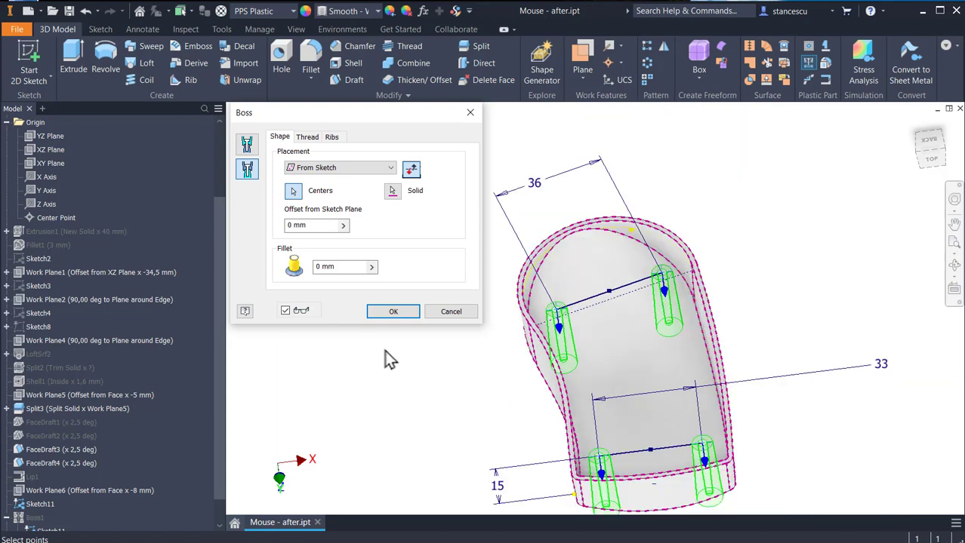
click(307, 138)
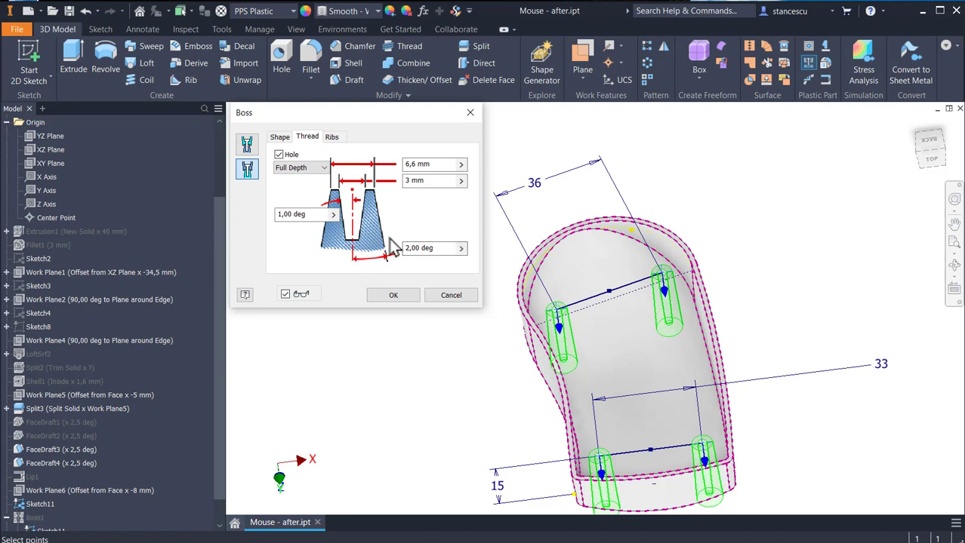
click(438, 163)
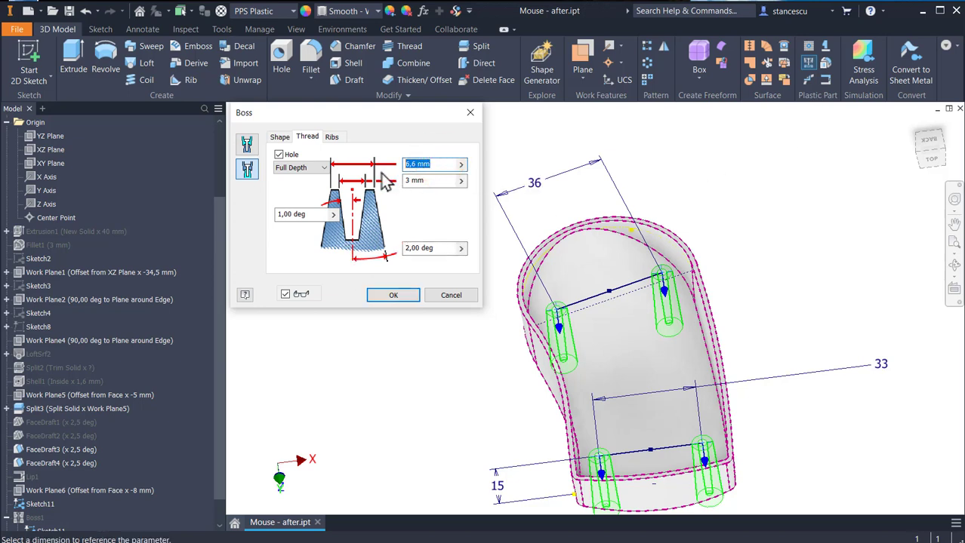
text(7.5)
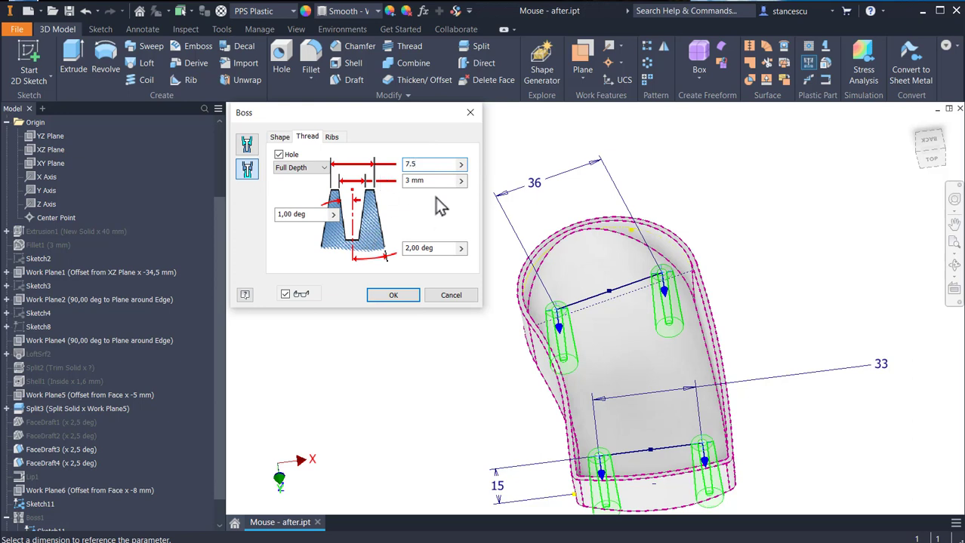
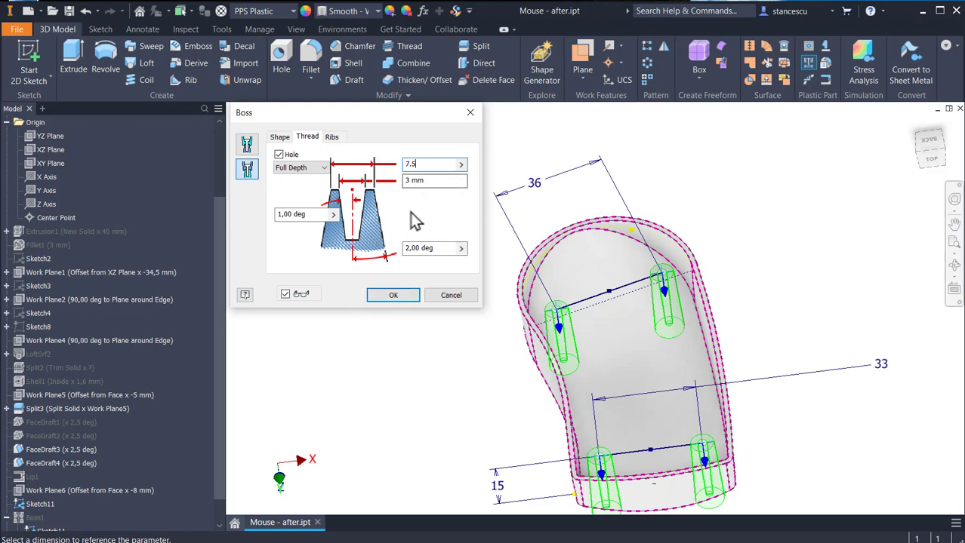
Add three stiffening ribs of 1 mm thickness to each thread boss and create the bosses.
click(333, 139)
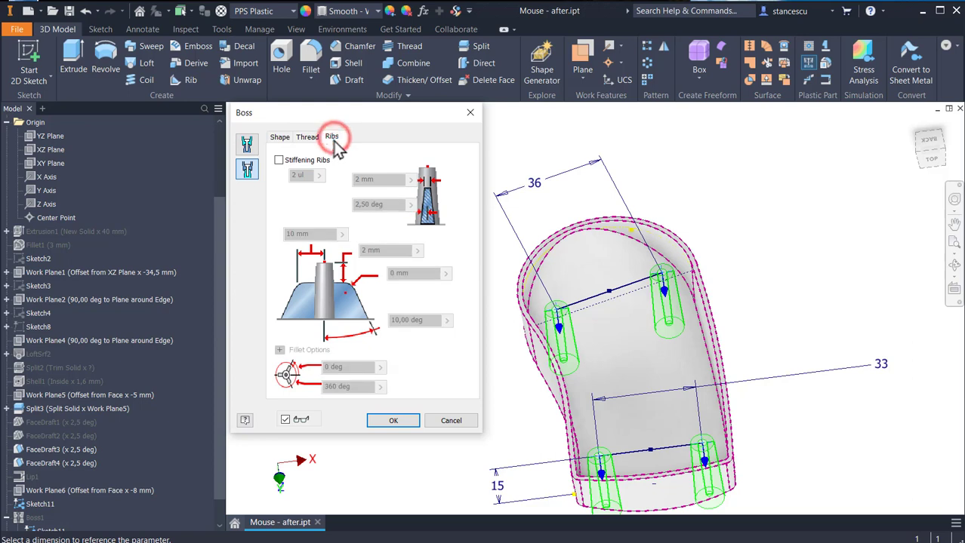
click(279, 160)
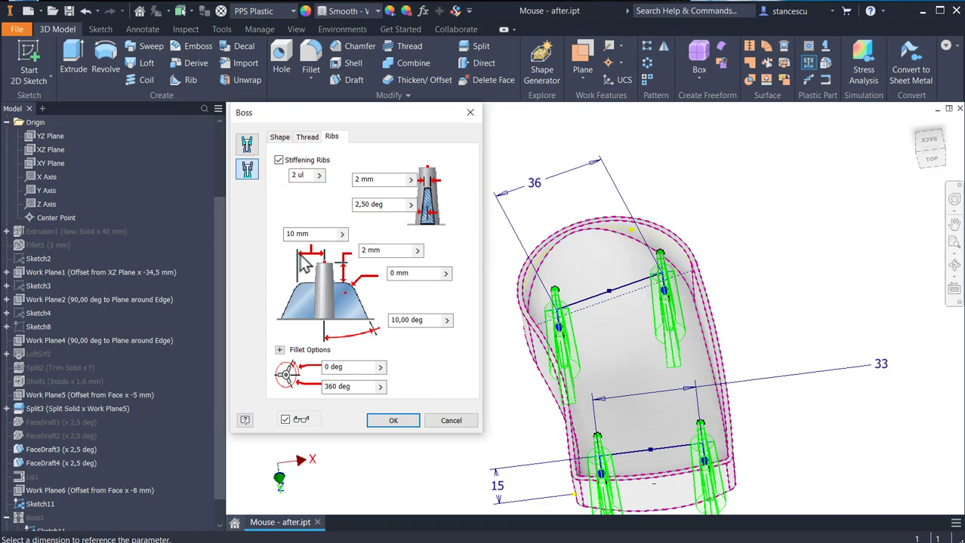
click(299, 175)
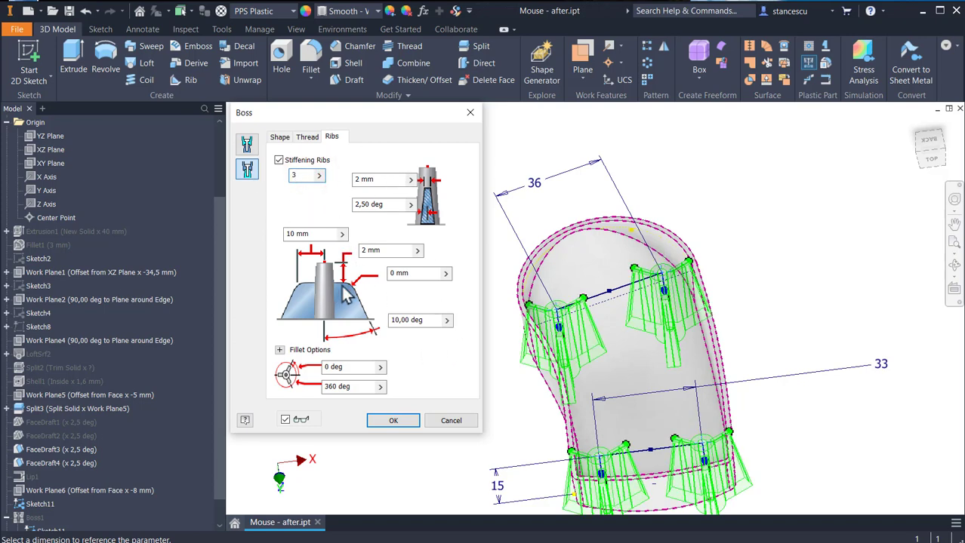
scroll(665, 290, up, 3)
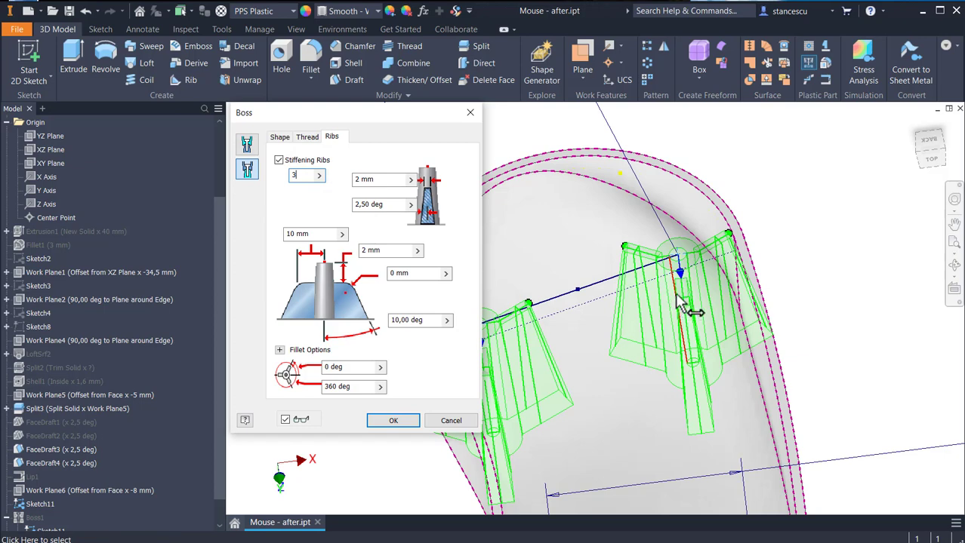
scroll(674, 302, down, 3)
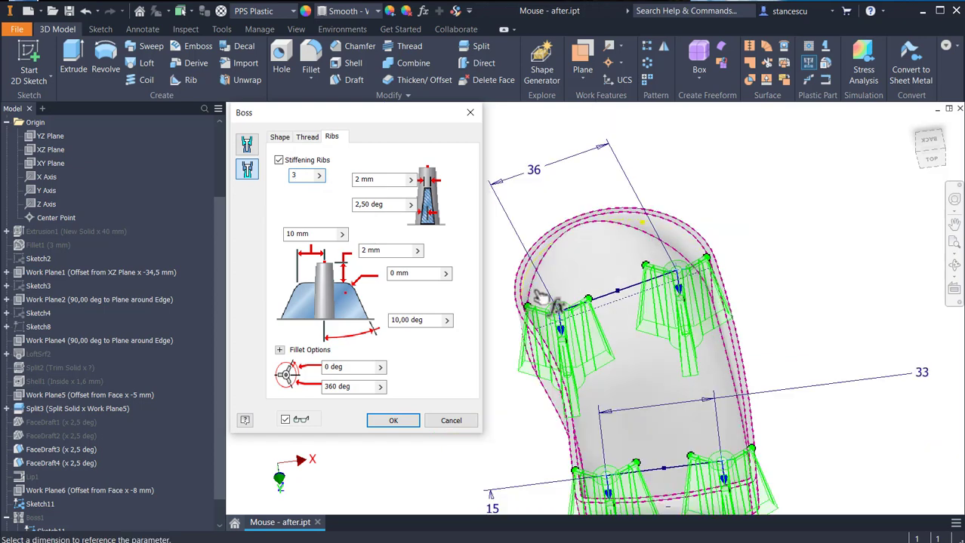
click(370, 181)
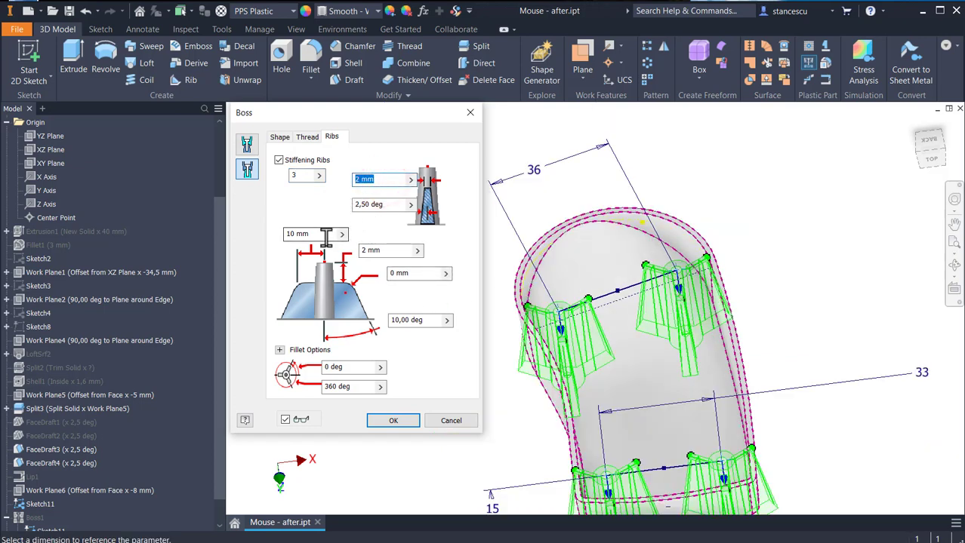
text(1)
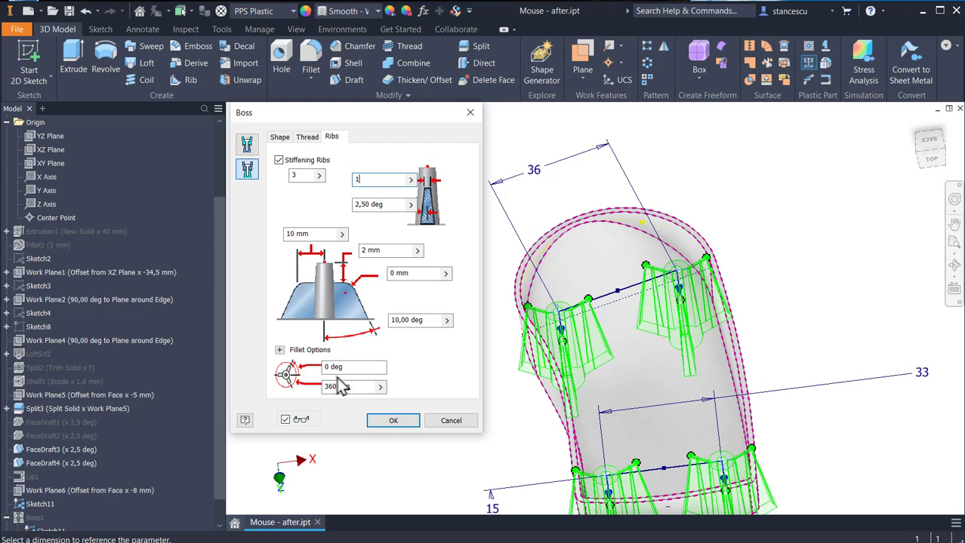
middle_drag(626, 358, 641, 261)
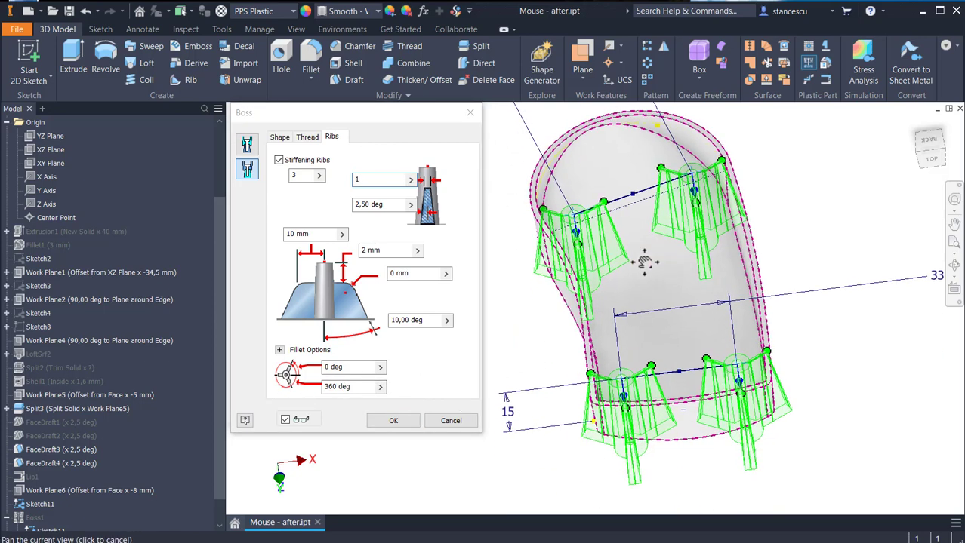
click(390, 424)
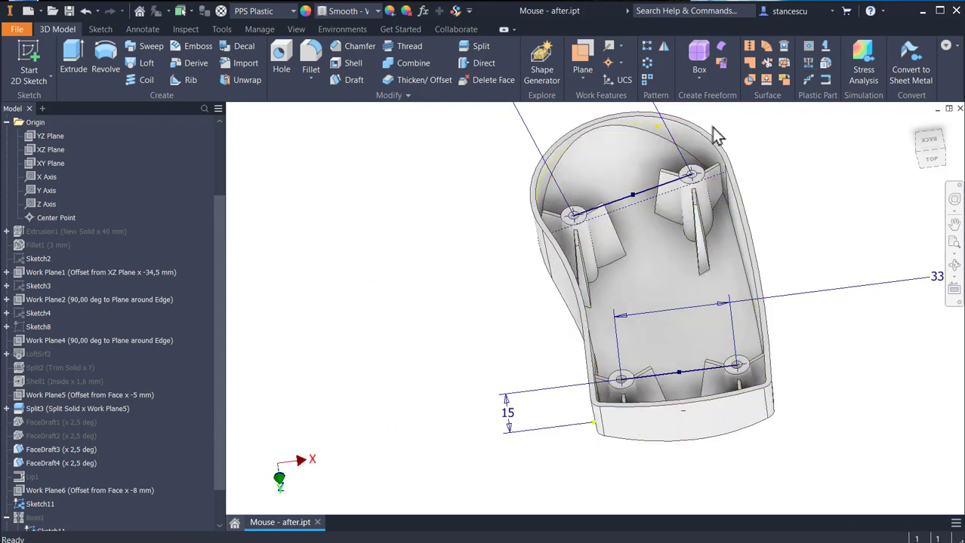
Examine the ribbed thread bosses inside the Lid up close and in the home view.
scroll(717, 143, up, 6)
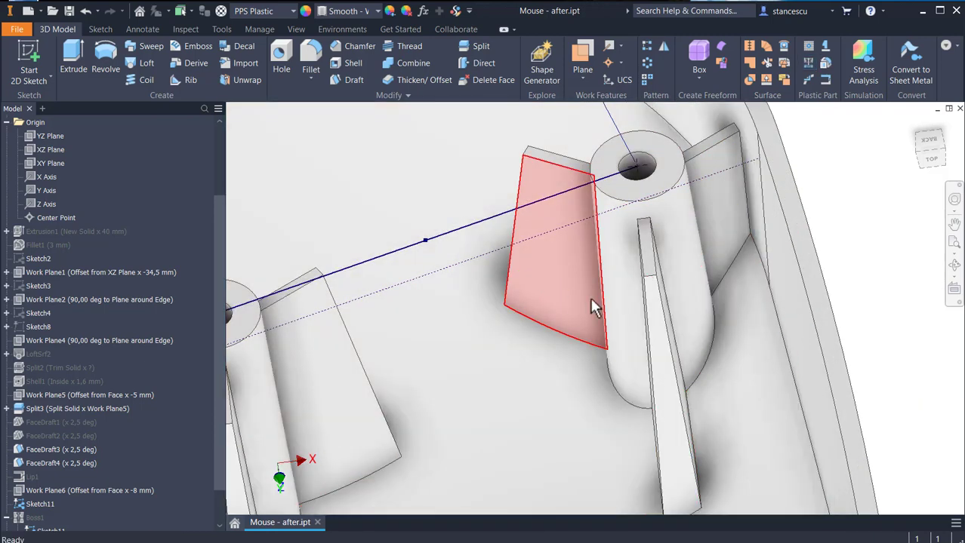
scroll(592, 301, down, 3)
middle_drag(472, 374, 468, 269)
scroll(701, 315, down, 2)
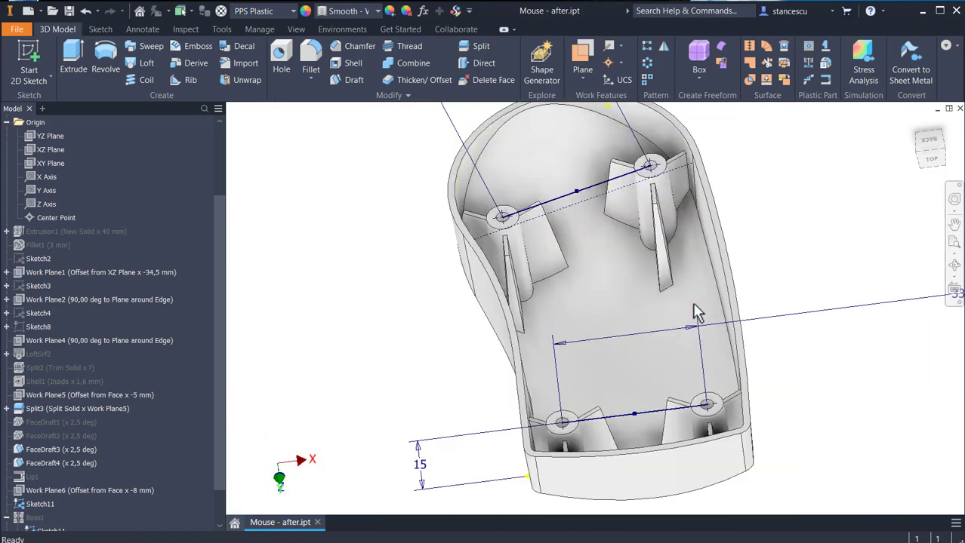
key(F6)
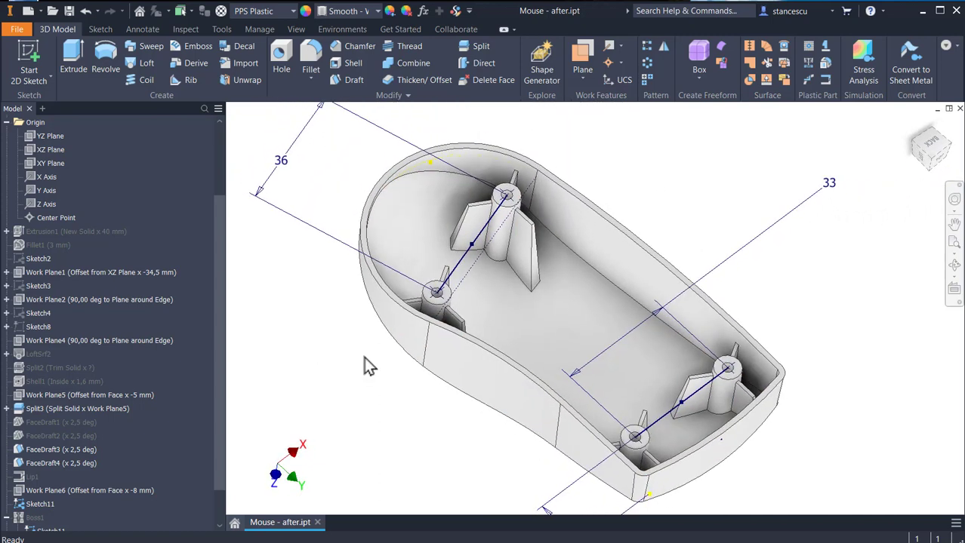
scroll(129, 400, down, 1)
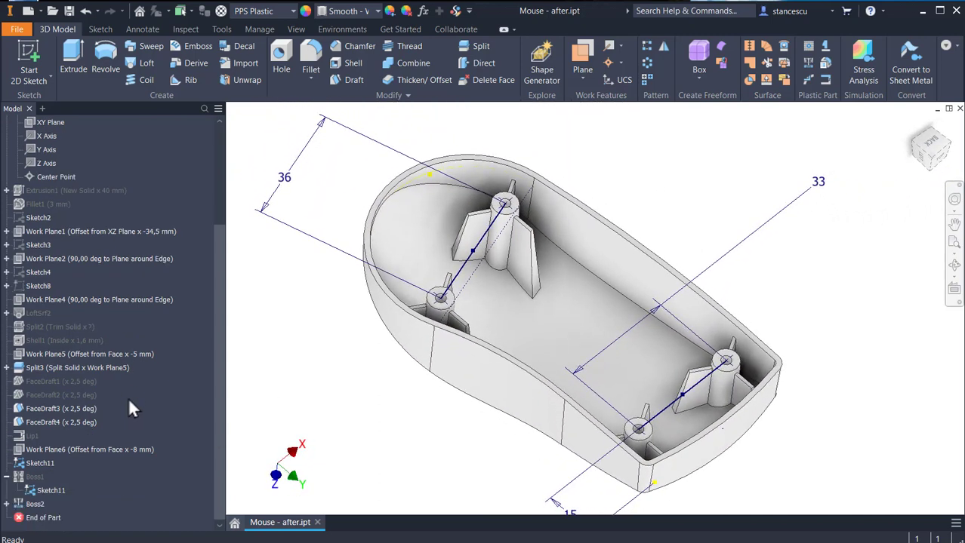
Hide Sketch11, the shared boss point sketch.
right_click(28, 468)
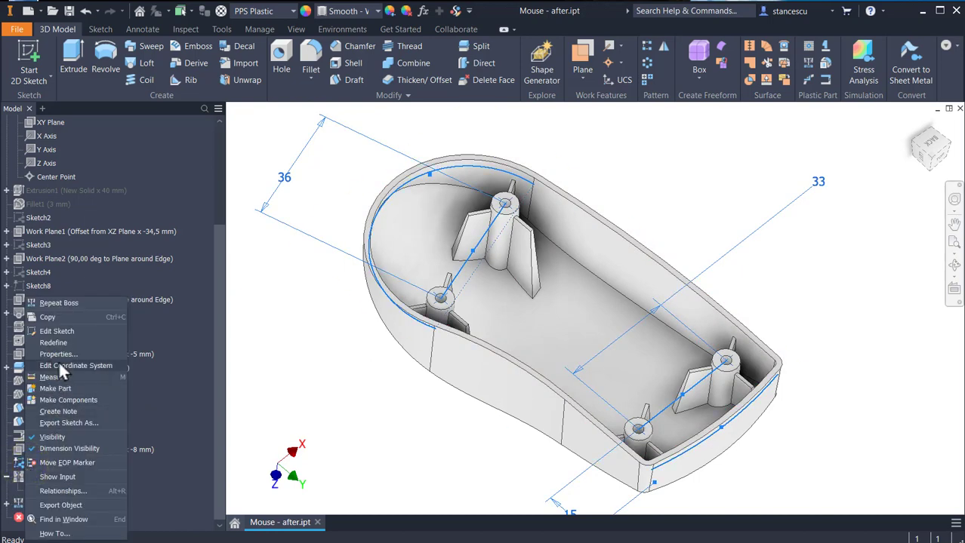
click(74, 435)
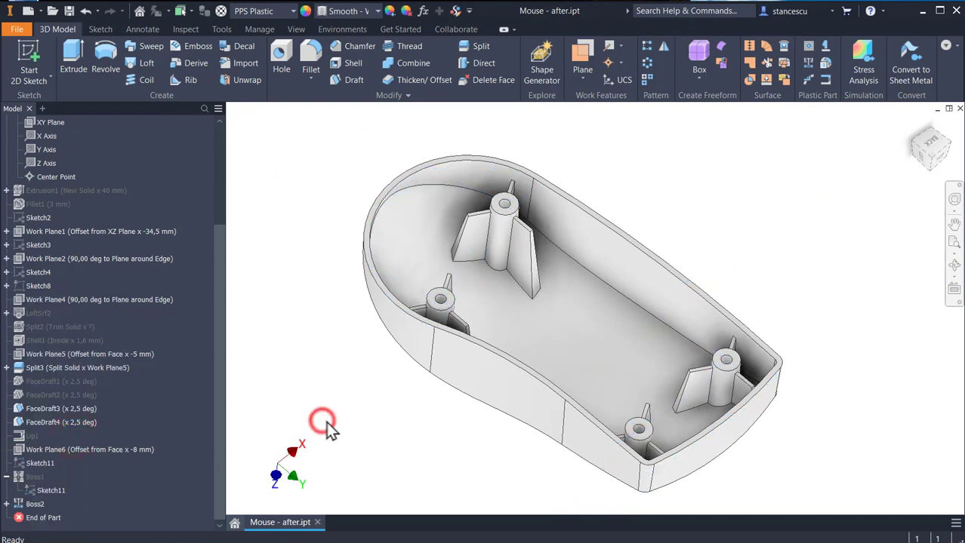
key(F6)
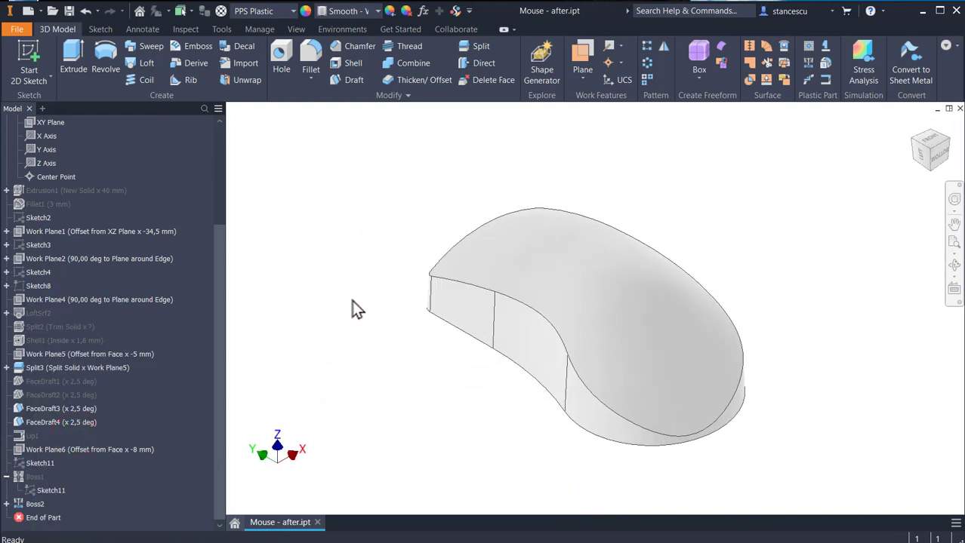
Set up a groove along the Lid's inner rim edges, with the Z axis as pull direction.
shift+middle_drag(263, 381, 706, 354)
scroll(674, 325, down, 2)
mouse_move(674, 324)
shift+middle_down()
mouse_move(674, 336)
mouse_move(692, 331)
shift+middle_up()
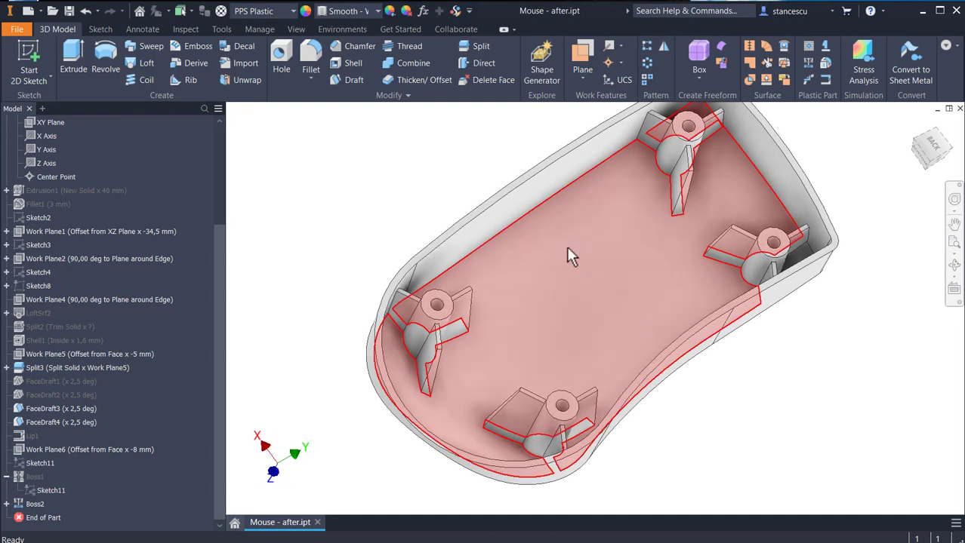
middle_drag(434, 183, 327, 283)
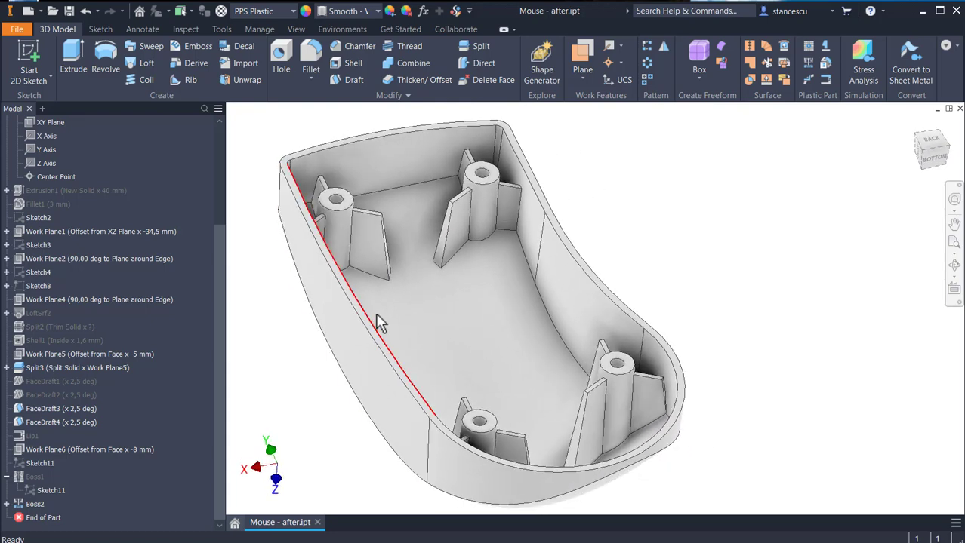
shift+middle_drag(379, 323, 521, 283)
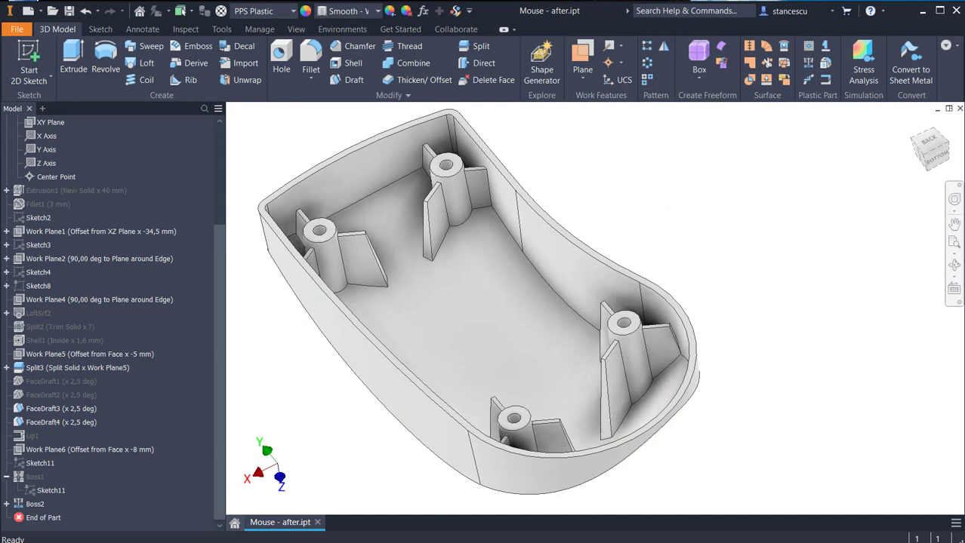
click(825, 81)
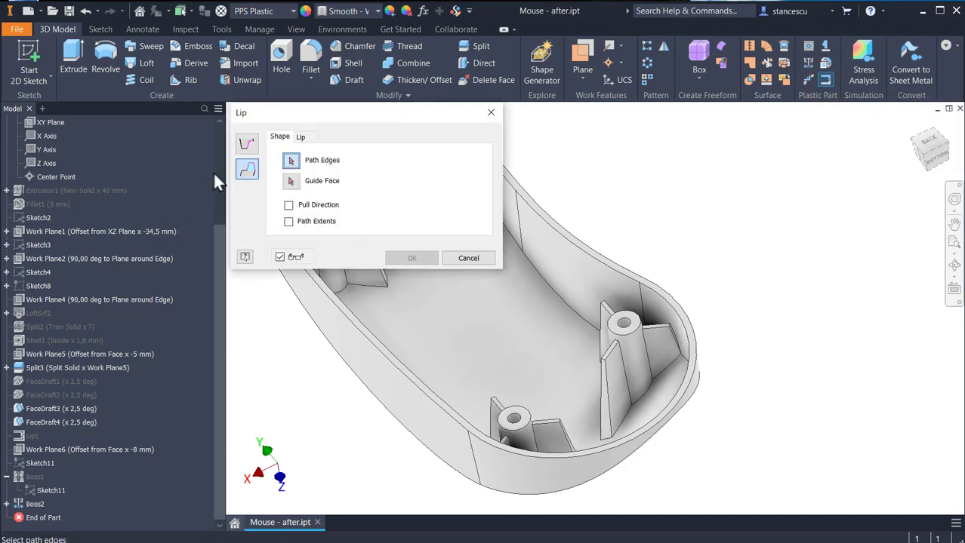
click(251, 145)
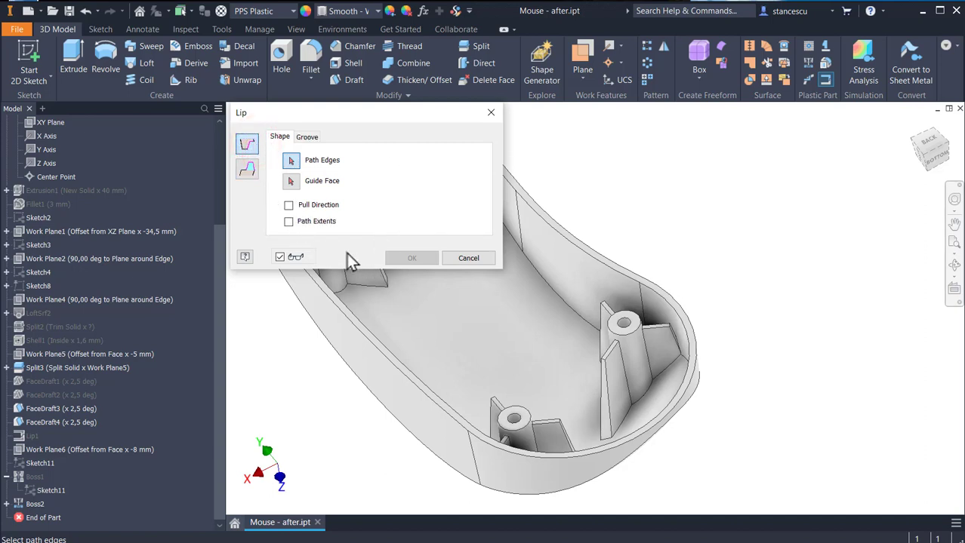
click(597, 270)
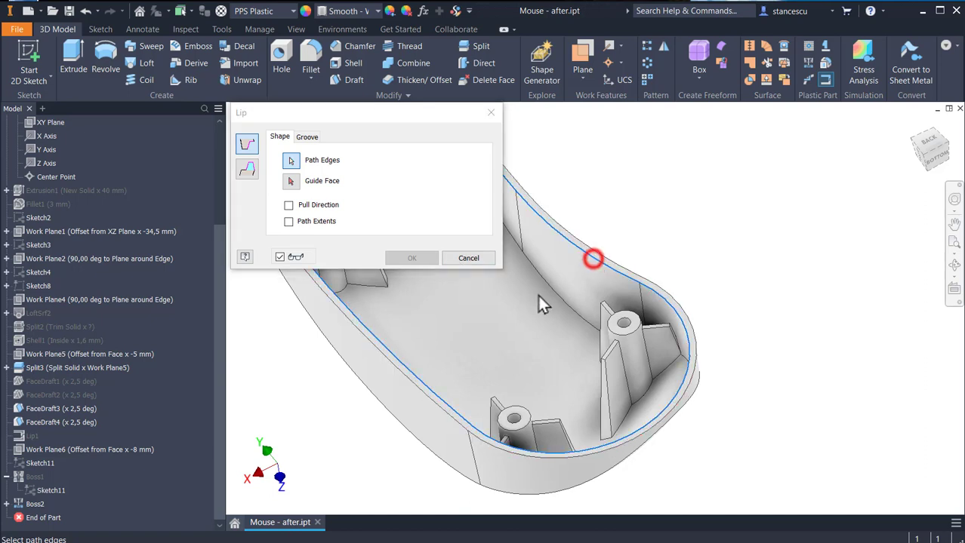
click(289, 205)
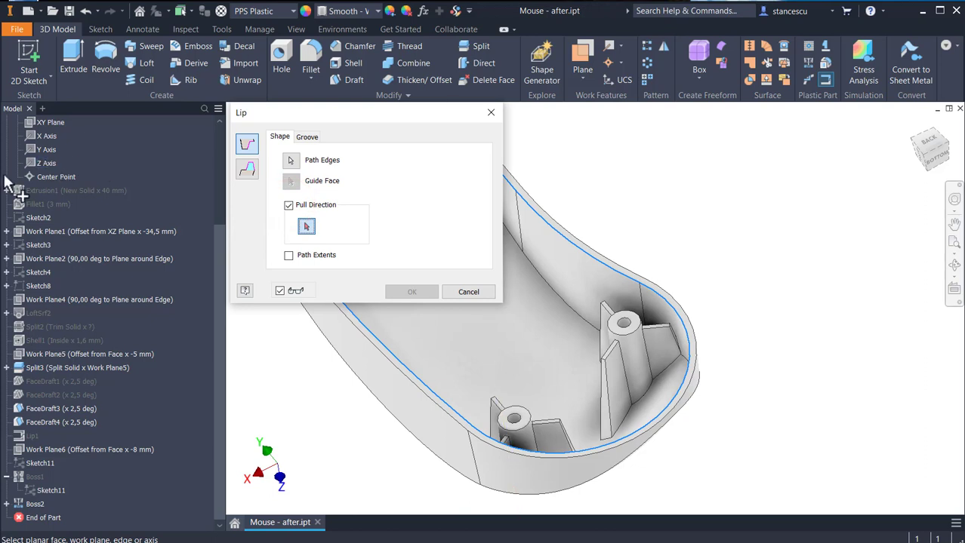
click(44, 164)
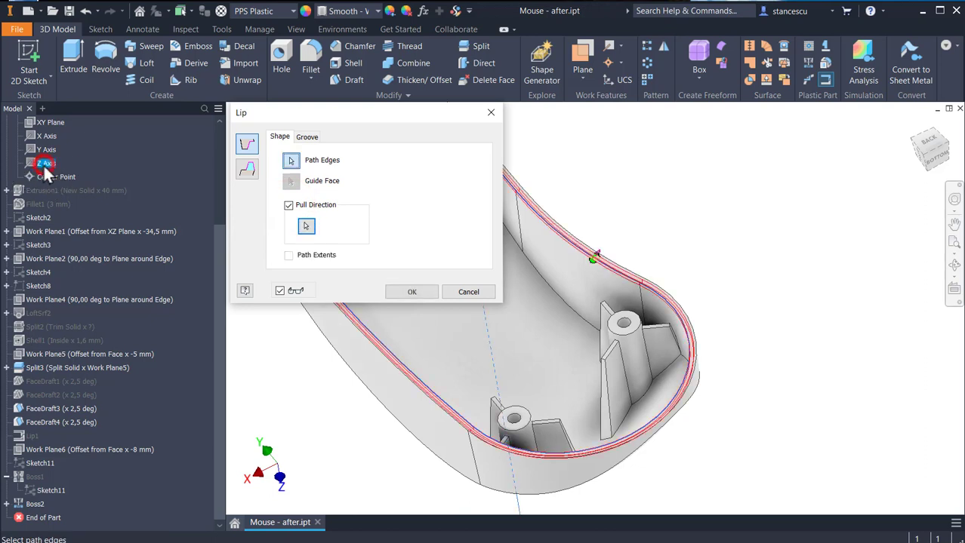
Create the Lid groove with 1 mm height and width, 0 mm shoulder, 0 deg draft and 0.6 mm clearance.
middle_drag(657, 223, 830, 337)
middle_drag(805, 270, 785, 165)
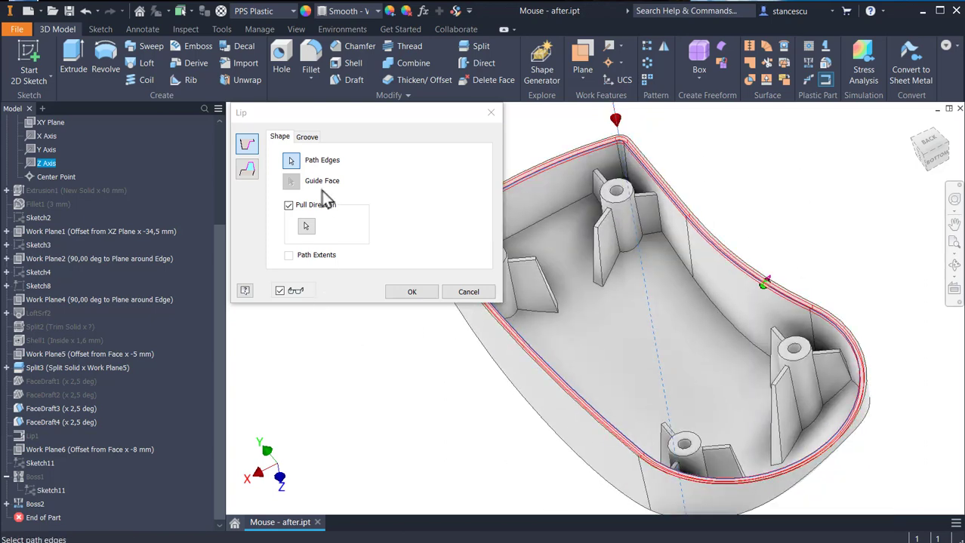
click(317, 137)
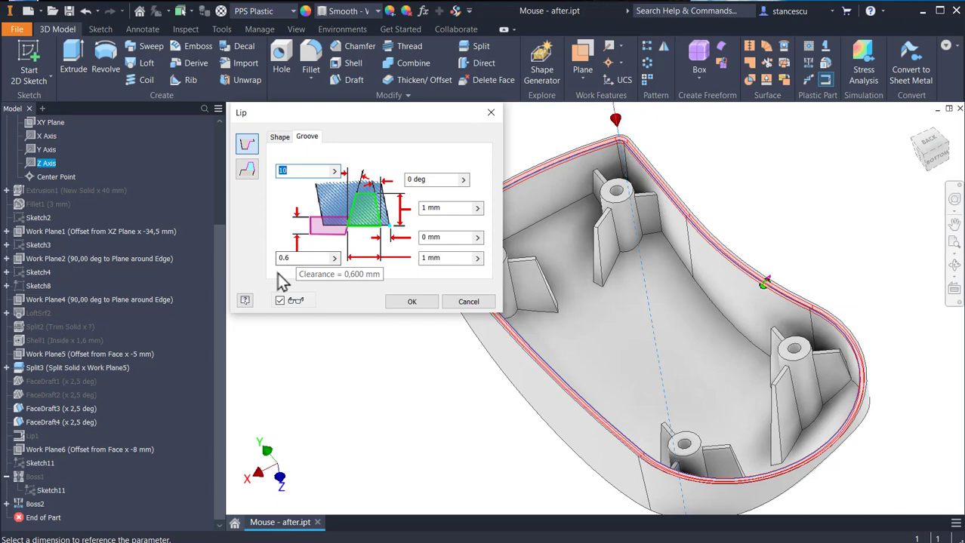
click(412, 303)
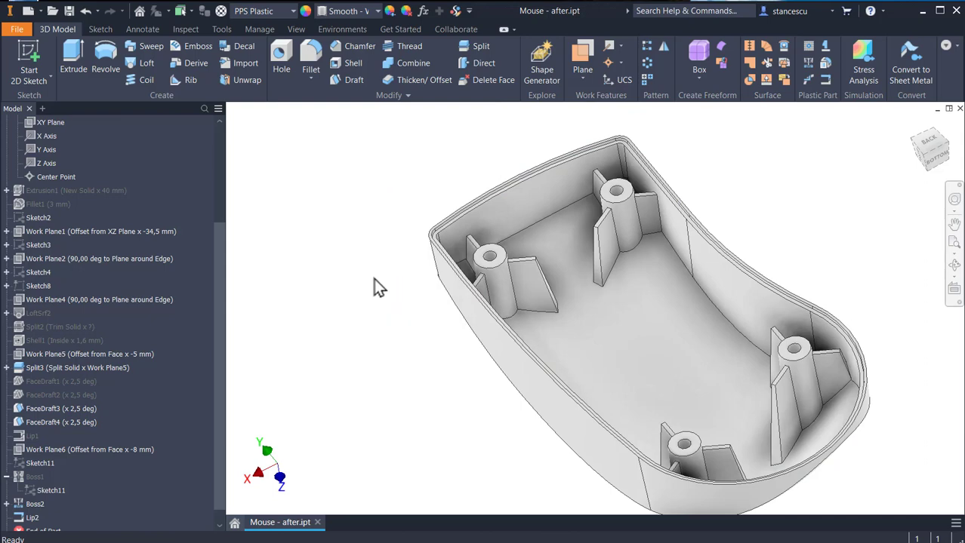
Make the Base body visible again together with the Lid.
key(F6)
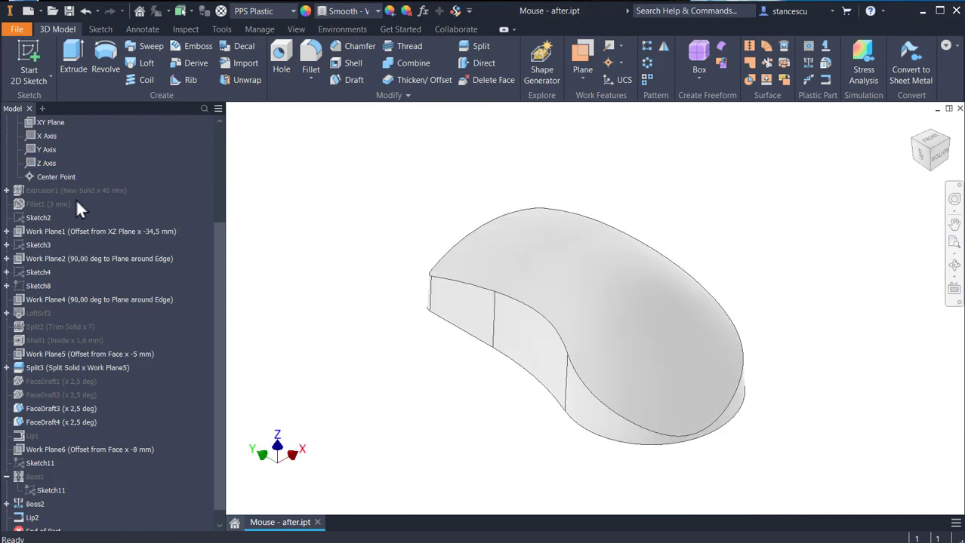
scroll(83, 189, up, 4)
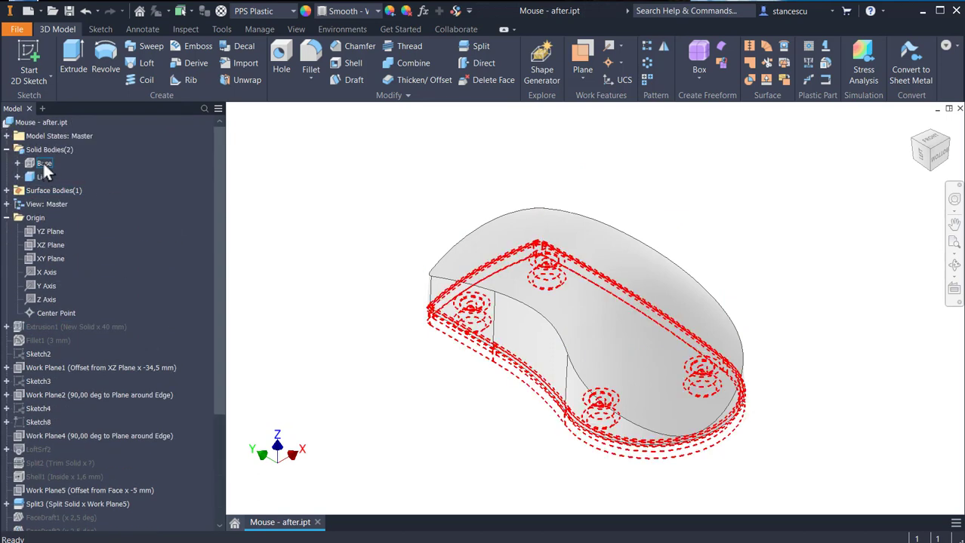
right_click(30, 163)
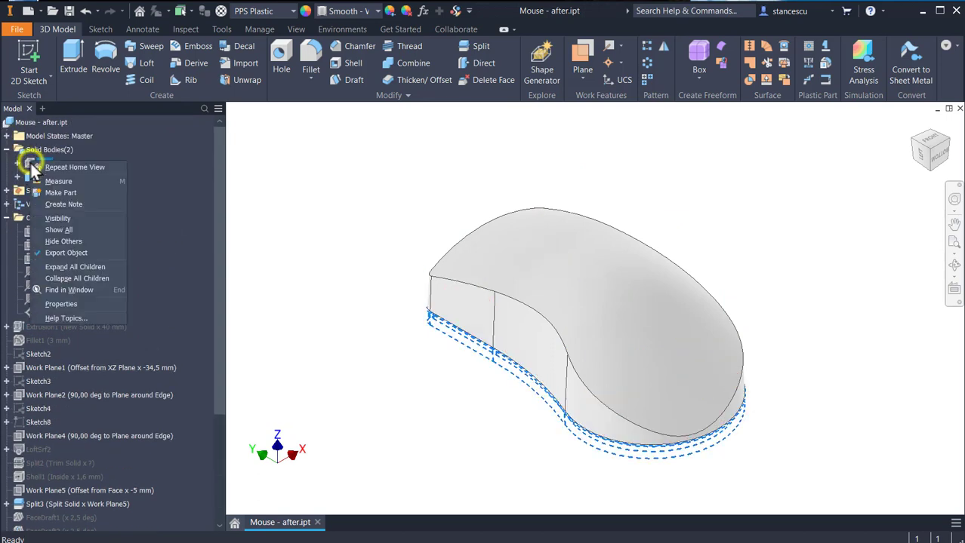
click(71, 220)
click(394, 185)
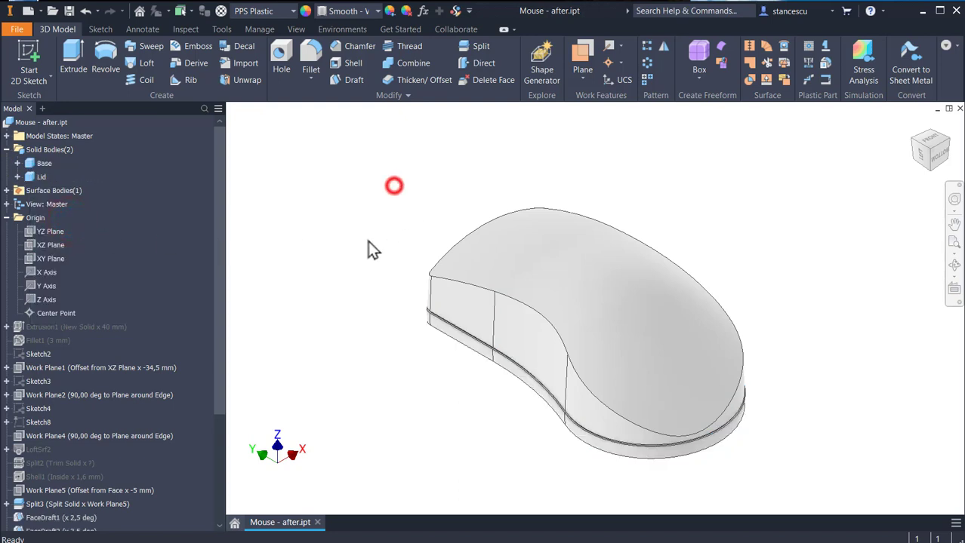
Section the assembled mouse with a half section parallel to the Lid's flat side face, offset -3.25 mm inward.
scroll(520, 371, up, 3)
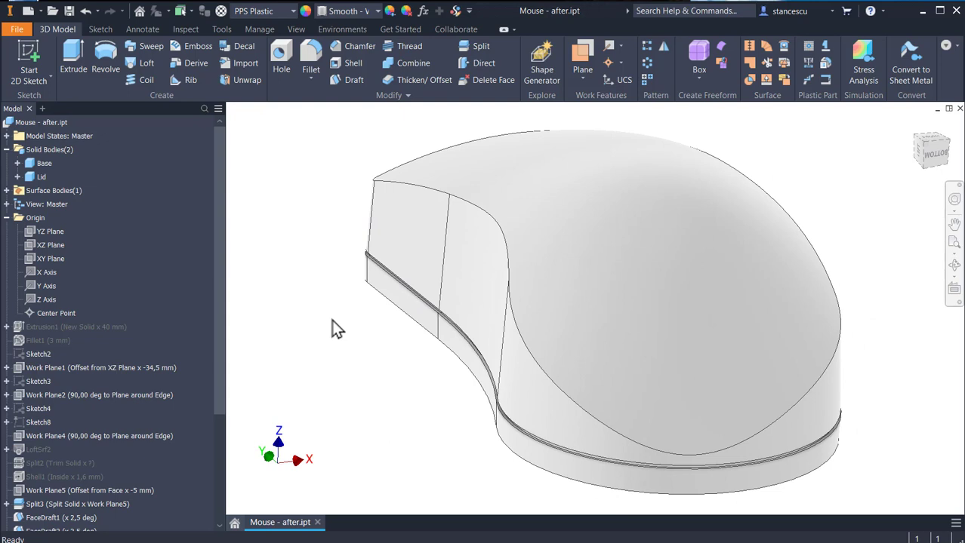
click(295, 172)
key(F6)
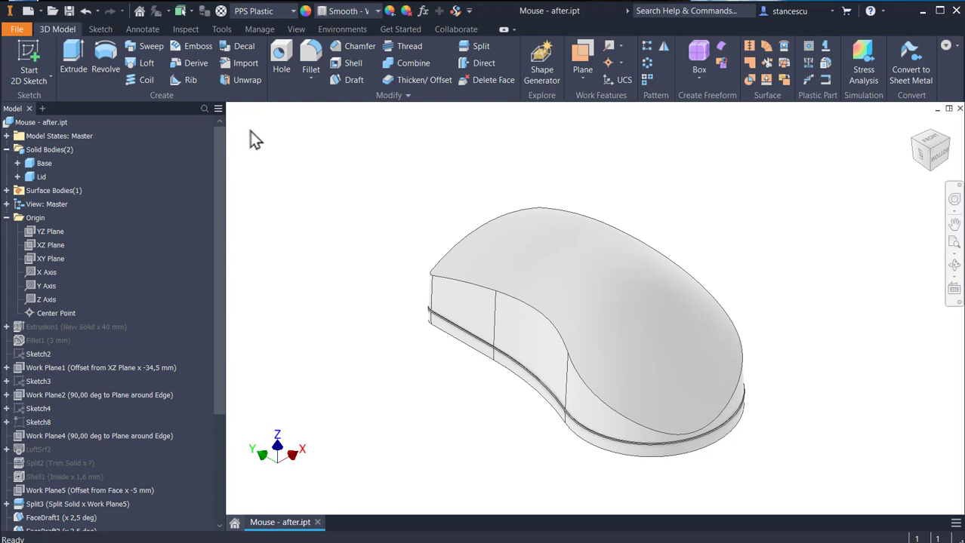
click(297, 29)
click(161, 63)
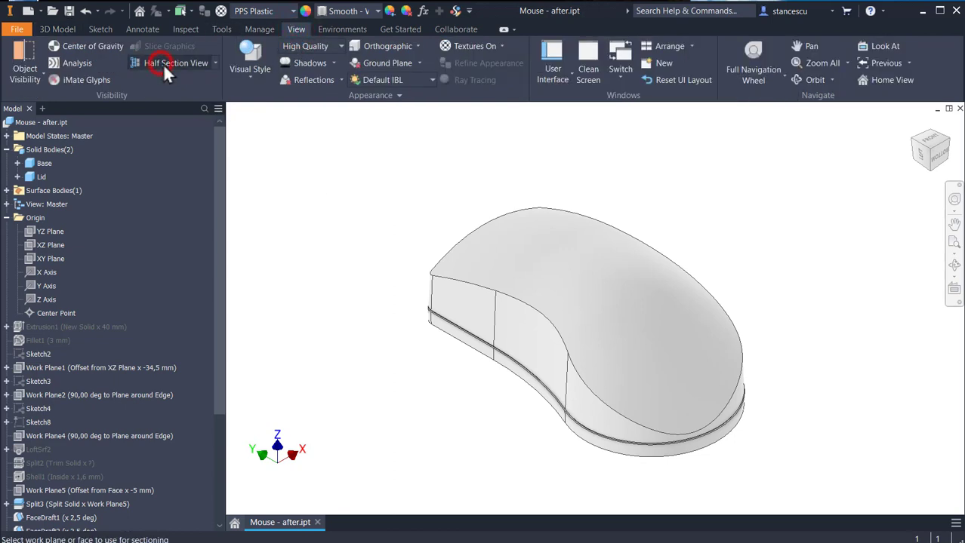
click(464, 303)
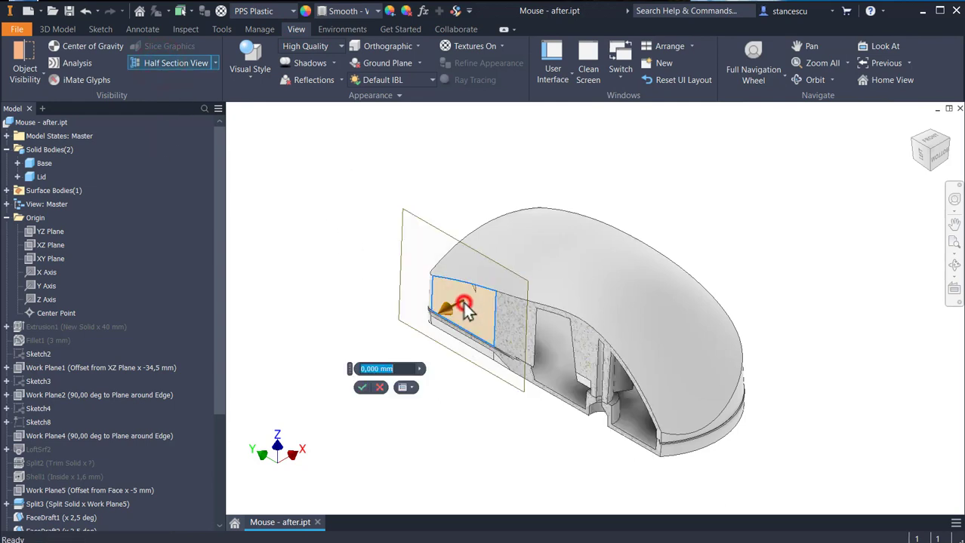
drag(463, 303, 462, 327)
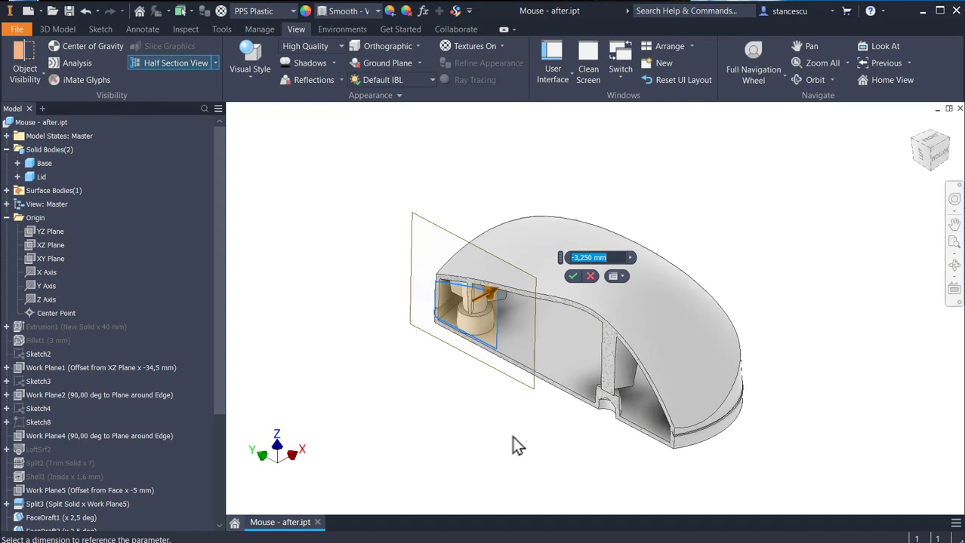
Shift the section plane to a -1.5 mm offset, examine the bosses and lip joint in cross-section, and discard the section.
shift+middle_drag(512, 445, 621, 353)
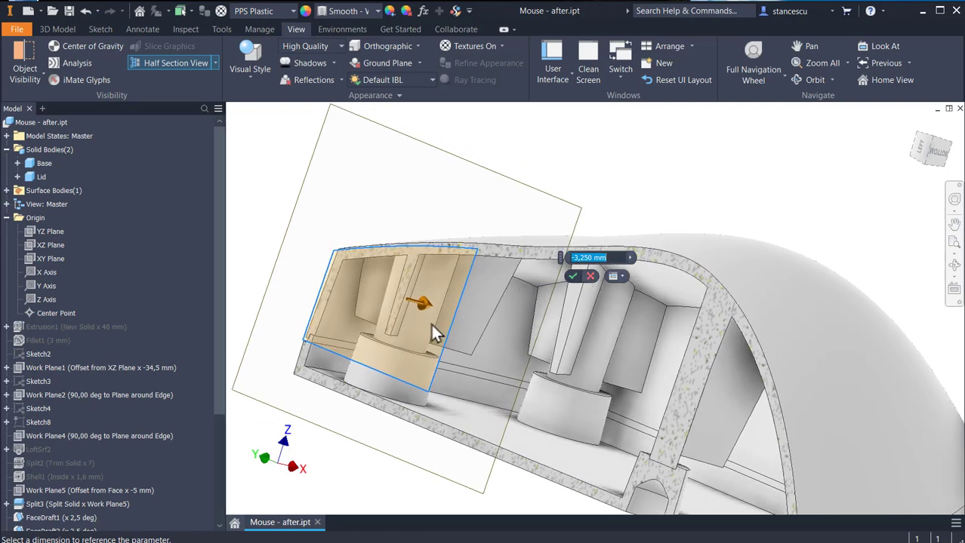
drag(425, 301, 415, 299)
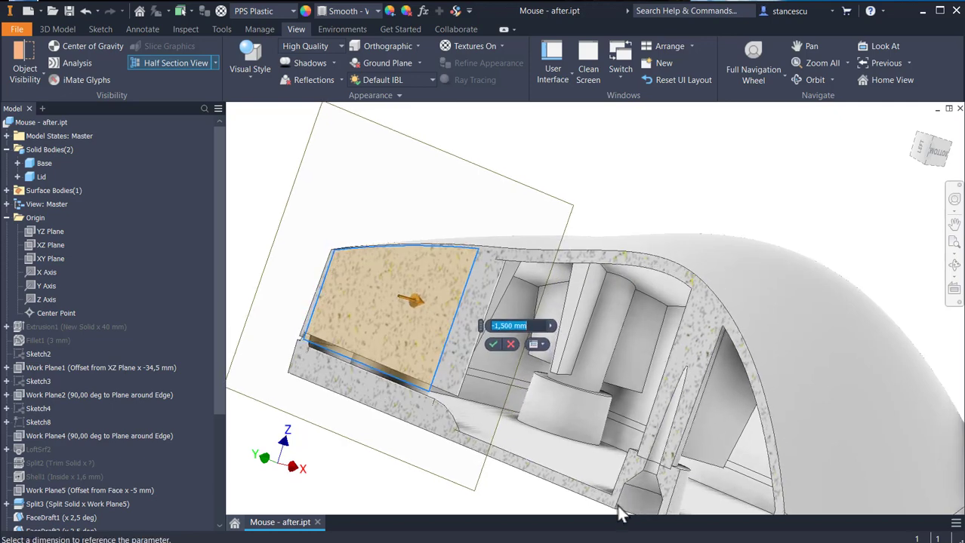
middle_drag(630, 411, 624, 306)
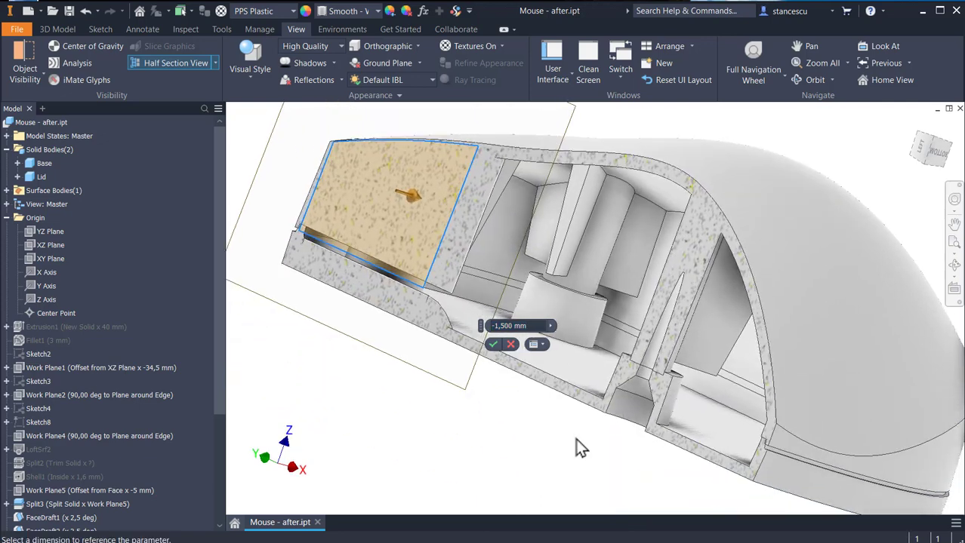
shift+middle_drag(576, 439, 588, 433)
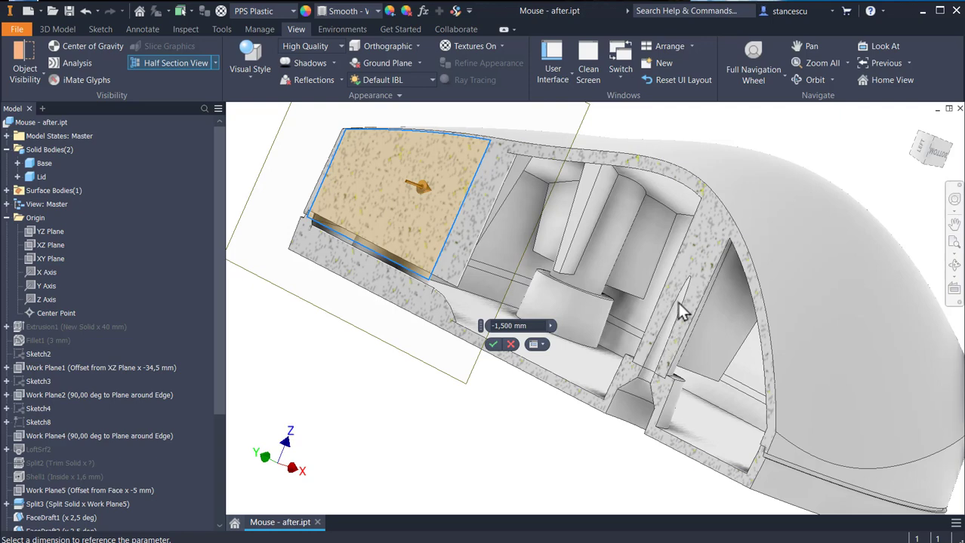
click(512, 346)
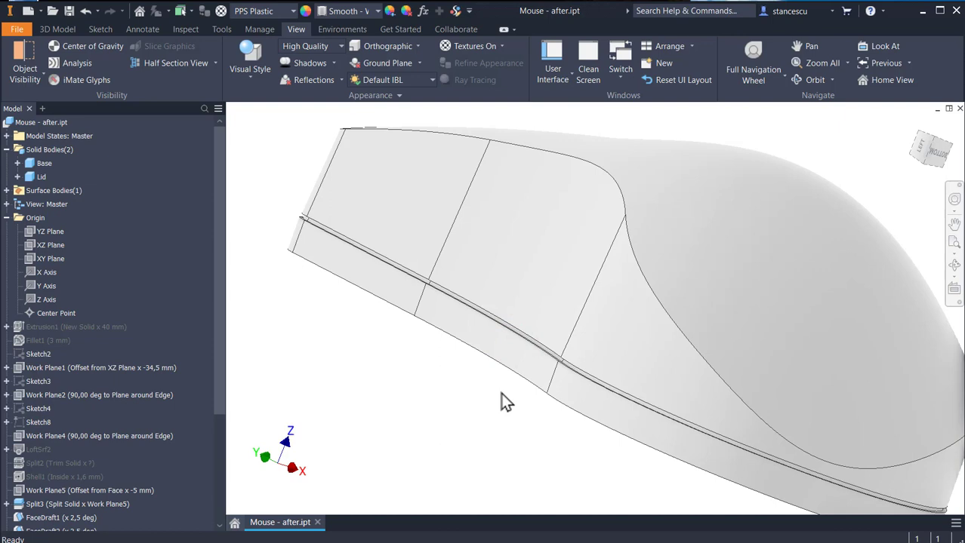
key(F6)
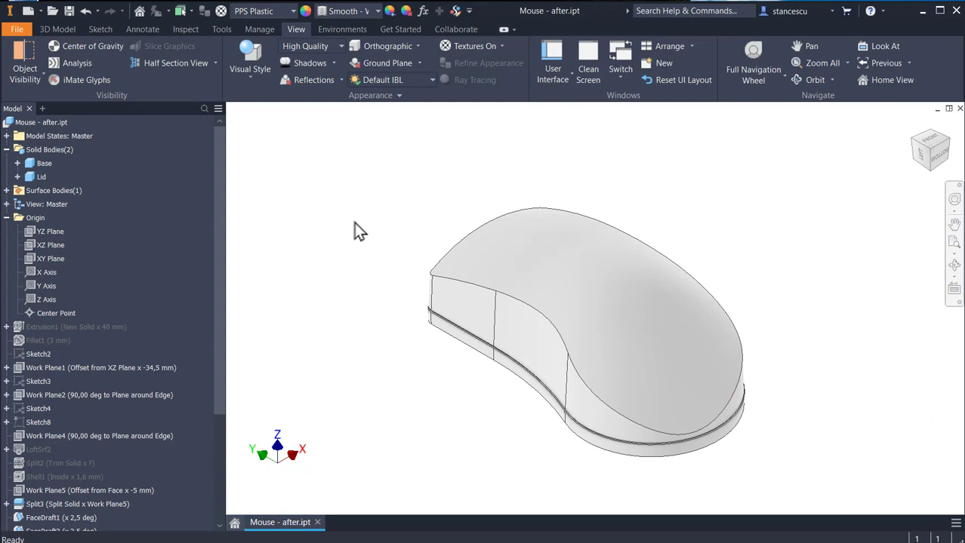
Fillet the edges around the Lid's curved top surface with a 3 mm radius.
click(520, 298)
click(534, 295)
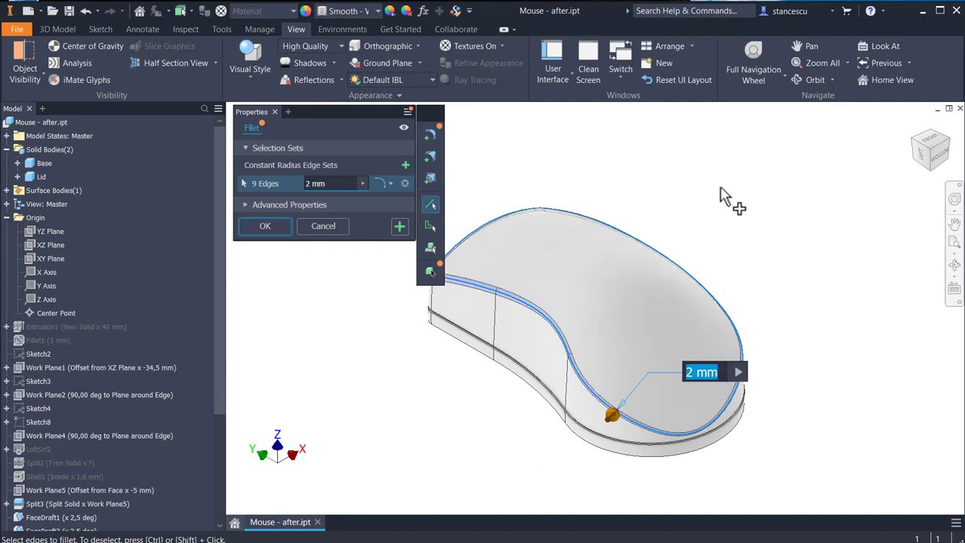
text(3)
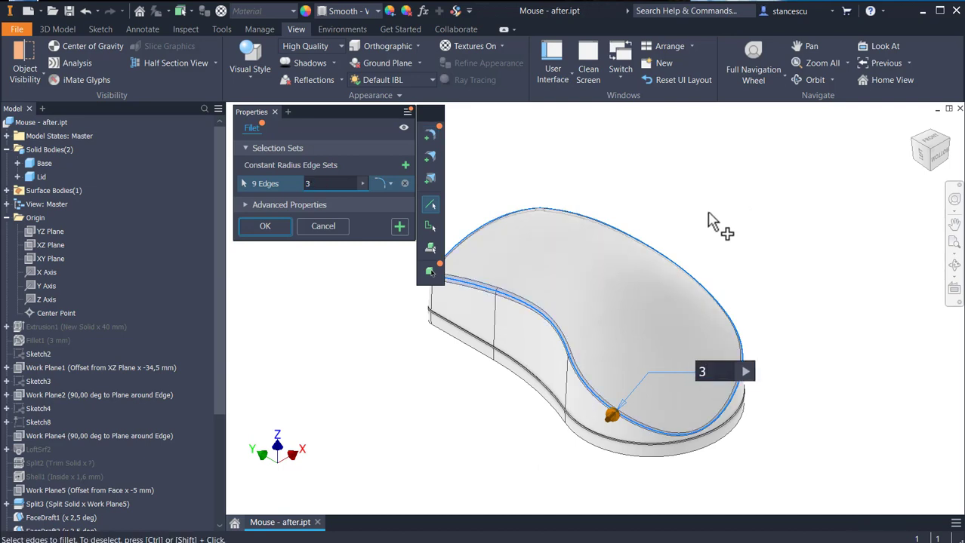
click(397, 226)
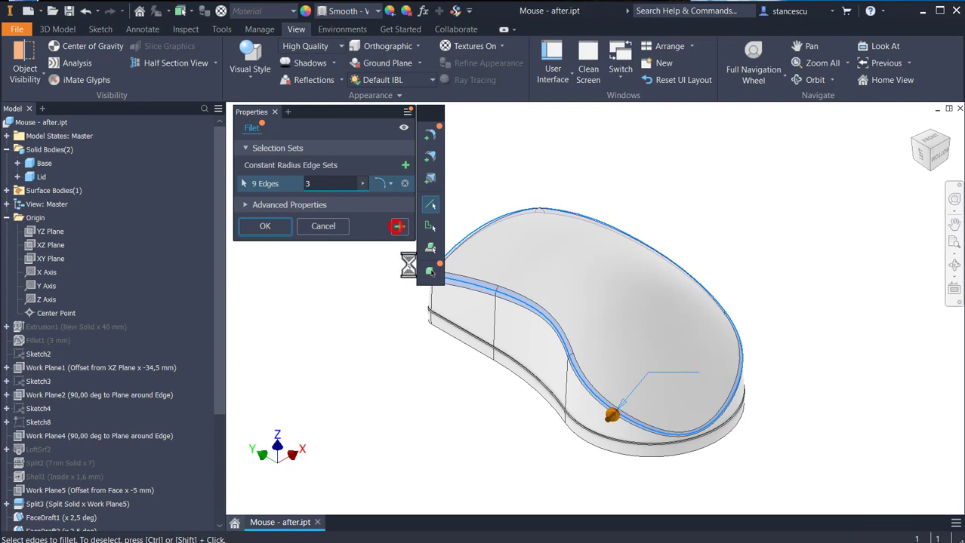
Fillet the outer bottom edges of the Base with a 2 mm radius and review the end of the feature list.
click(523, 385)
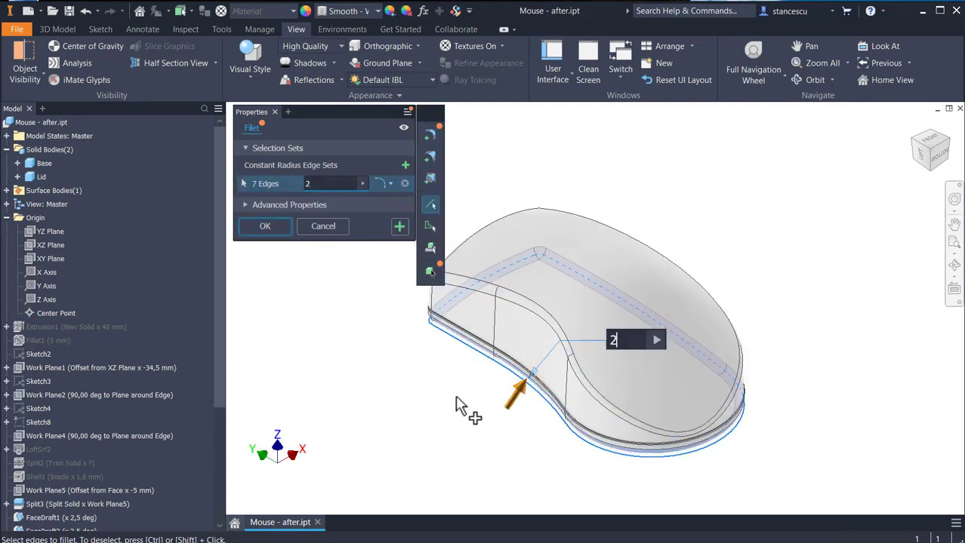
click(265, 226)
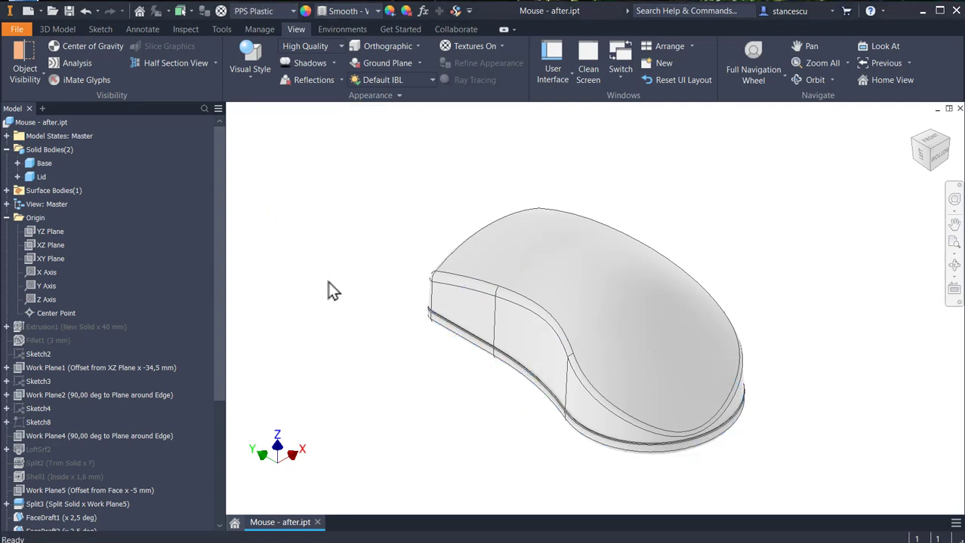
drag(219, 387, 237, 441)
drag(216, 408, 224, 529)
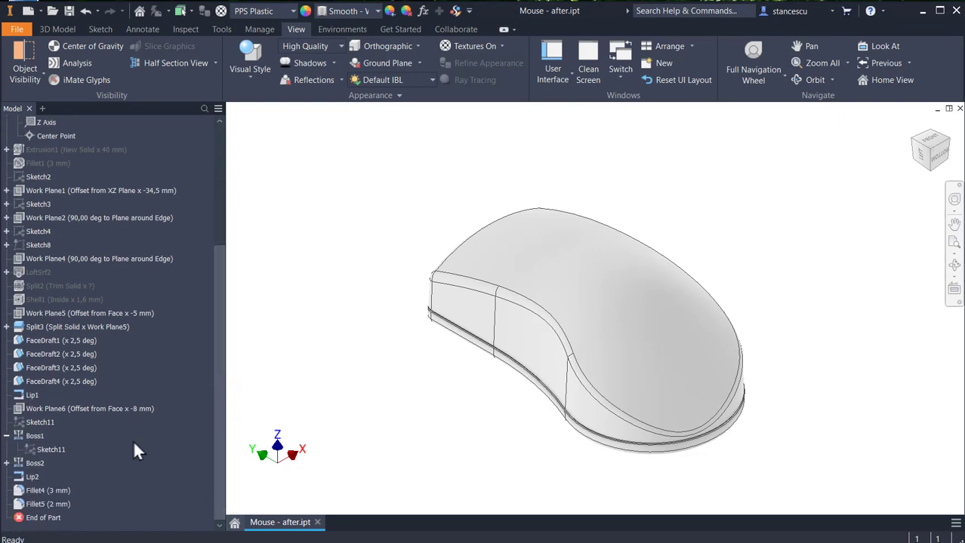
Edit the first boss feature and set its fillet radius to 0.5 mm.
double_click(20, 436)
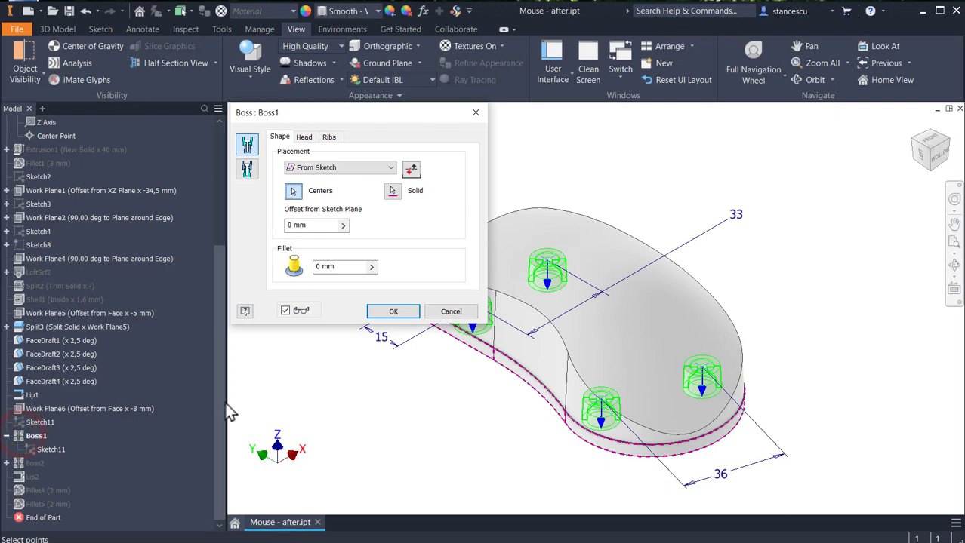
click(339, 266)
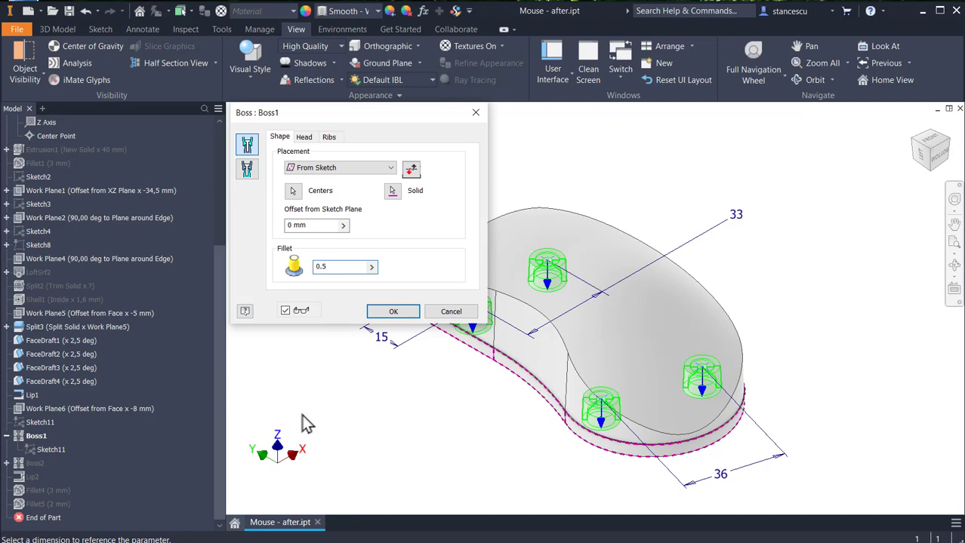
scroll(694, 400, up, 3)
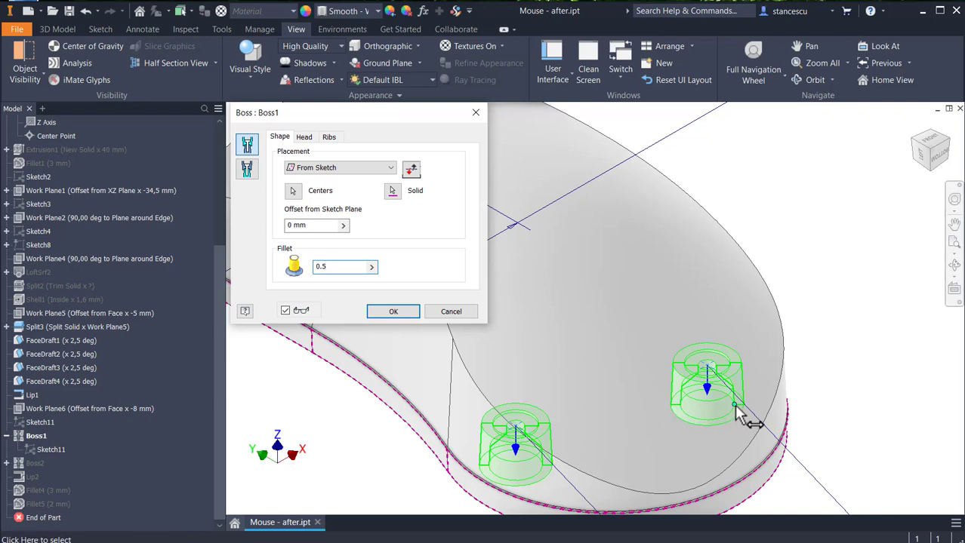
click(393, 313)
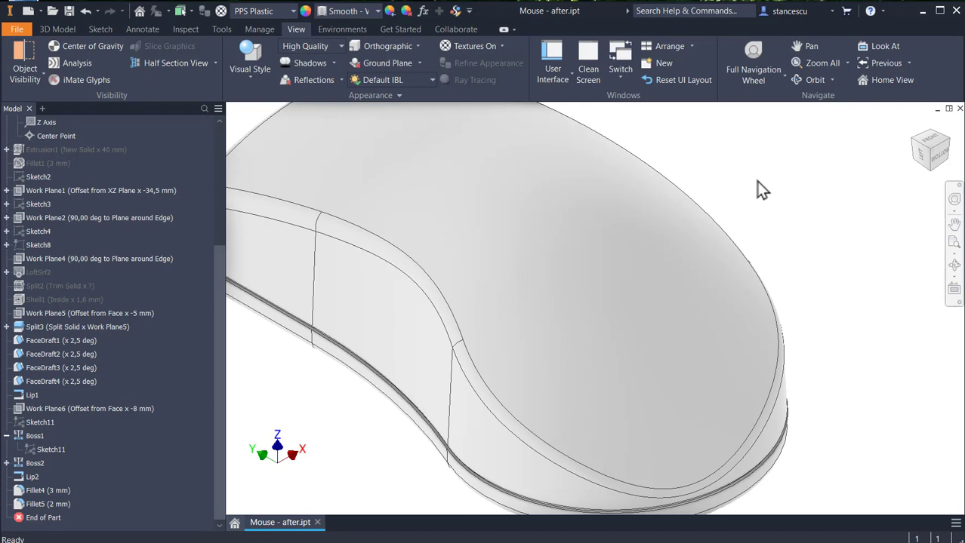
key(F6)
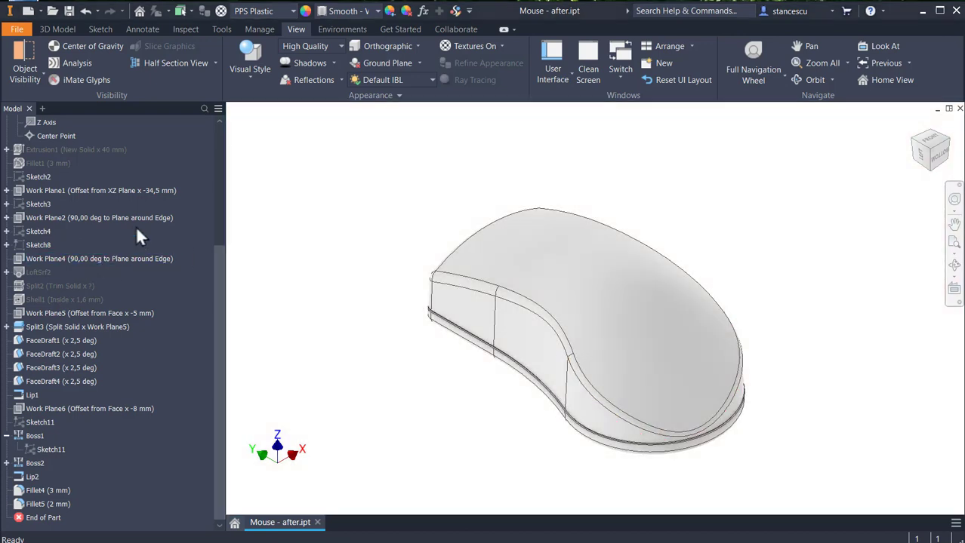
Calculate the physical properties of the whole mouse part in its iProperties and copy the volume value with its unit.
scroll(136, 226, up, 2)
scroll(120, 227, up, 3)
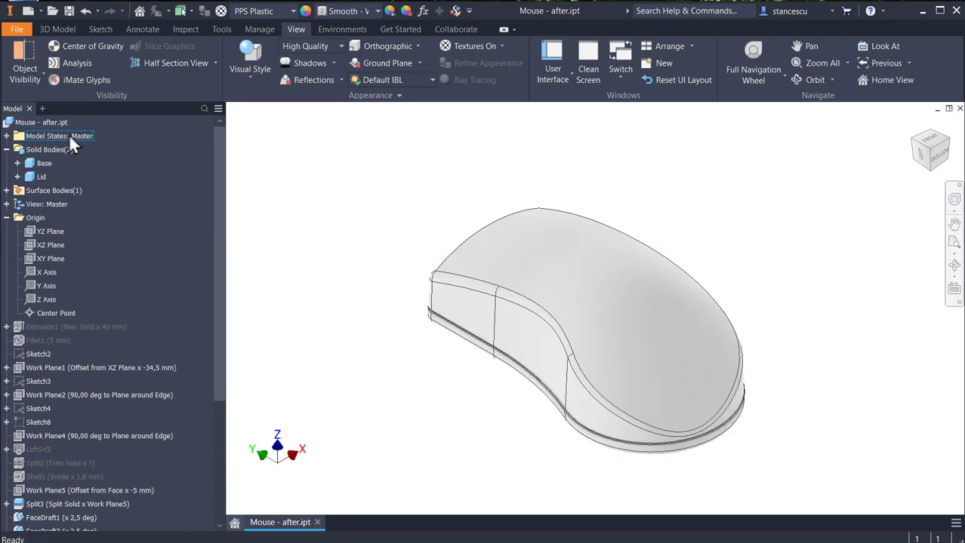
right_click(9, 127)
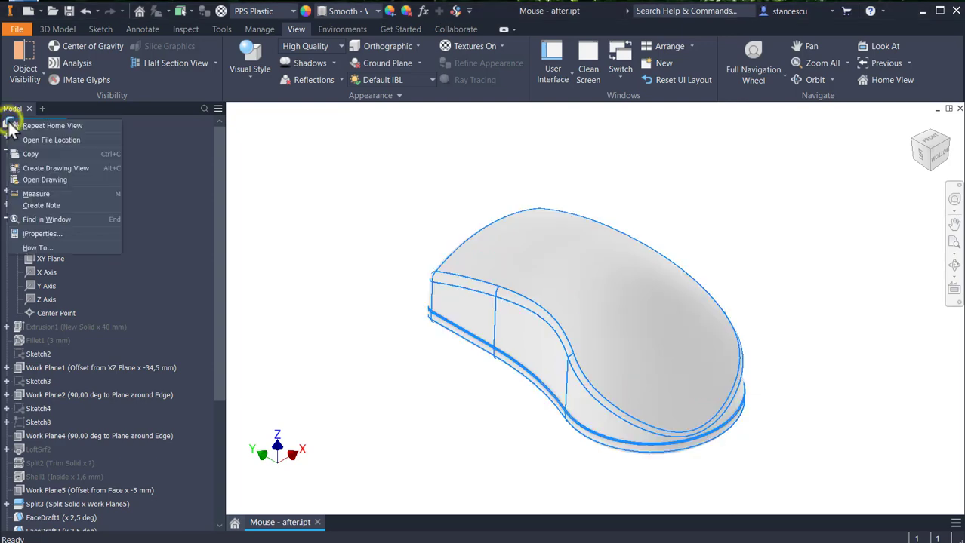
click(66, 234)
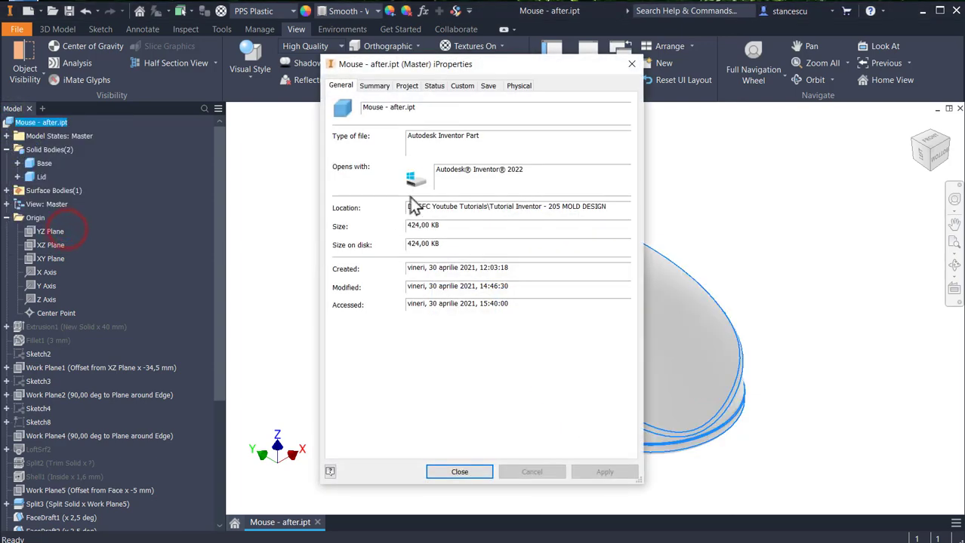
click(519, 85)
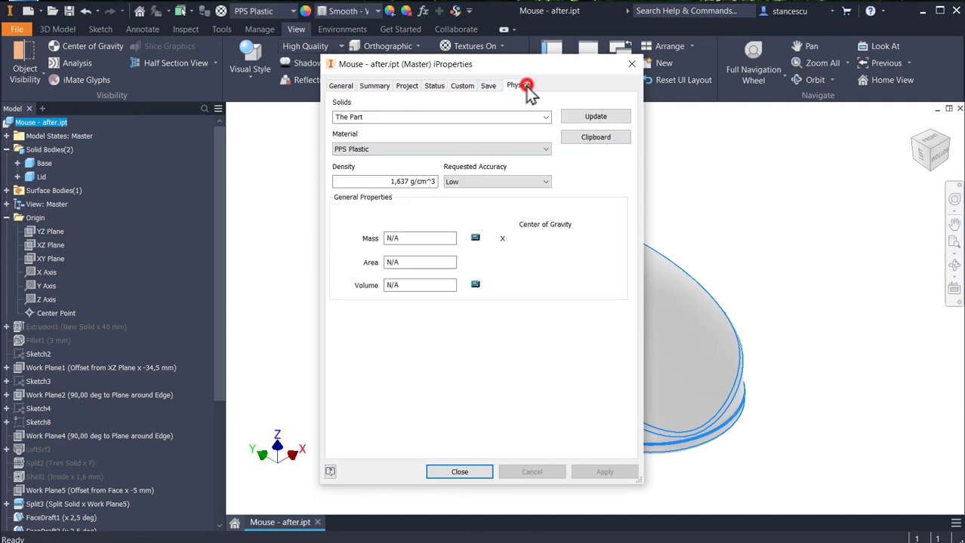
click(595, 117)
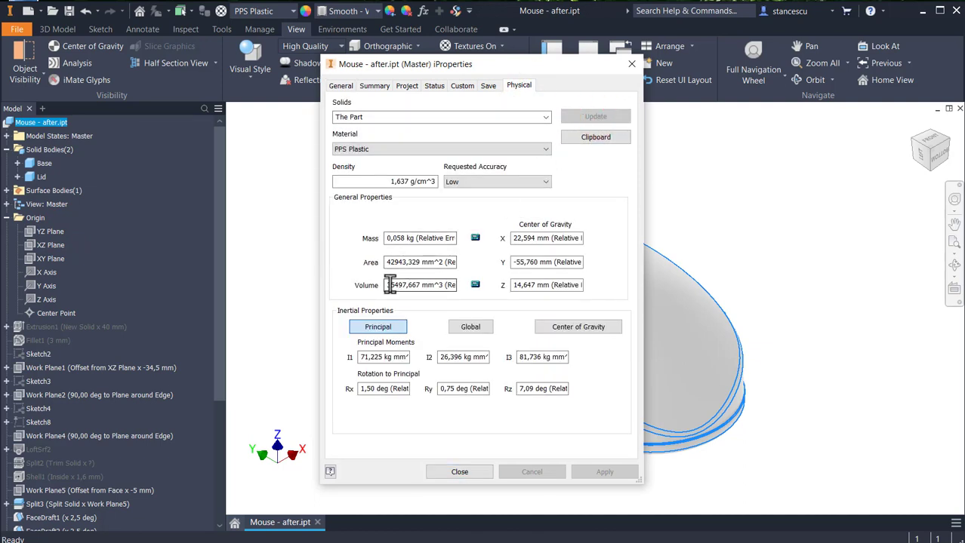
drag(387, 286, 434, 287)
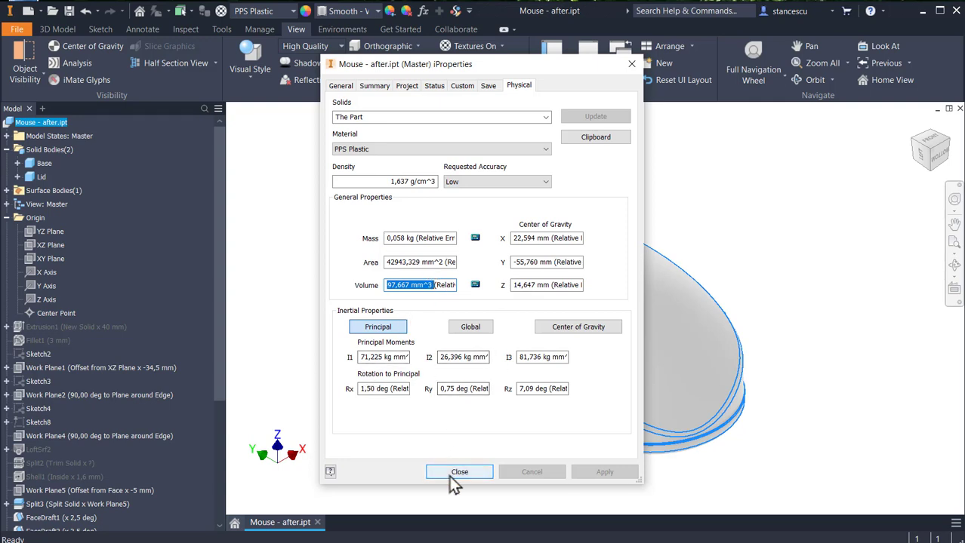
right_click(409, 290)
click(439, 329)
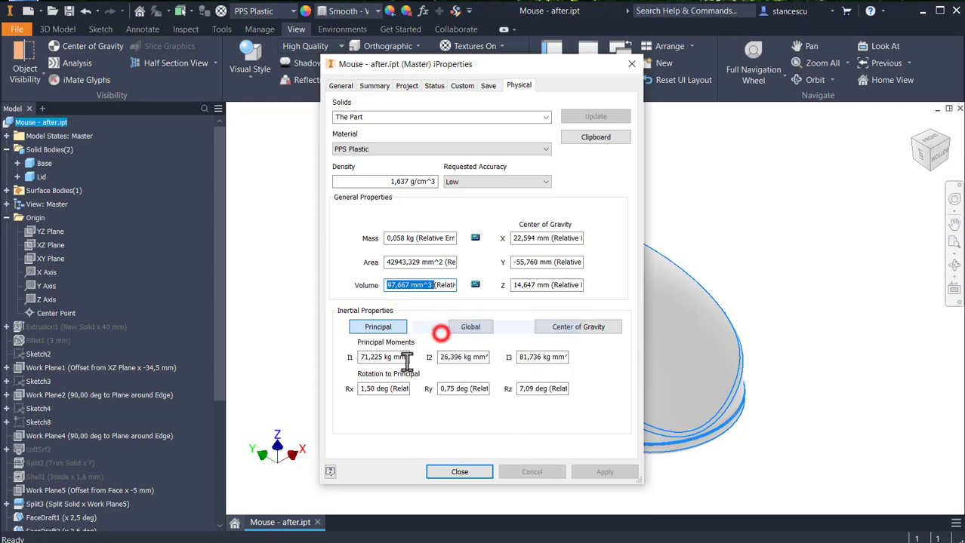
click(436, 477)
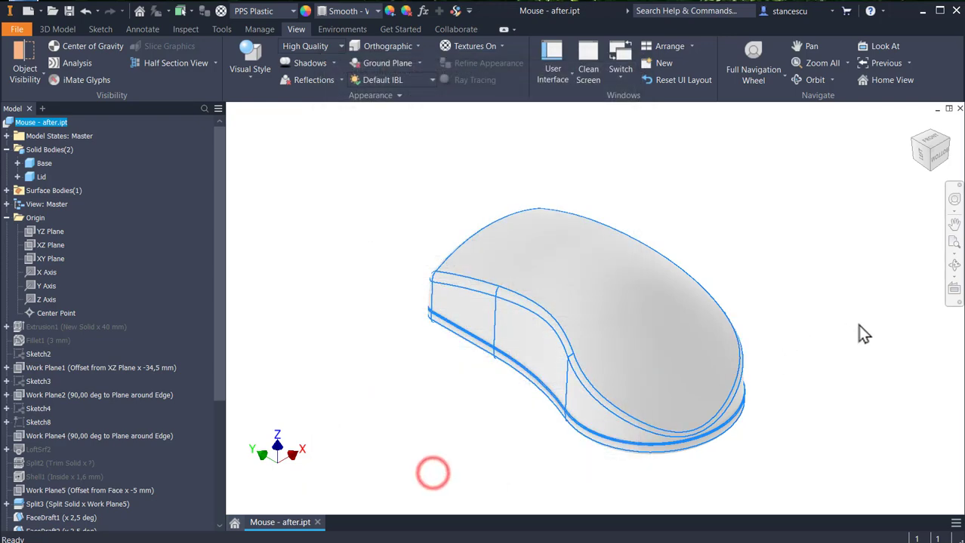
Start a new sketch on the Base's flat outer bottom face, with the mouse outline viewed upright.
click(804, 311)
shift+middle_drag(786, 358, 797, 295)
click(563, 406)
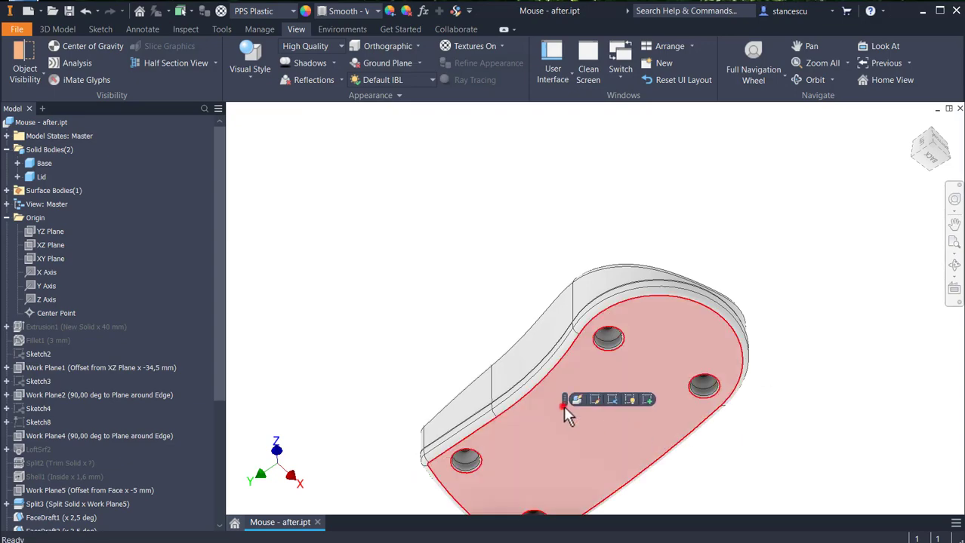
click(650, 400)
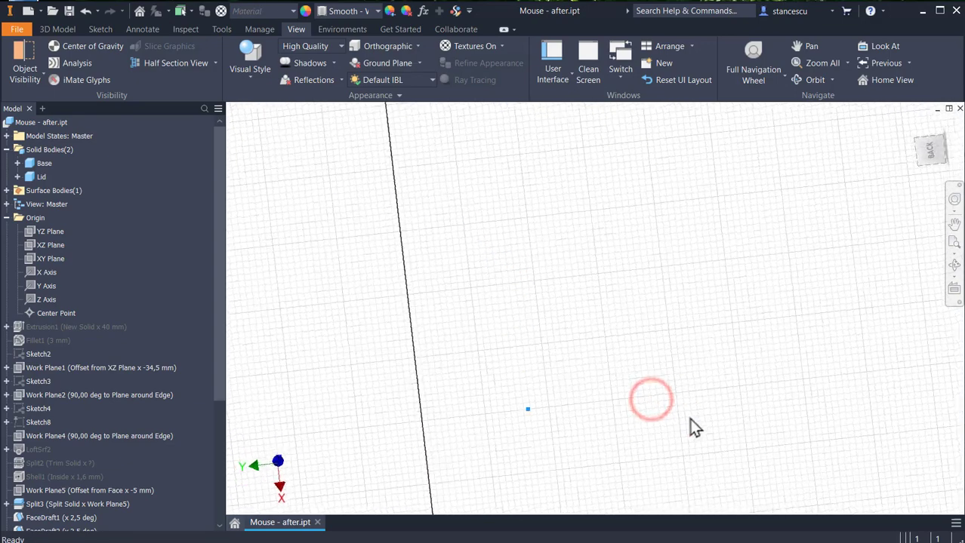
middle_drag(582, 340, 631, 142)
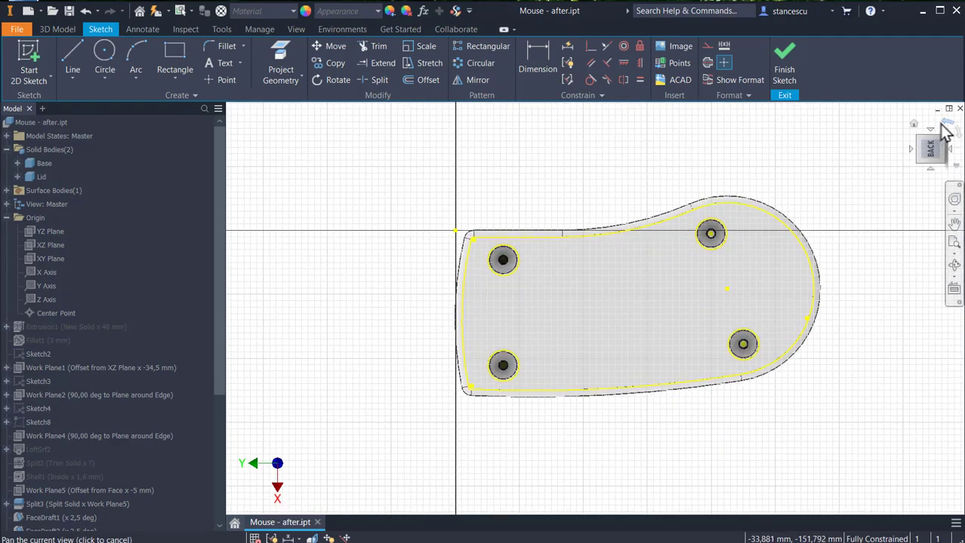
click(940, 123)
scroll(810, 341, up, 6)
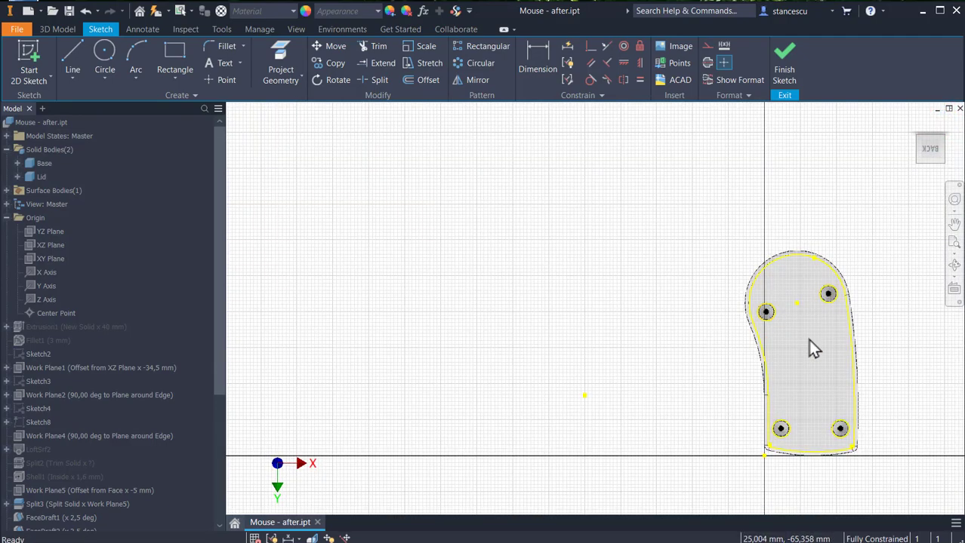
middle_drag(811, 356, 582, 296)
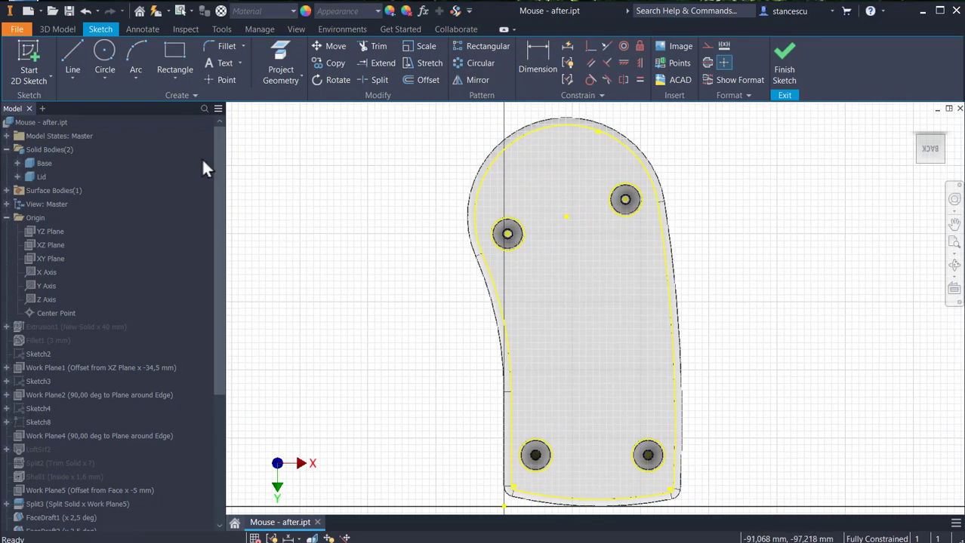
Add a sketch text near the curved side of the bottom face containing the copied volume, 35497,667 mm^3.
click(221, 64)
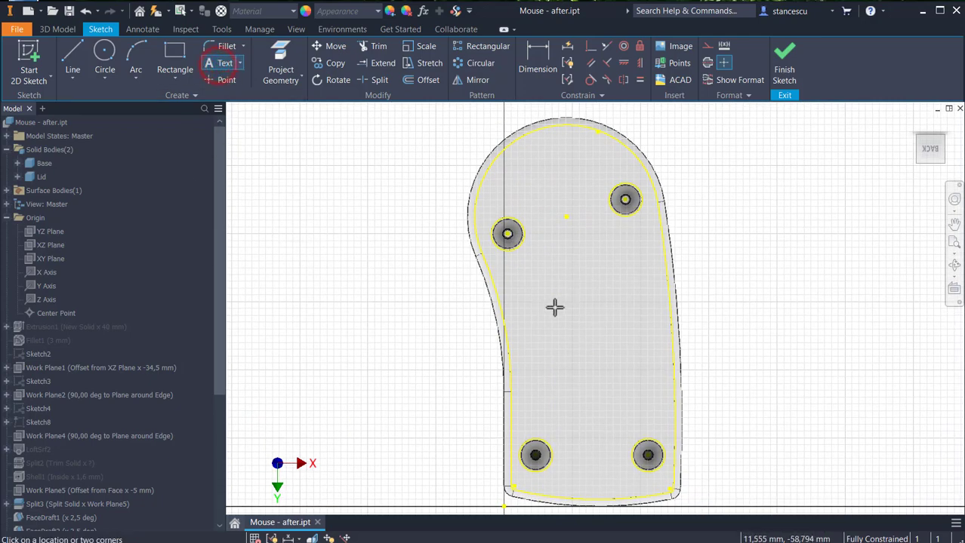
click(517, 302)
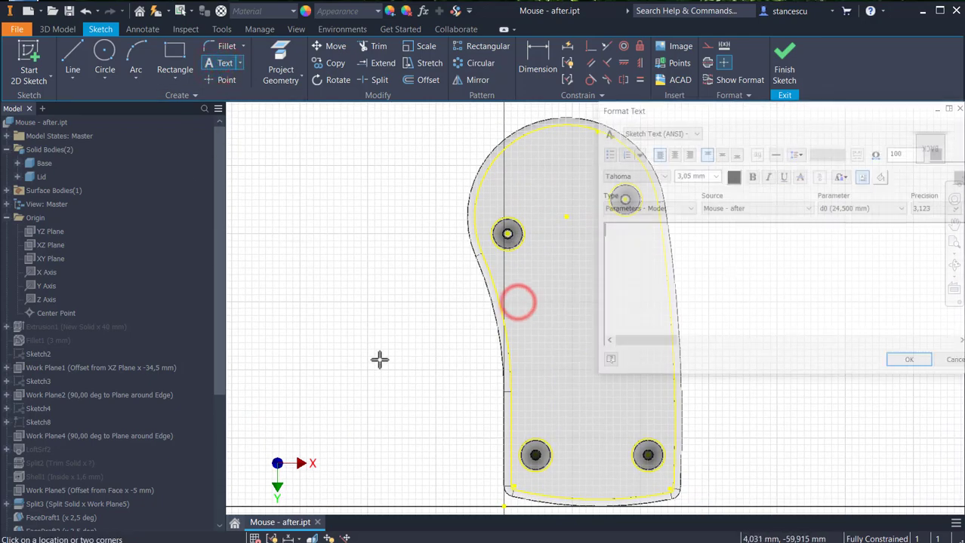
key(ctrl+v)
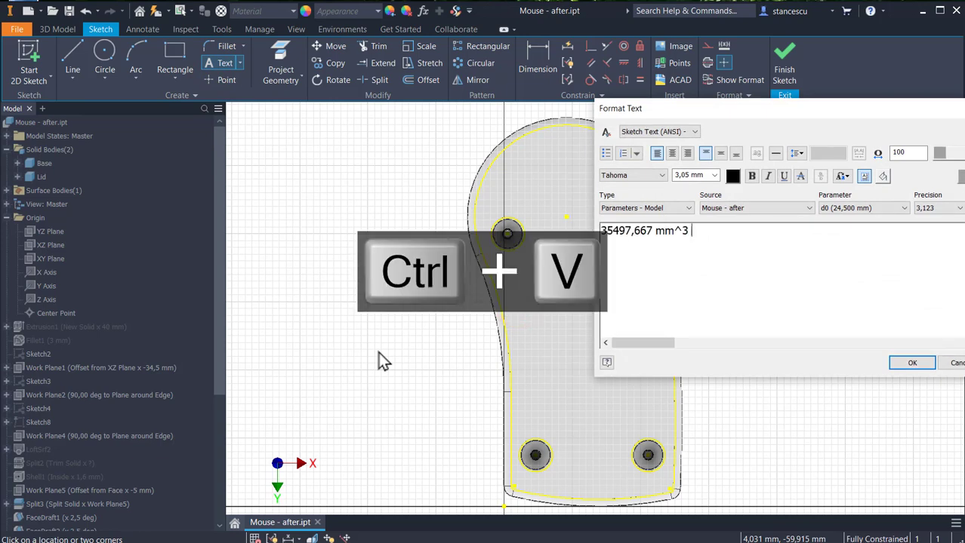
click(911, 364)
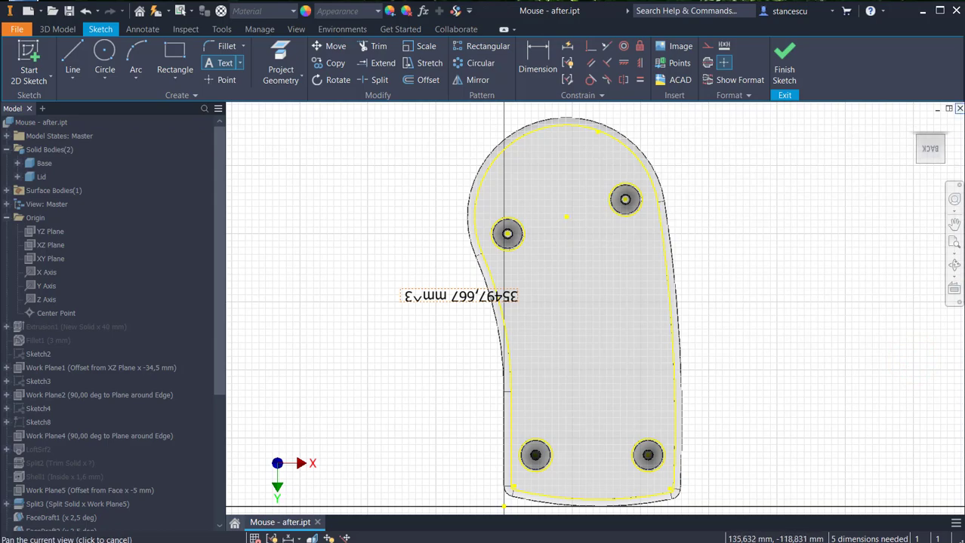
Move the volume text inside the bottom face outline, between the two pairs of boss holes, and finish the sketch.
mouse_move(937, 141)
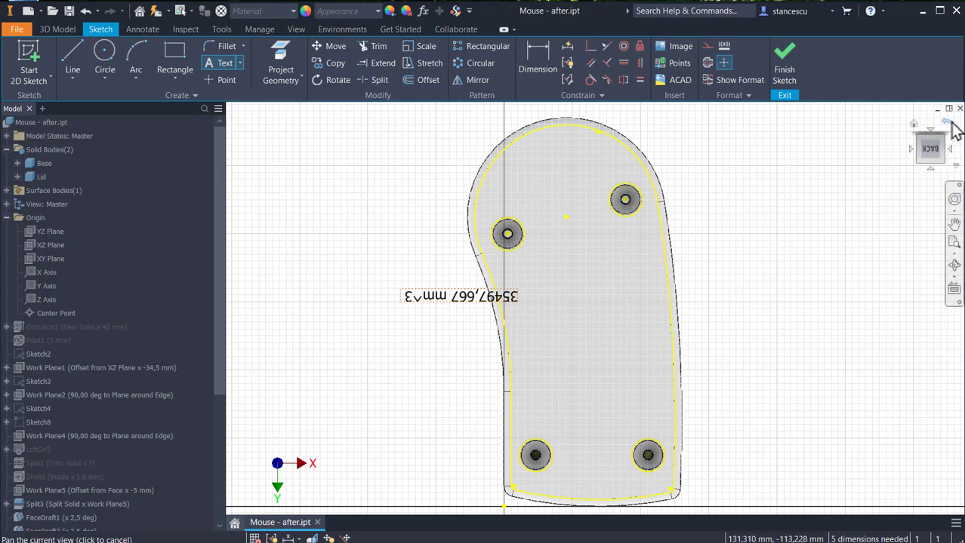
click(950, 125)
click(949, 127)
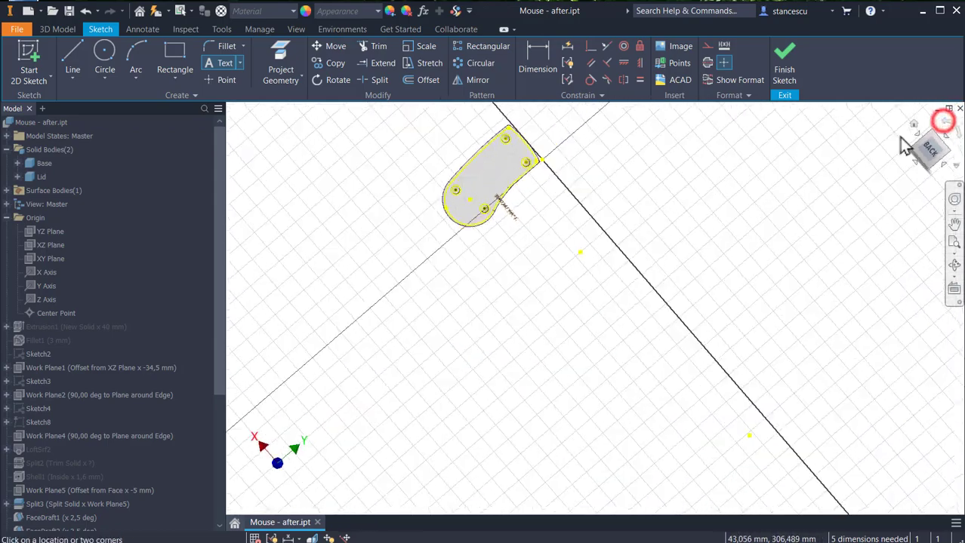
scroll(472, 270, down, 3)
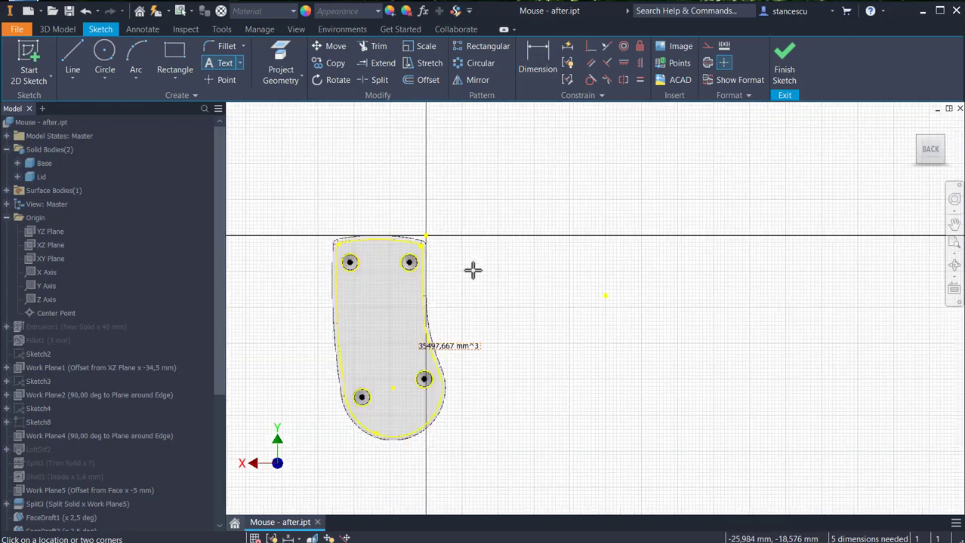
scroll(398, 310, down, 3)
middle_drag(515, 299, 544, 194)
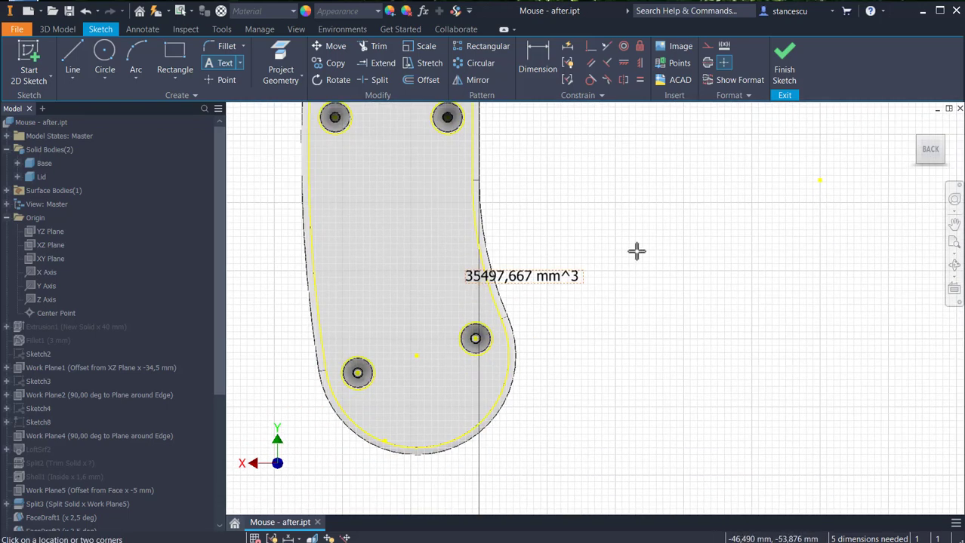
key(Escape)
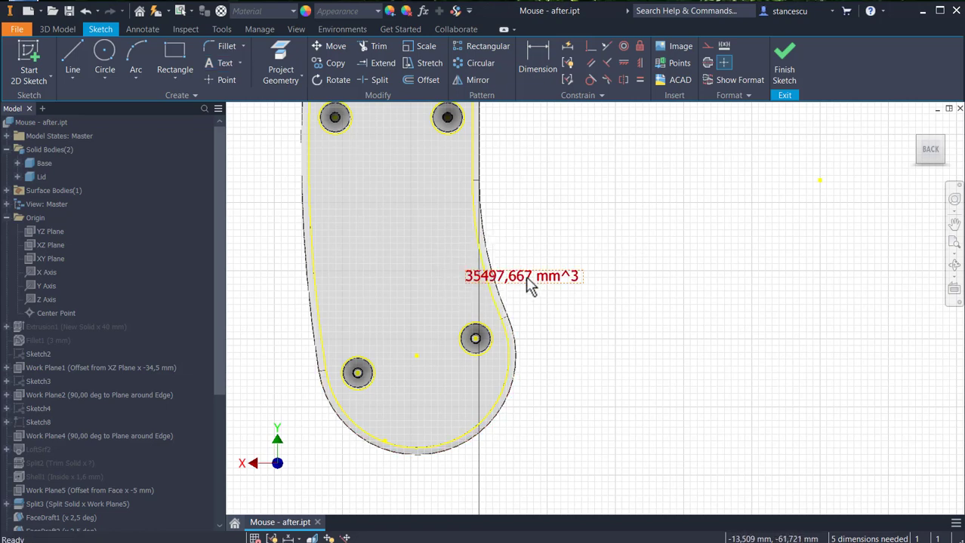
drag(530, 285, 396, 294)
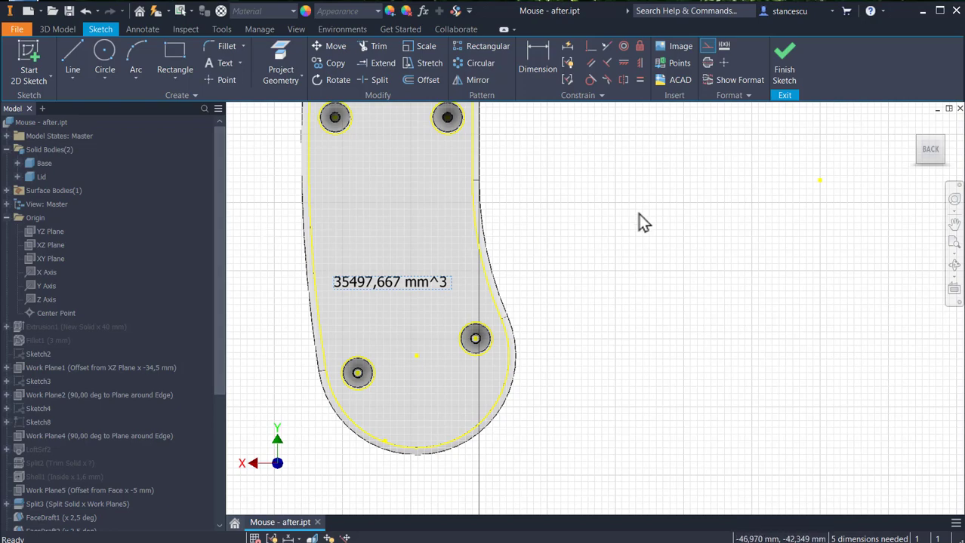
click(787, 49)
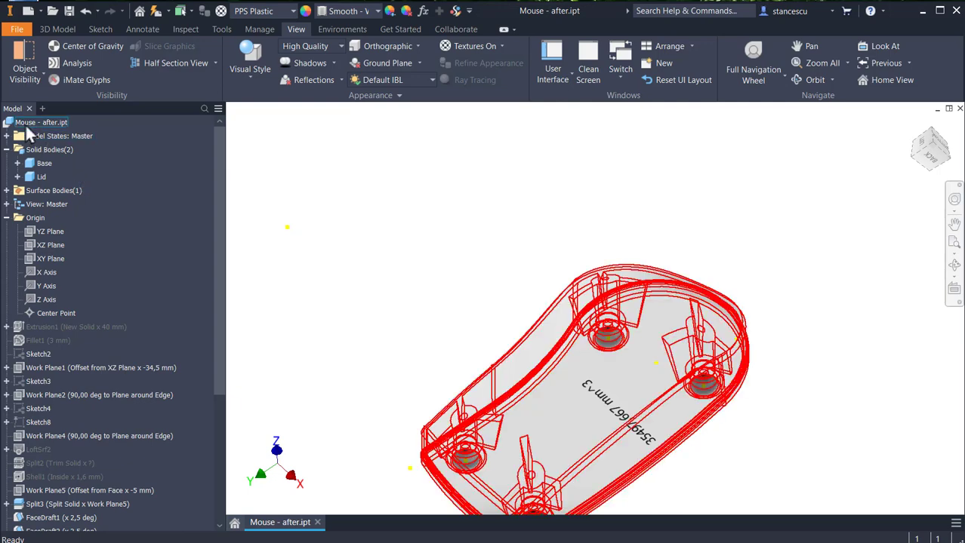
click(363, 215)
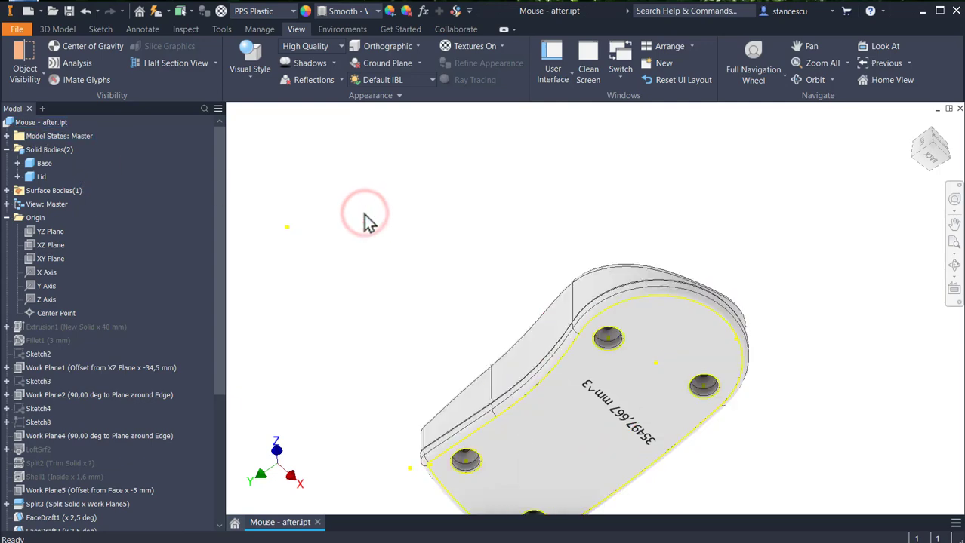
key(F6)
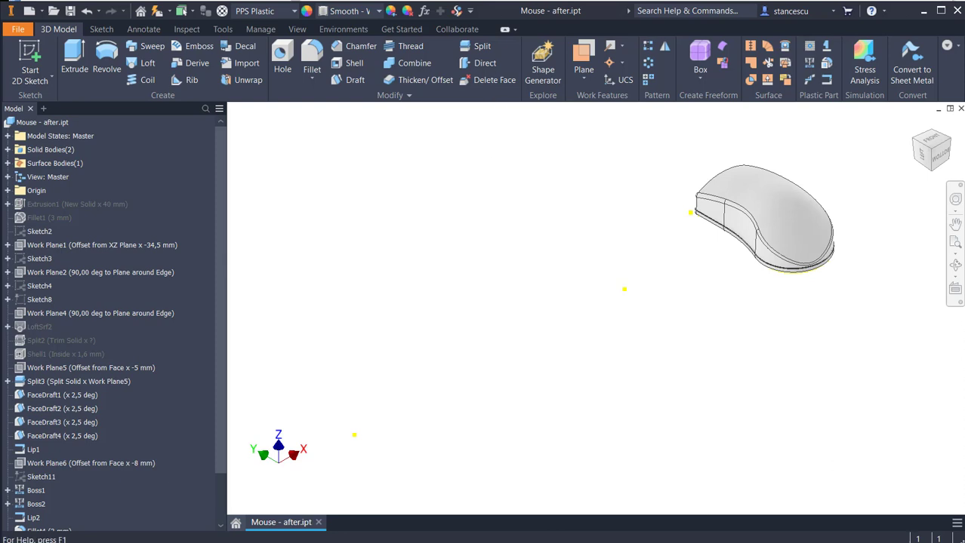
Switch to the Inventor help Glossary page and read through the injection molding terms.
key(alt+Tab)
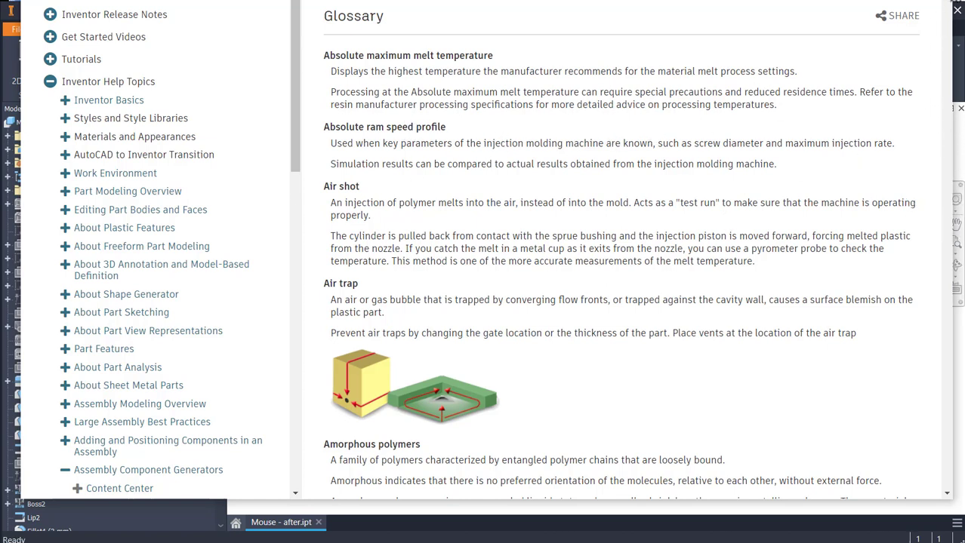
scroll(947, 6, down, 10)
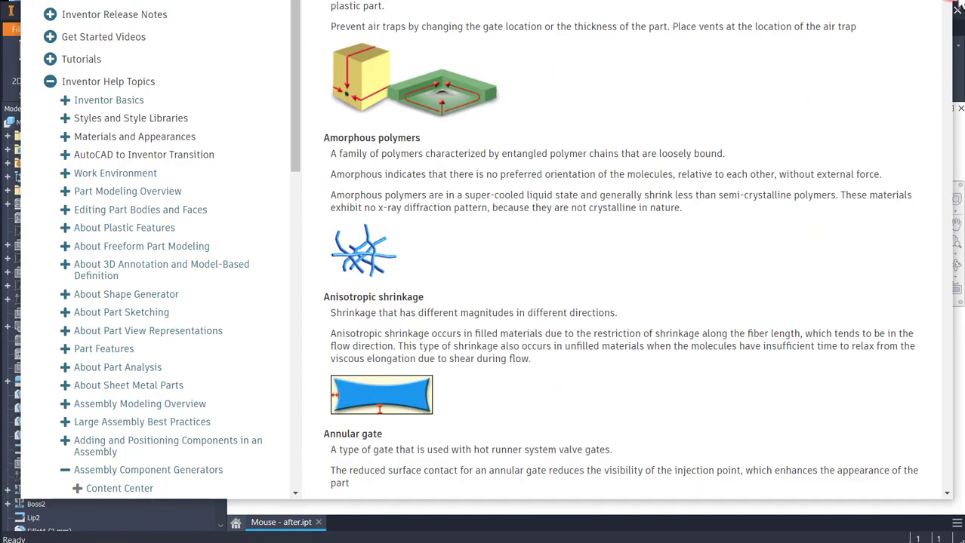
scroll(957, 6, down, 15)
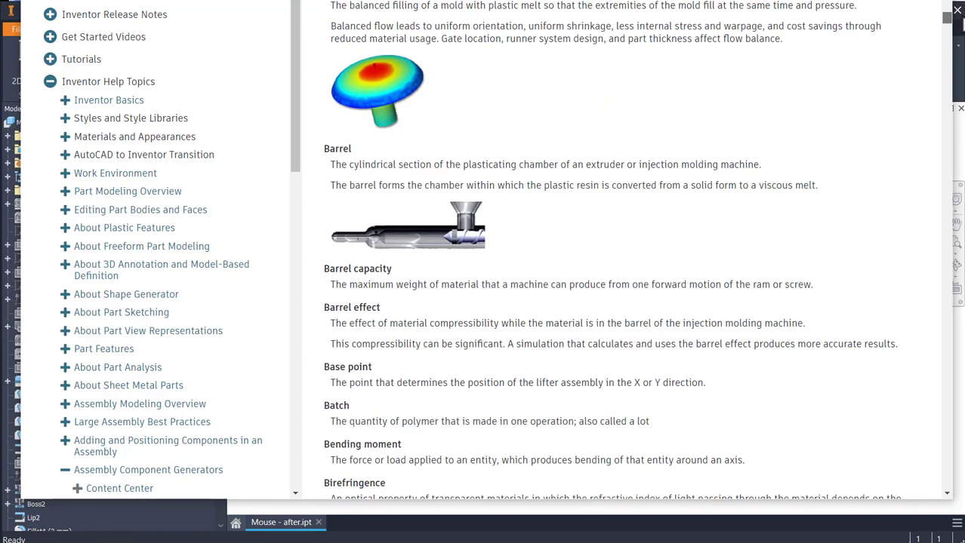
scroll(957, 6, down, 8)
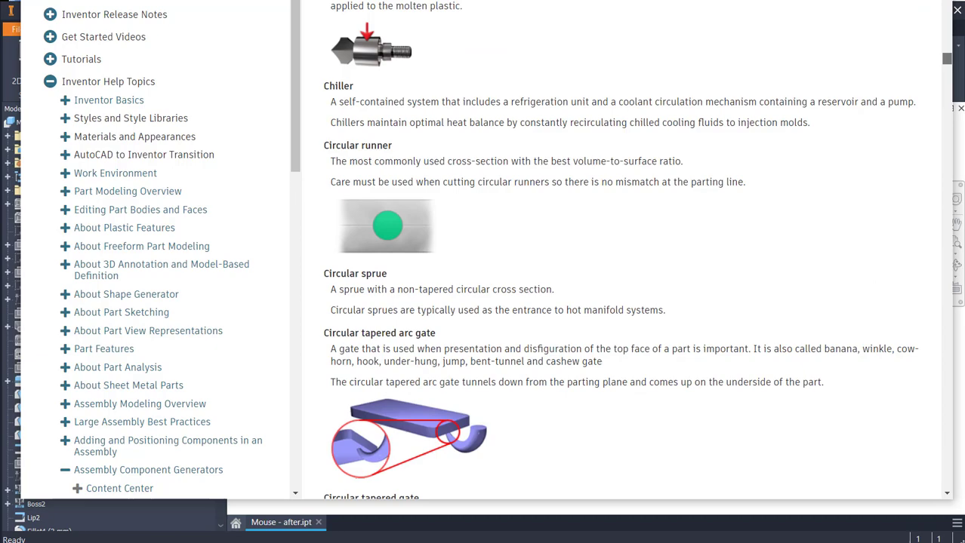
Read the glossary's molding terms from Chiller through Core, Crystallinity and Cycle time, continuing to the Vent and Venting entries.
scroll(957, 6, down, 10)
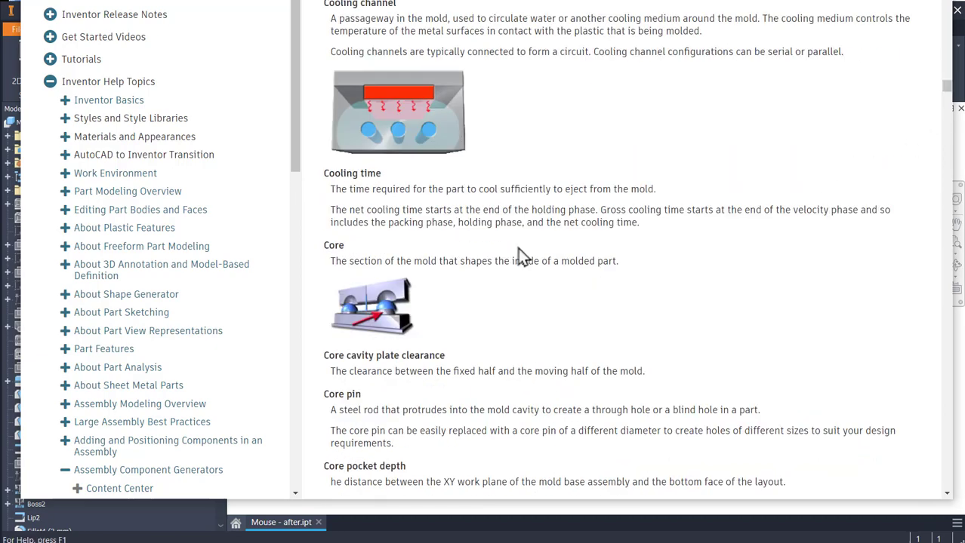
scroll(499, 262, down, 1)
scroll(502, 257, down, 10)
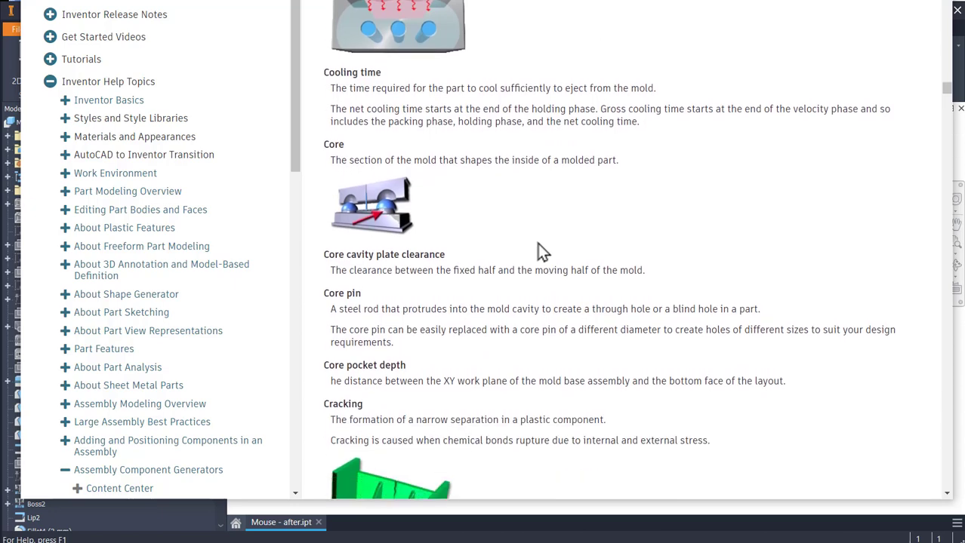
scroll(574, 253, down, 7)
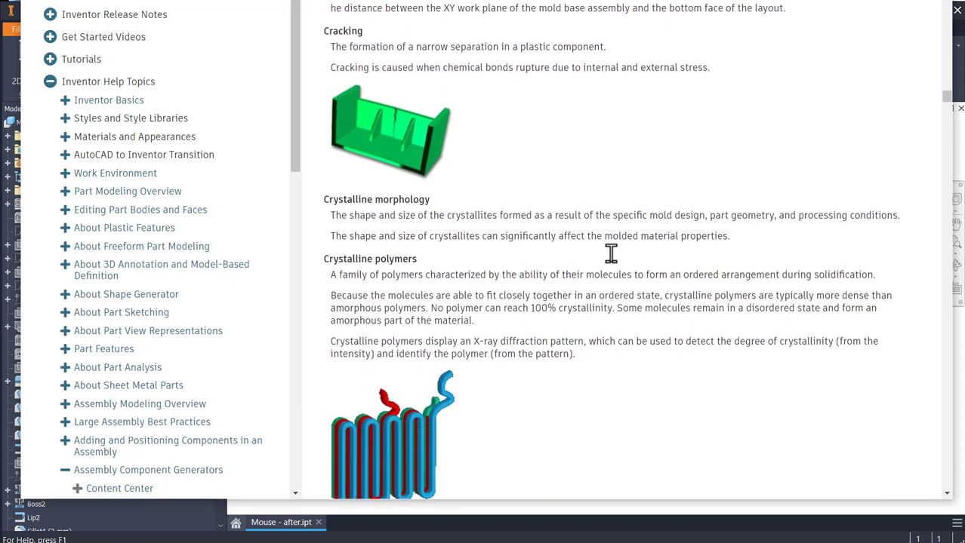
scroll(605, 213, down, 3)
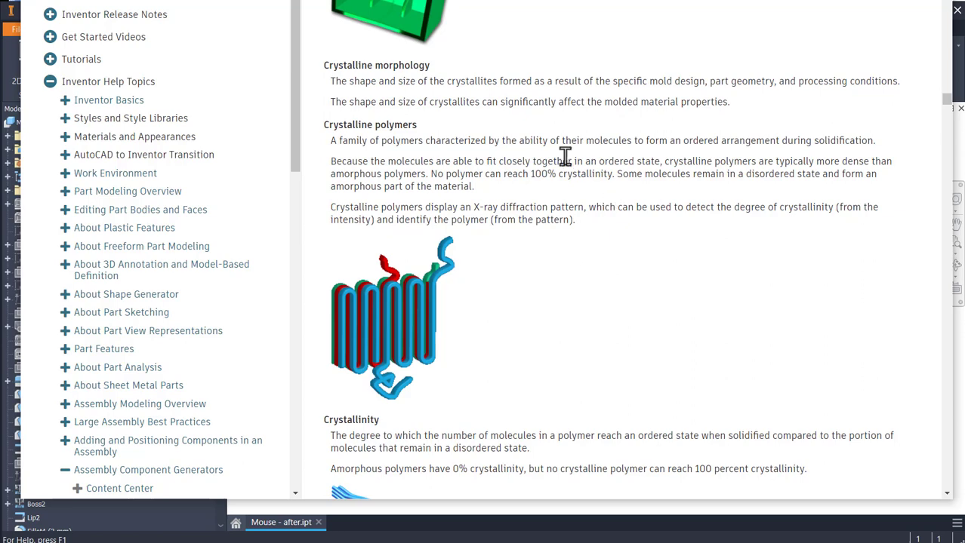
scroll(564, 156, down, 10)
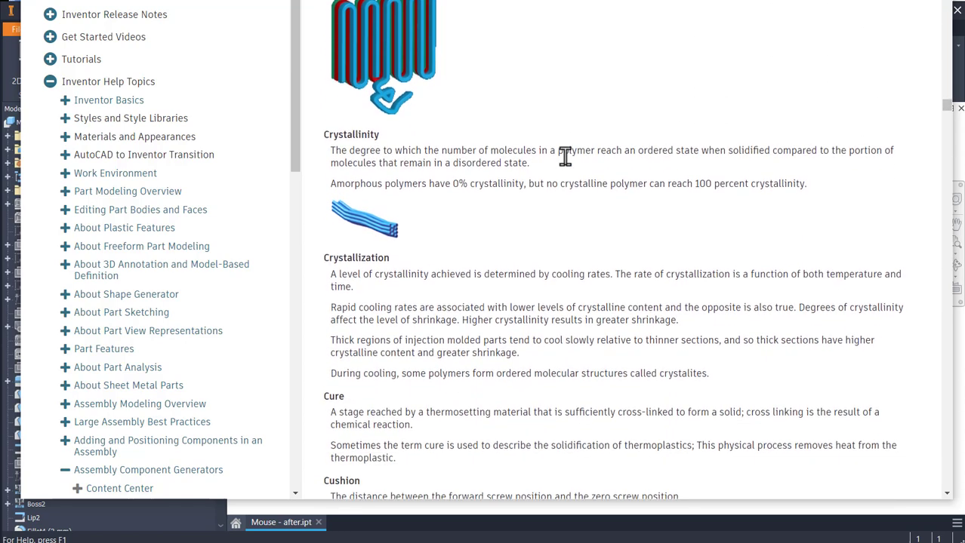
scroll(564, 157, down, 8)
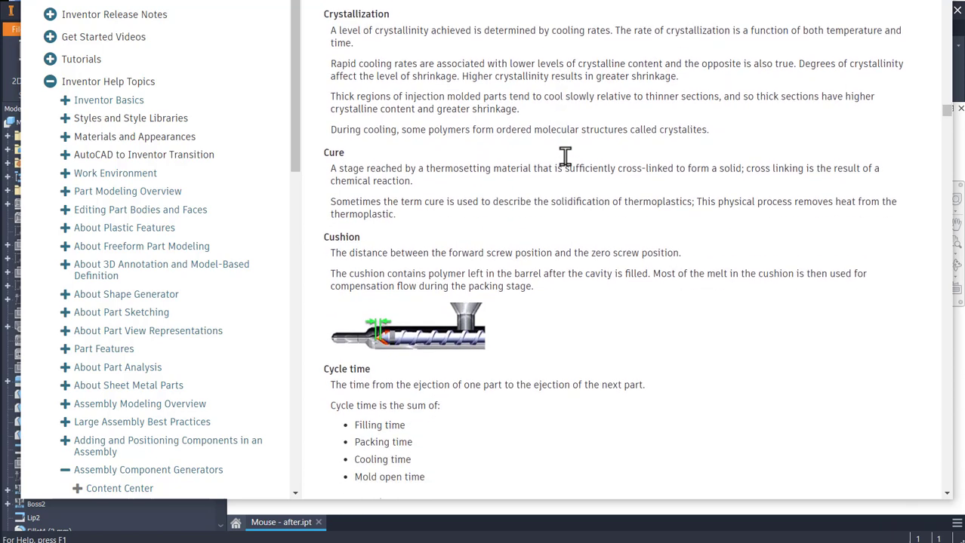
scroll(565, 156, down, 10)
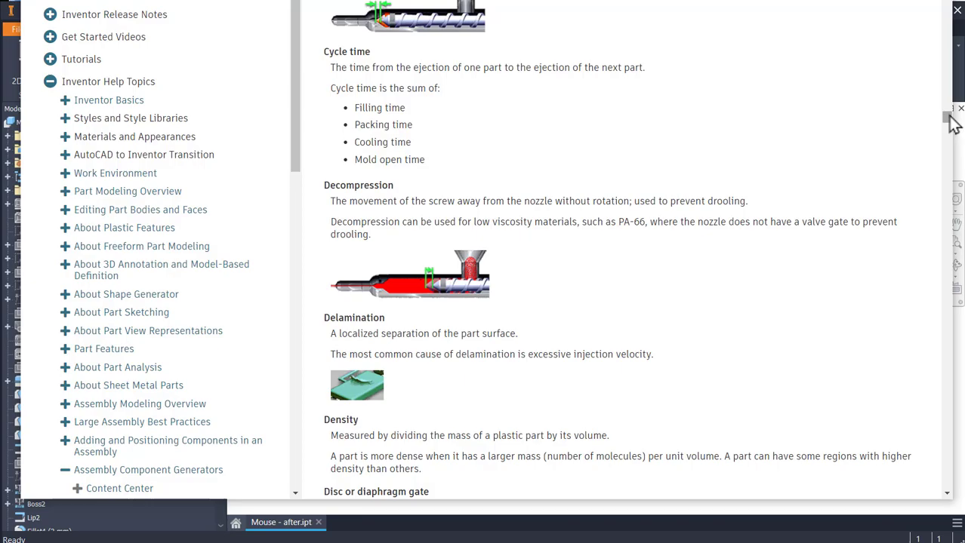
drag(950, 120, 953, 468)
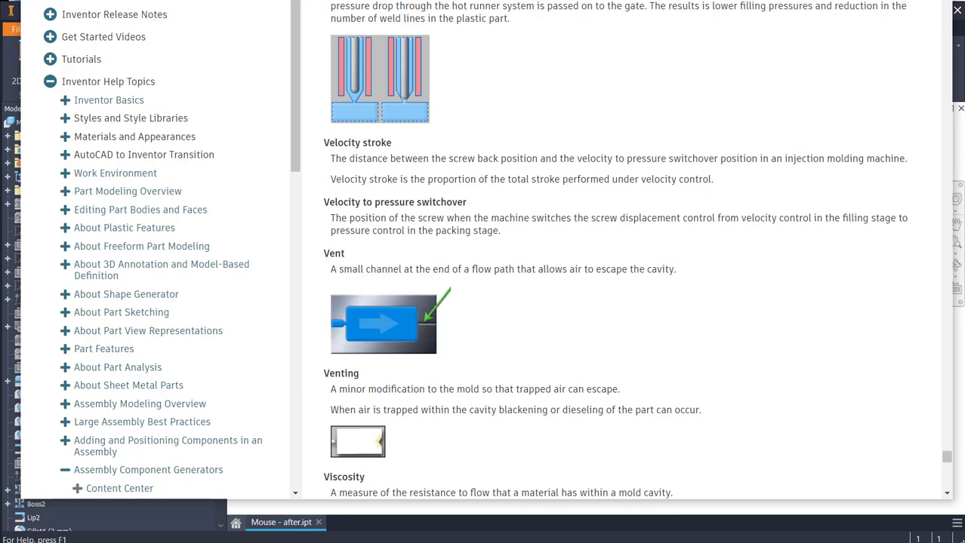
Switch to the Autodesk General Enhancements (What's New in 2022) page in the browser and find its Inventor Mold section.
key(alt+Tab)
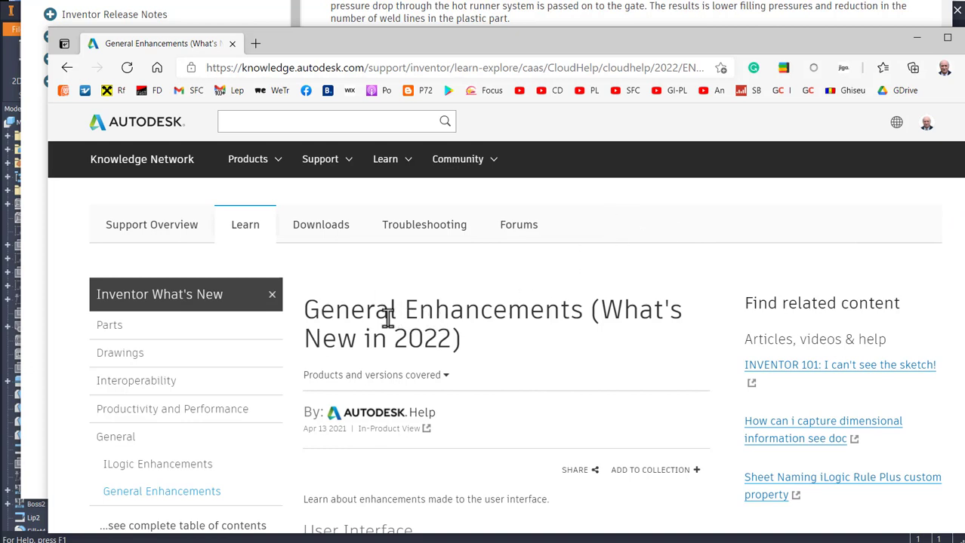
scroll(473, 299, down, 2)
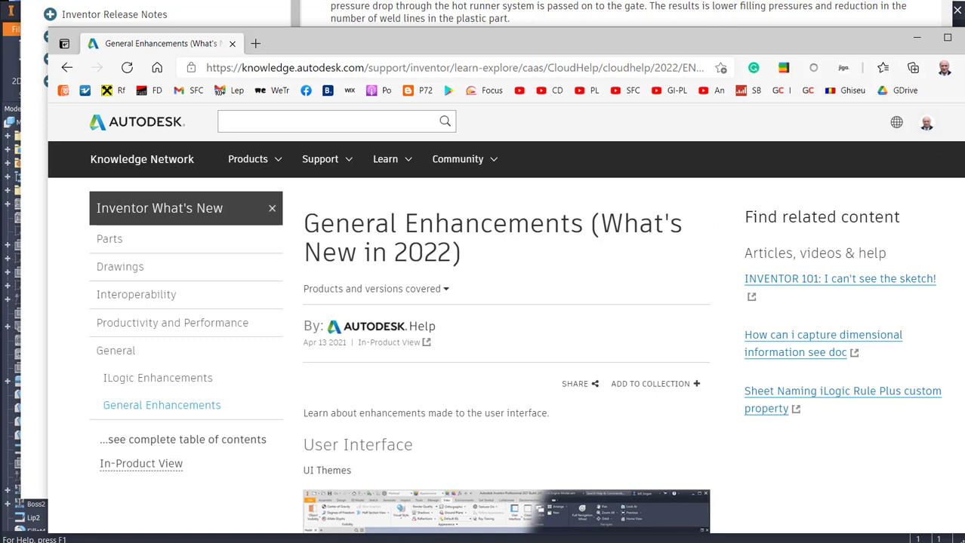
scroll(506, 355, down, 7)
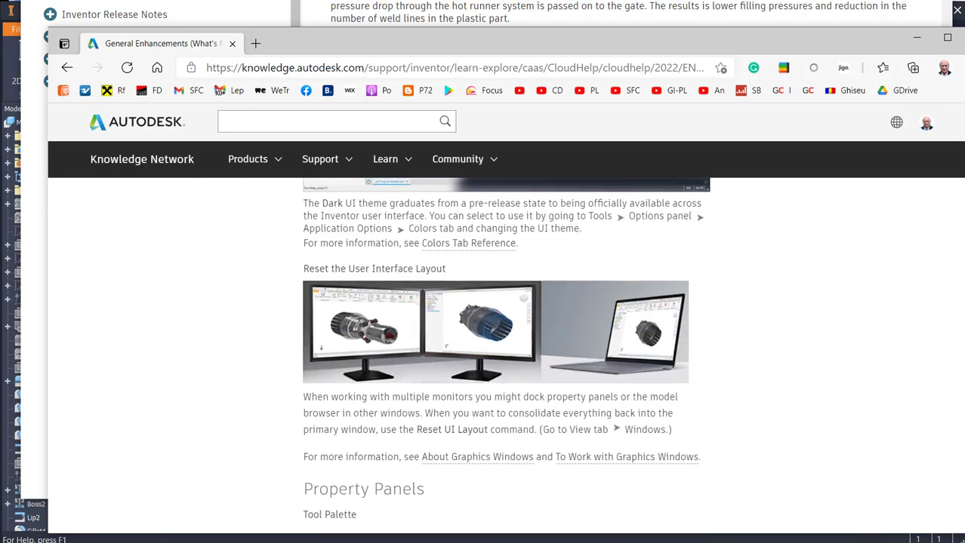
scroll(506, 355, down, 12)
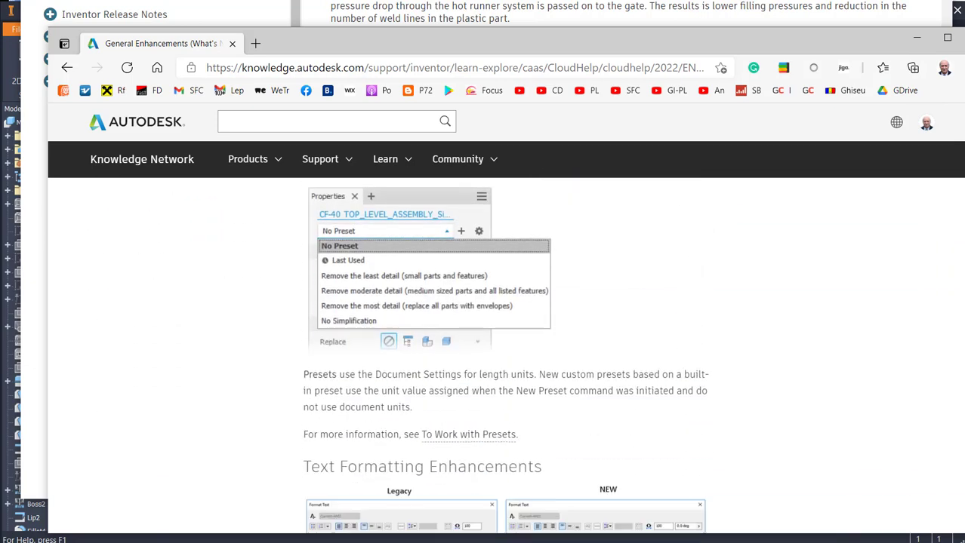
scroll(505, 355, down, 9)
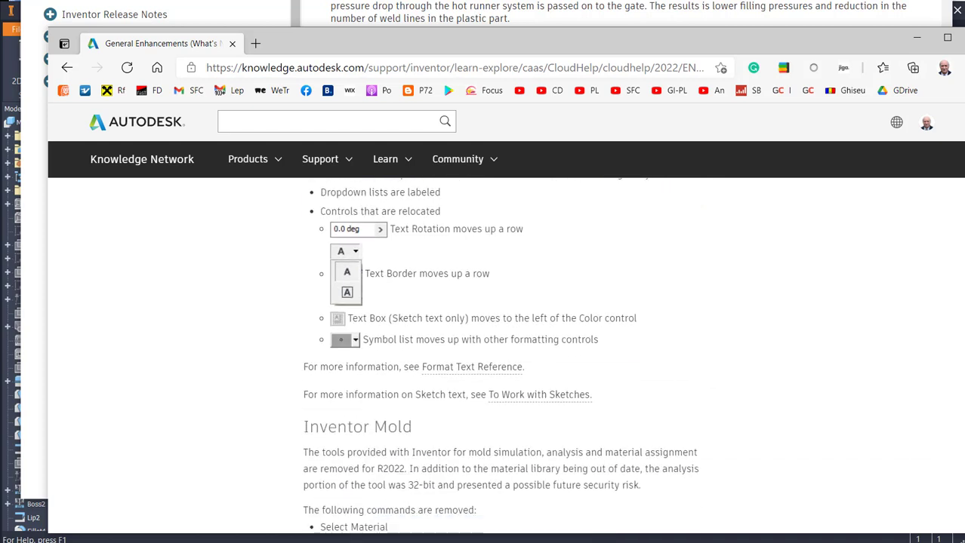
scroll(506, 355, down, 2)
scroll(920, 387, up, 1)
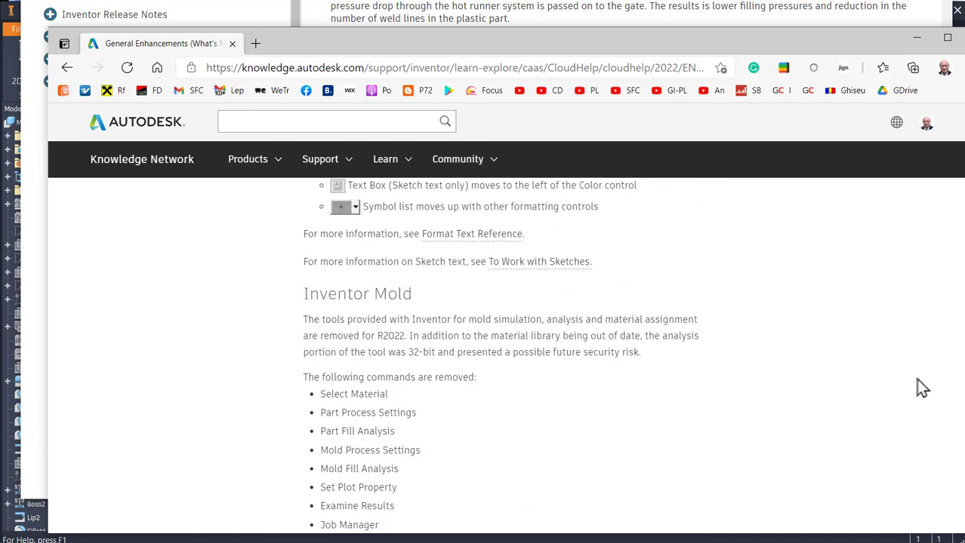
Examine the Inventor Mold section's explanation and list of commands removed for R2022, including the references for more information.
scroll(500, 334, down, 1)
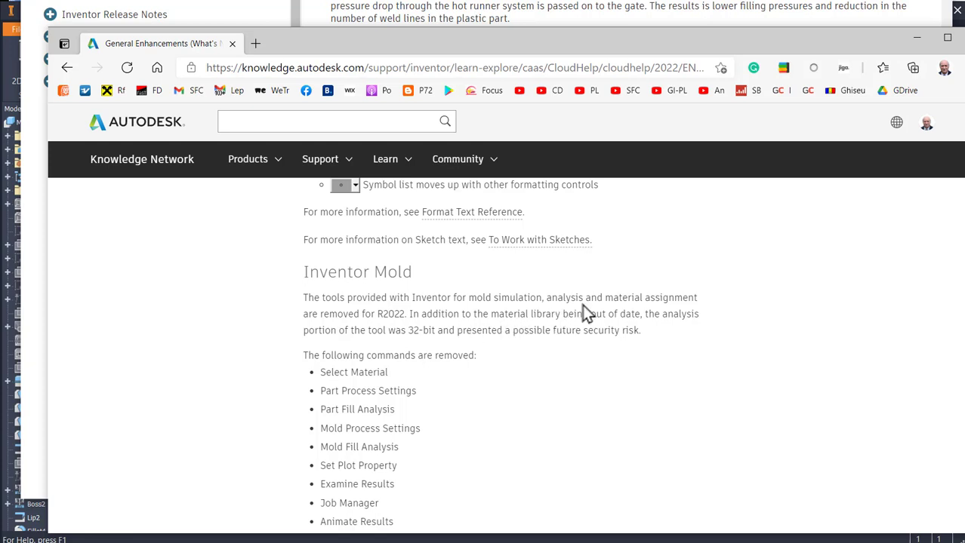
scroll(605, 334, down, 1)
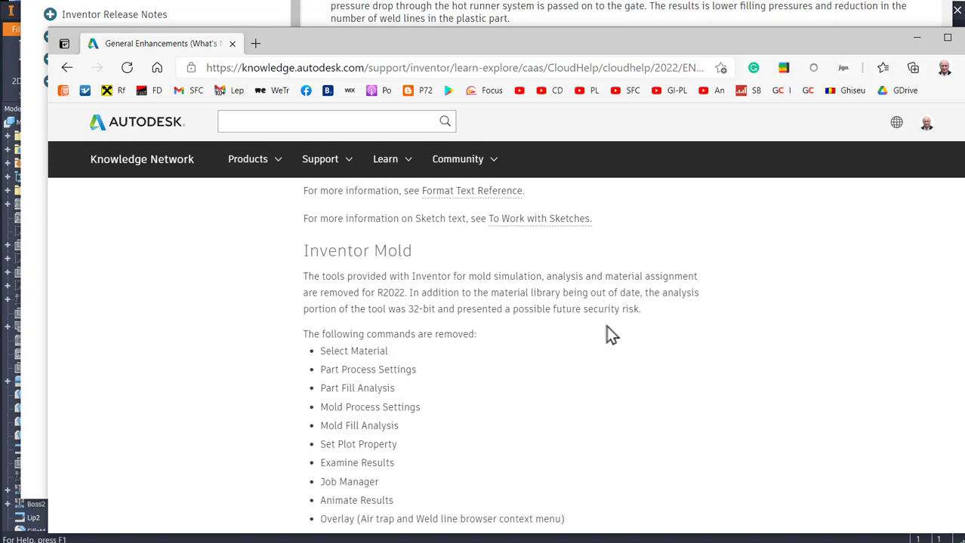
scroll(566, 366, down, 1)
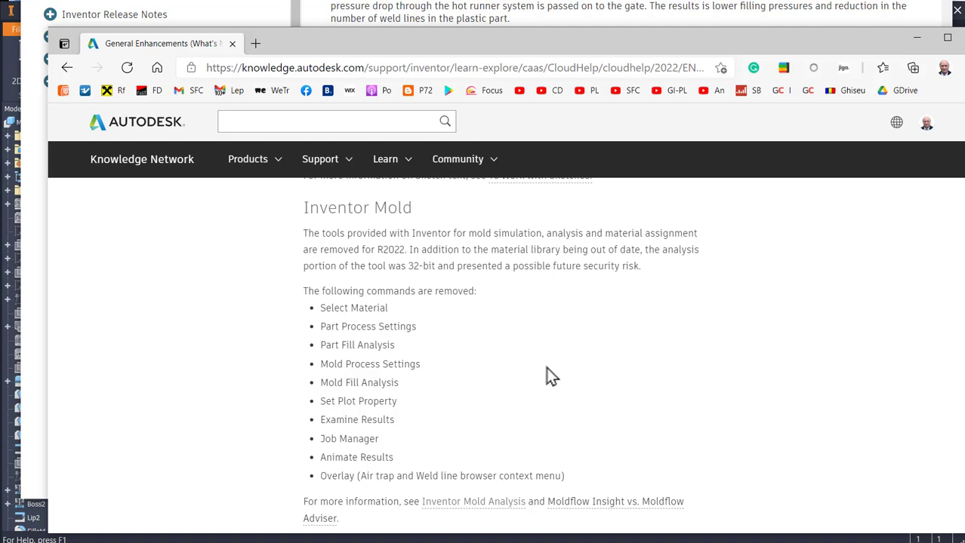
scroll(551, 359, down, 1)
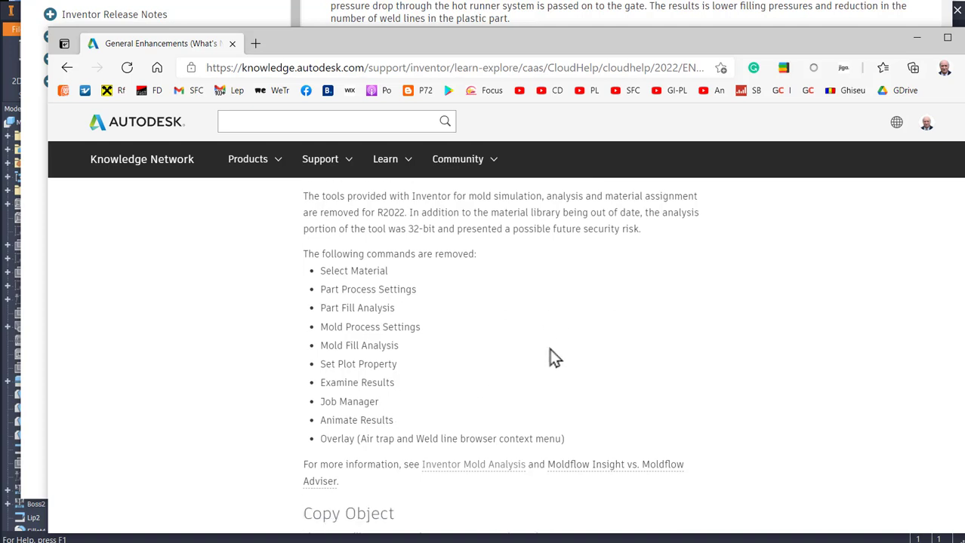
scroll(588, 336, down, 3)
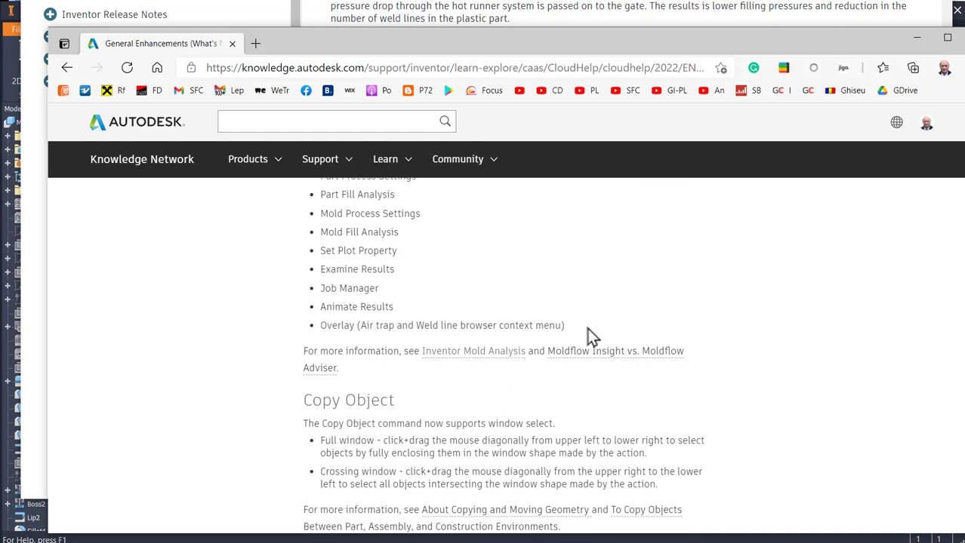
scroll(591, 336, up, 3)
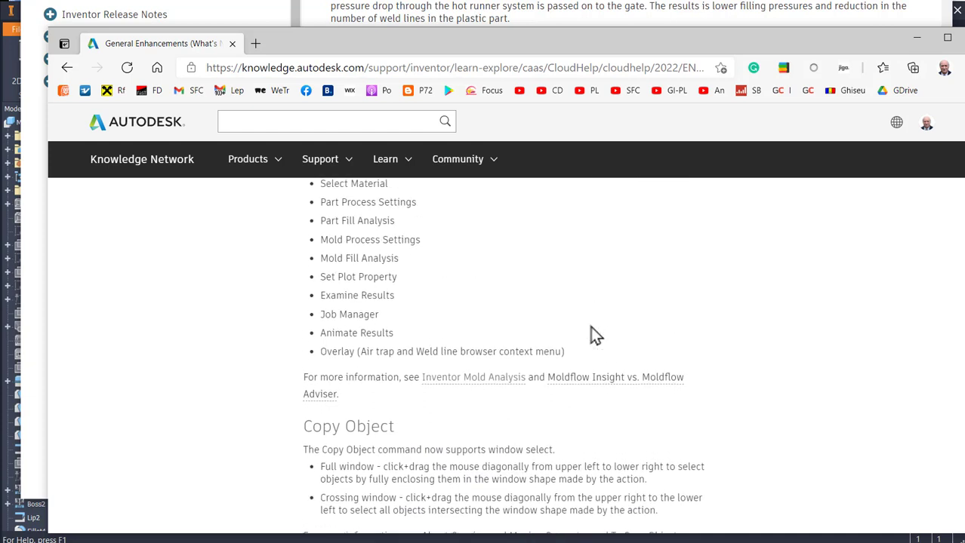
scroll(591, 327, up, 3)
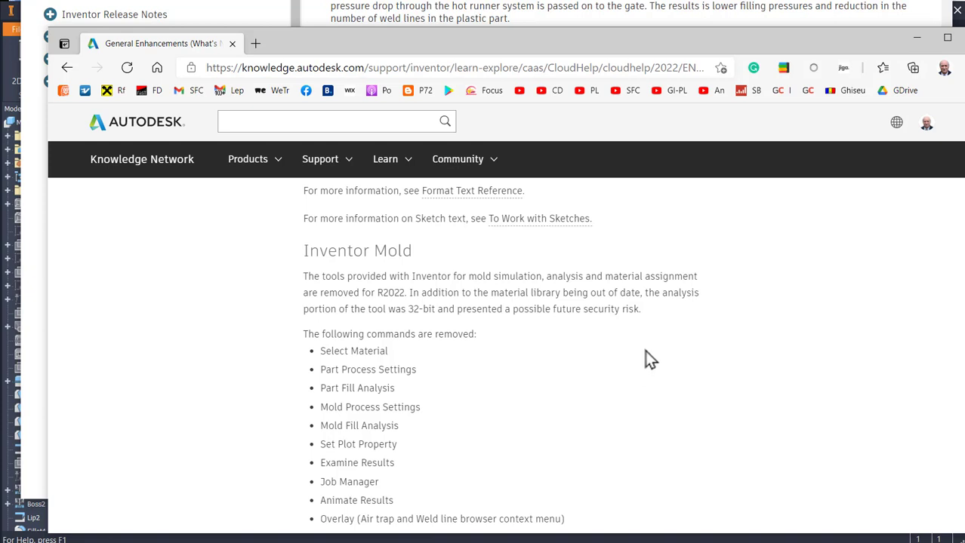
scroll(615, 386, down, 2)
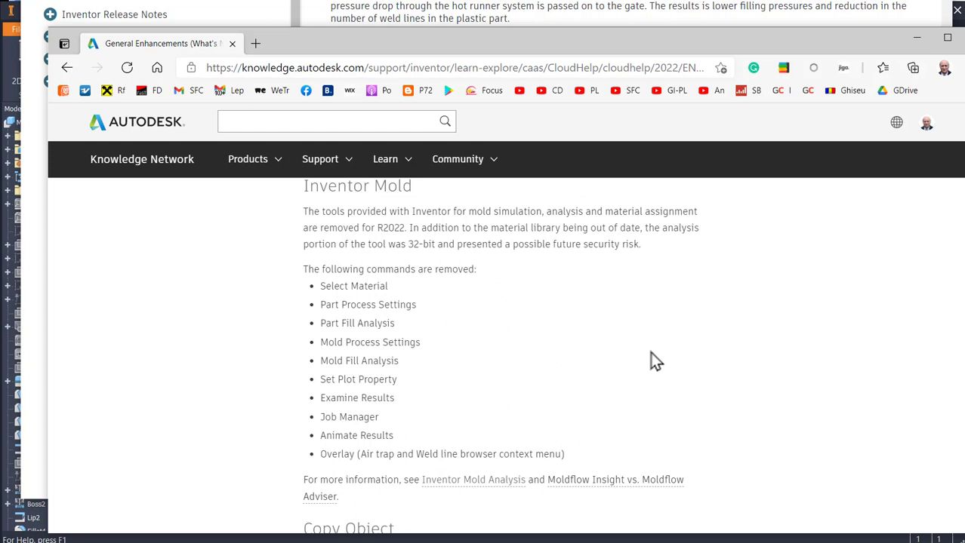
scroll(650, 352, down, 1)
scroll(655, 361, up, 1)
scroll(557, 336, up, 1)
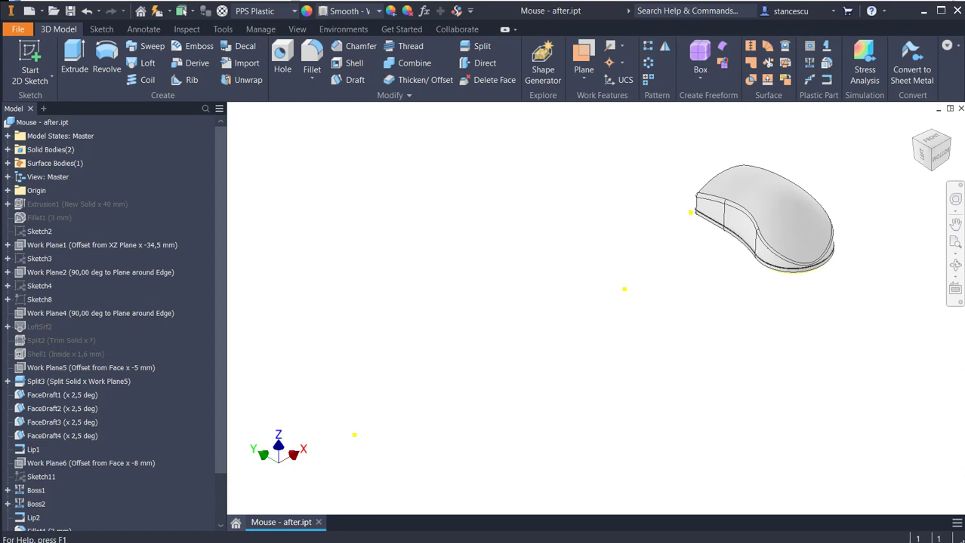
Return to the Mouse - after.ipt part in Inventor, fit the whole mouse in view and display the available environments.
middle_click(398, 231)
middle_click(398, 232)
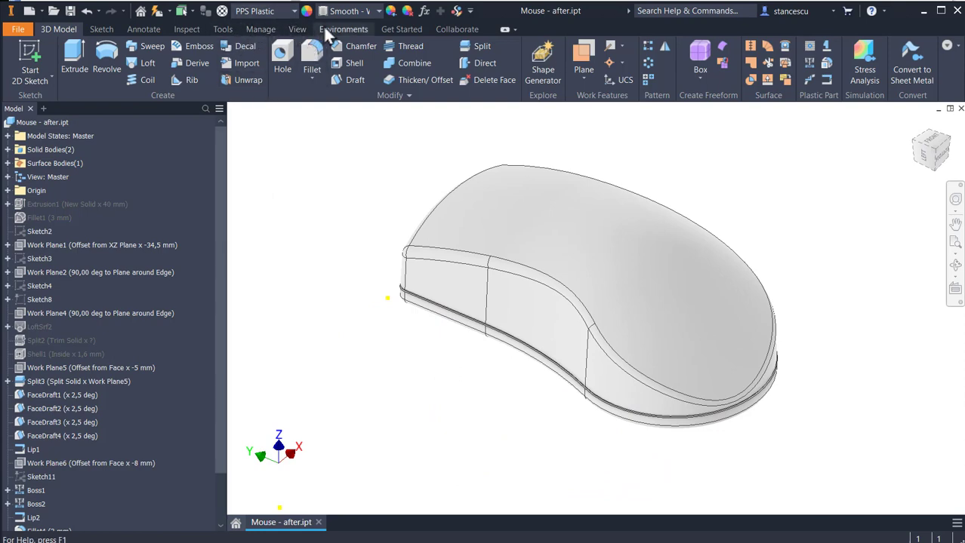
click(328, 30)
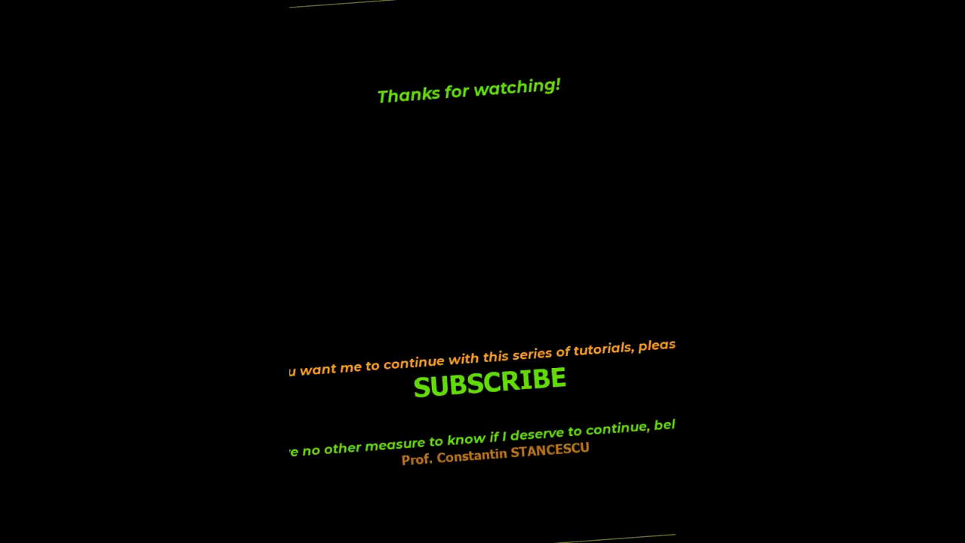